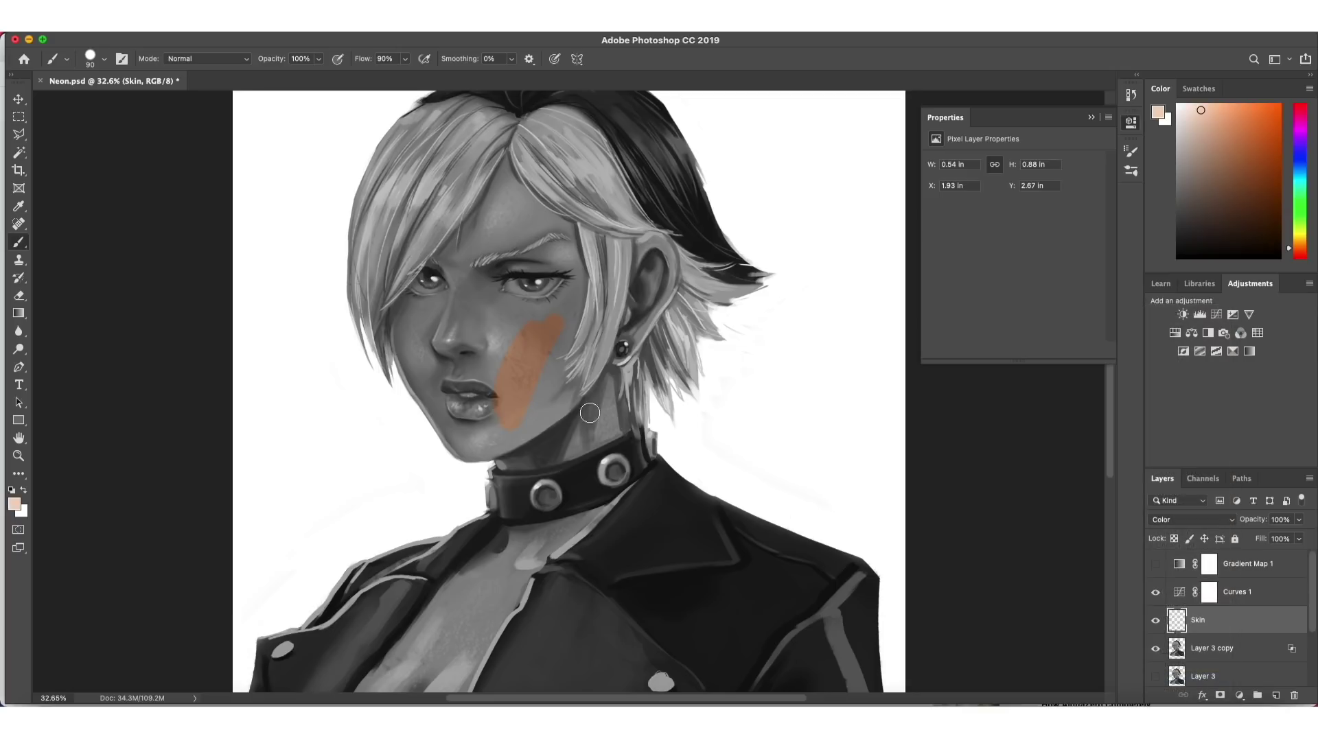
- Paint the peach skin tone over the cheek, forehead and remaining grey areas of the face on the Skin layer
{"action": "left_click_drag", "start_coordinate": [573, 291], "coordinate": [555, 230]}
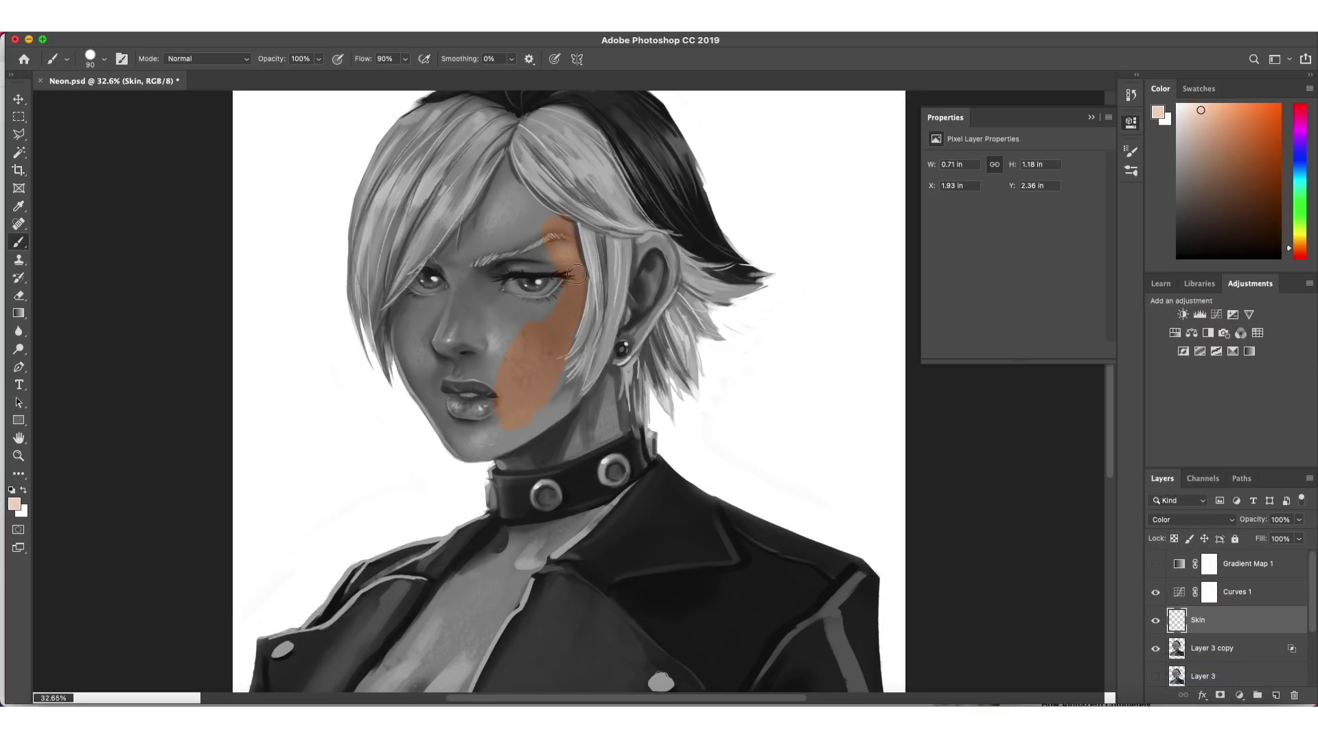
{"action": "left_click_drag", "start_coordinate": [535, 215], "coordinate": [507, 158]}
{"action": "mouse_move", "coordinate": [477, 218]}
{"action": "left_mouse_down"}
{"action": "mouse_move", "coordinate": [438, 261]}
{"action": "mouse_move", "coordinate": [479, 221]}
{"action": "mouse_move", "coordinate": [448, 263]}
{"action": "mouse_move", "coordinate": [462, 260]}
{"action": "mouse_move", "coordinate": [454, 296]}
{"action": "mouse_move", "coordinate": [536, 252]}
{"action": "mouse_move", "coordinate": [569, 264]}
{"action": "mouse_move", "coordinate": [521, 270]}
{"action": "mouse_move", "coordinate": [575, 269]}
{"action": "mouse_move", "coordinate": [553, 314]}
{"action": "mouse_move", "coordinate": [574, 283]}
{"action": "mouse_move", "coordinate": [570, 252]}
{"action": "mouse_move", "coordinate": [544, 246]}
{"action": "mouse_move", "coordinate": [510, 305]}
{"action": "mouse_move", "coordinate": [494, 297]}
{"action": "mouse_move", "coordinate": [545, 304]}
{"action": "left_mouse_up"}
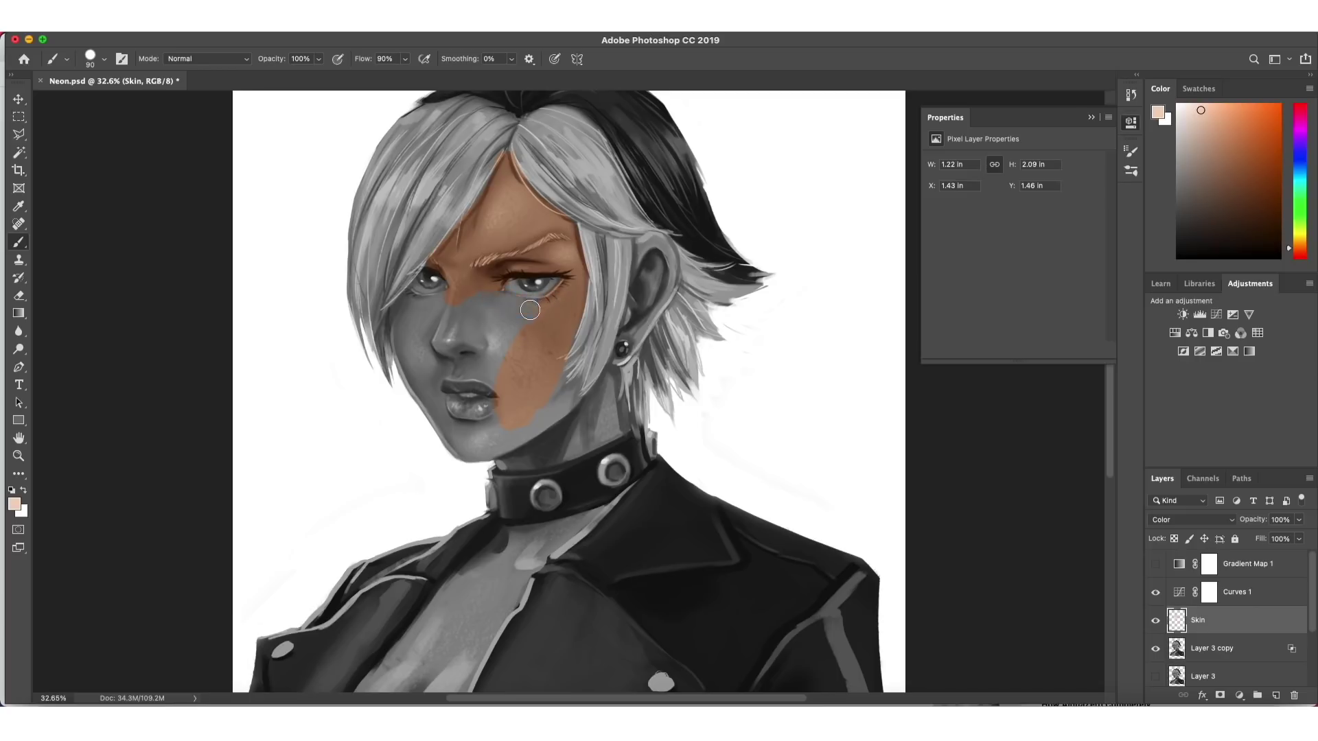
{"action": "mouse_move", "coordinate": [535, 308]}
{"action": "left_mouse_down"}
{"action": "mouse_move", "coordinate": [506, 357]}
{"action": "mouse_move", "coordinate": [486, 305]}
{"action": "mouse_move", "coordinate": [464, 301]}
{"action": "mouse_move", "coordinate": [436, 344]}
{"action": "mouse_move", "coordinate": [407, 305]}
{"action": "mouse_move", "coordinate": [446, 301]}
{"action": "mouse_move", "coordinate": [426, 338]}
{"action": "mouse_move", "coordinate": [399, 311]}
{"action": "mouse_move", "coordinate": [447, 431]}
{"action": "mouse_move", "coordinate": [469, 439]}
{"action": "mouse_move", "coordinate": [487, 415]}
{"action": "mouse_move", "coordinate": [502, 358]}
{"action": "mouse_move", "coordinate": [502, 429]}
{"action": "mouse_move", "coordinate": [488, 444]}
{"action": "mouse_move", "coordinate": [451, 438]}
{"action": "mouse_move", "coordinate": [458, 448]}
{"action": "mouse_move", "coordinate": [528, 426]}
{"action": "mouse_move", "coordinate": [581, 372]}
{"action": "mouse_move", "coordinate": [553, 382]}
{"action": "mouse_move", "coordinate": [579, 312]}
{"action": "mouse_move", "coordinate": [588, 412]}
{"action": "mouse_move", "coordinate": [607, 381]}
{"action": "mouse_move", "coordinate": [506, 460]}
{"action": "mouse_move", "coordinate": [540, 463]}
{"action": "mouse_move", "coordinate": [622, 426]}
{"action": "mouse_move", "coordinate": [568, 440]}
{"action": "mouse_move", "coordinate": [610, 399]}
{"action": "mouse_move", "coordinate": [658, 239]}
{"action": "mouse_move", "coordinate": [616, 367]}
{"action": "left_mouse_up"}
- Paint the same skin tone over the neck and the exposed chest on the Skin layer
{"action": "scroll", "coordinate": [971, 391], "scroll_direction": "down", "scroll_amount": 3}
{"action": "mouse_move", "coordinate": [505, 418]}
{"action": "left_mouse_down"}
{"action": "mouse_move", "coordinate": [546, 430]}
{"action": "mouse_move", "coordinate": [488, 514]}
{"action": "left_mouse_up"}
{"action": "mouse_move", "coordinate": [462, 568]}
{"action": "left_mouse_down"}
{"action": "mouse_move", "coordinate": [445, 591]}
{"action": "mouse_move", "coordinate": [352, 595]}
{"action": "left_mouse_up"}
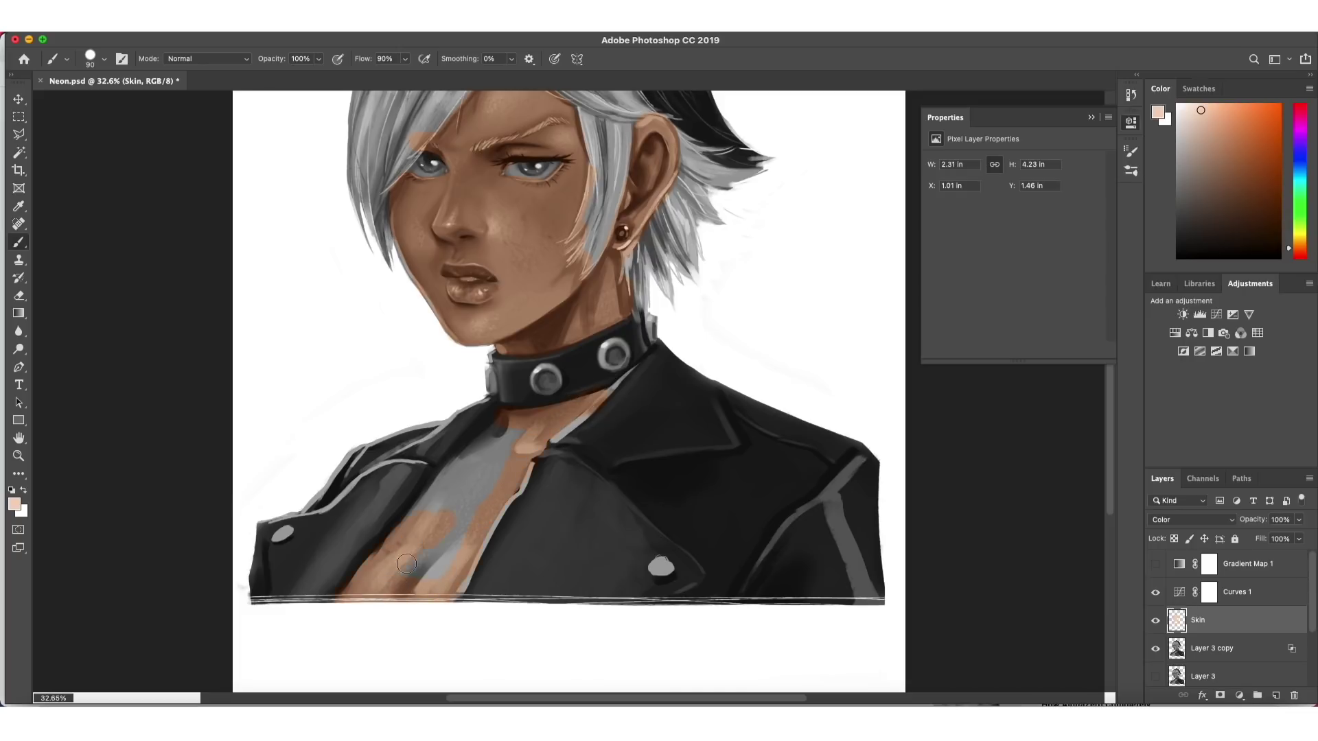
{"action": "key", "text": "super+minus"}
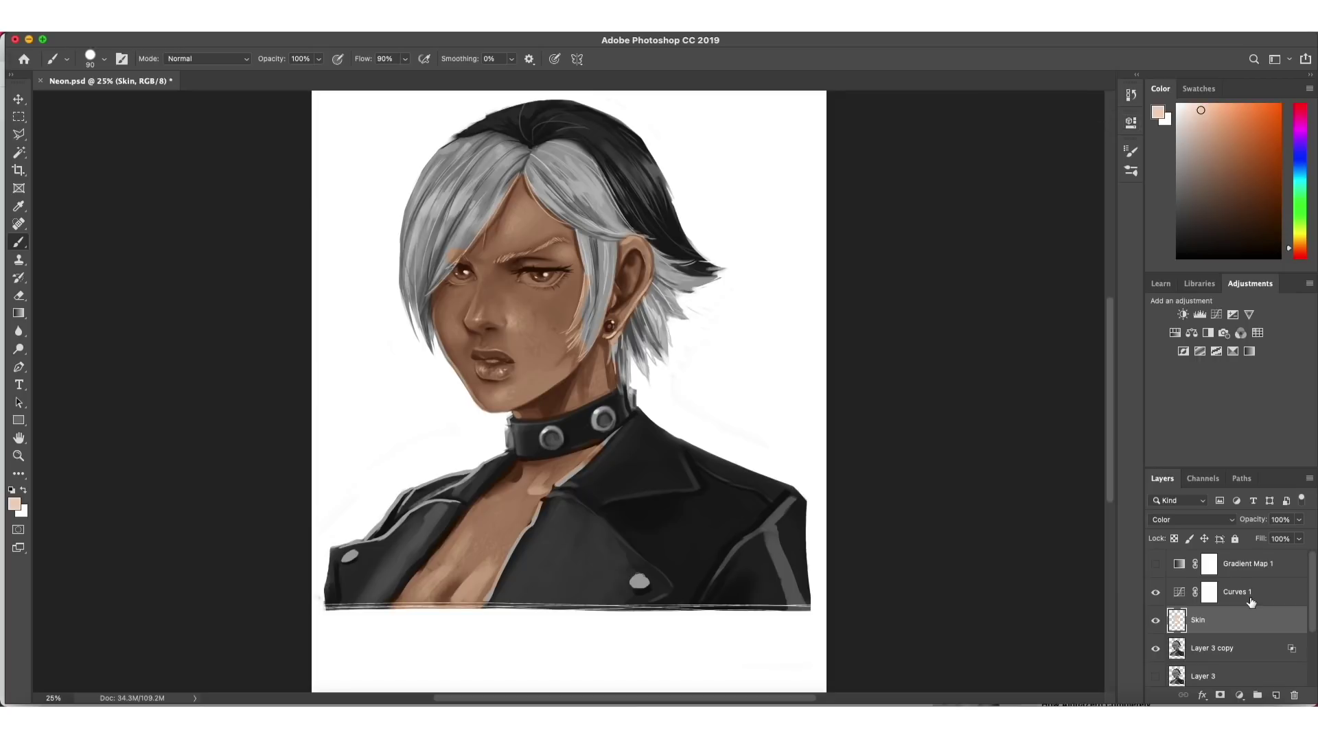
- Add a Gradient Map adjustment layer above Skin, clip it to the Skin layer, and compare the portrait with and without it
{"action": "left_click", "coordinate": [1249, 350]}
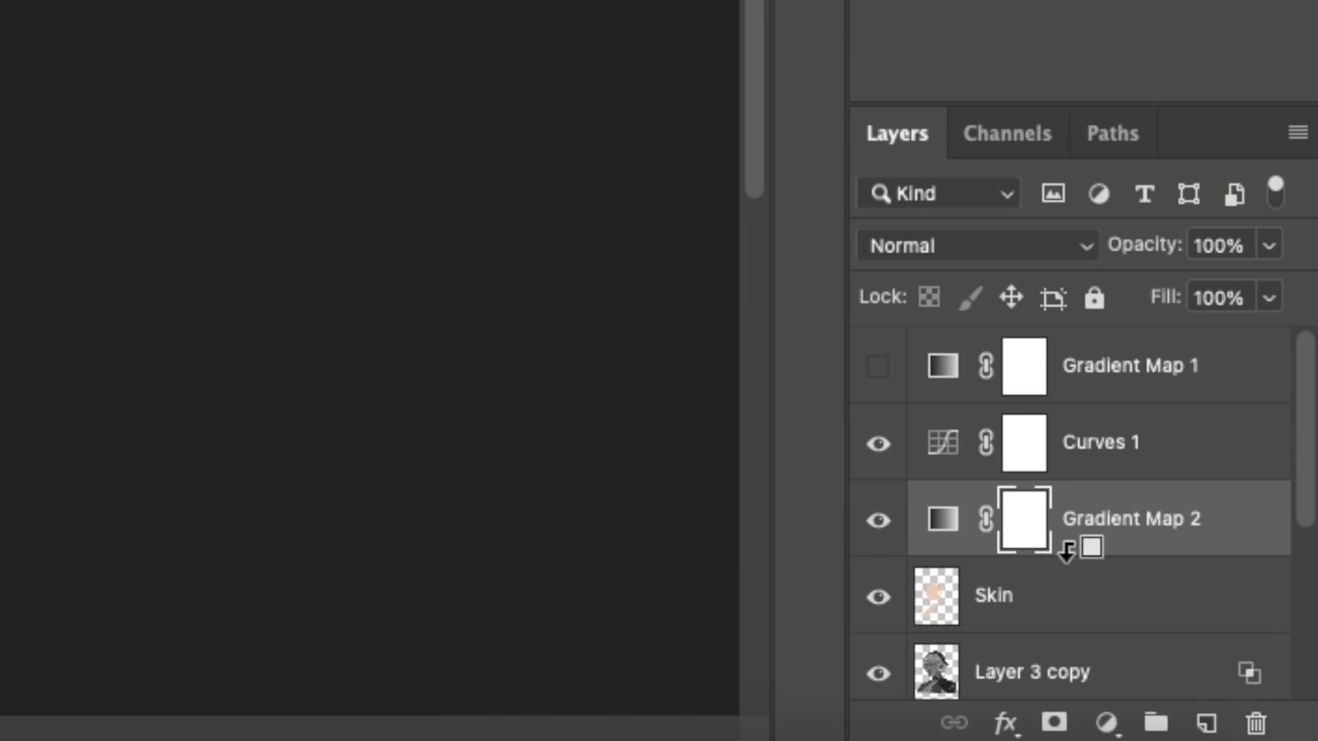
{"action": "left_click", "coordinate": [1226, 634], "text": "alt"}
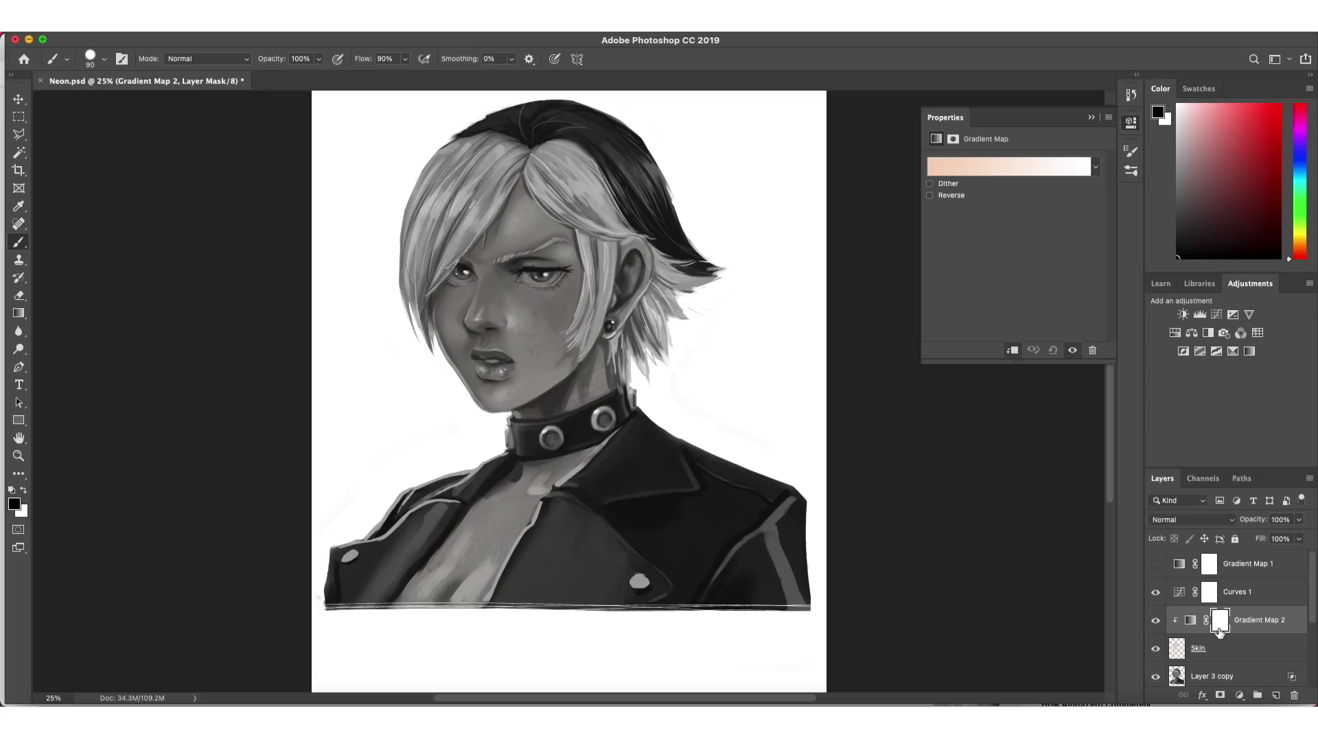
{"action": "left_click", "coordinate": [1156, 624]}
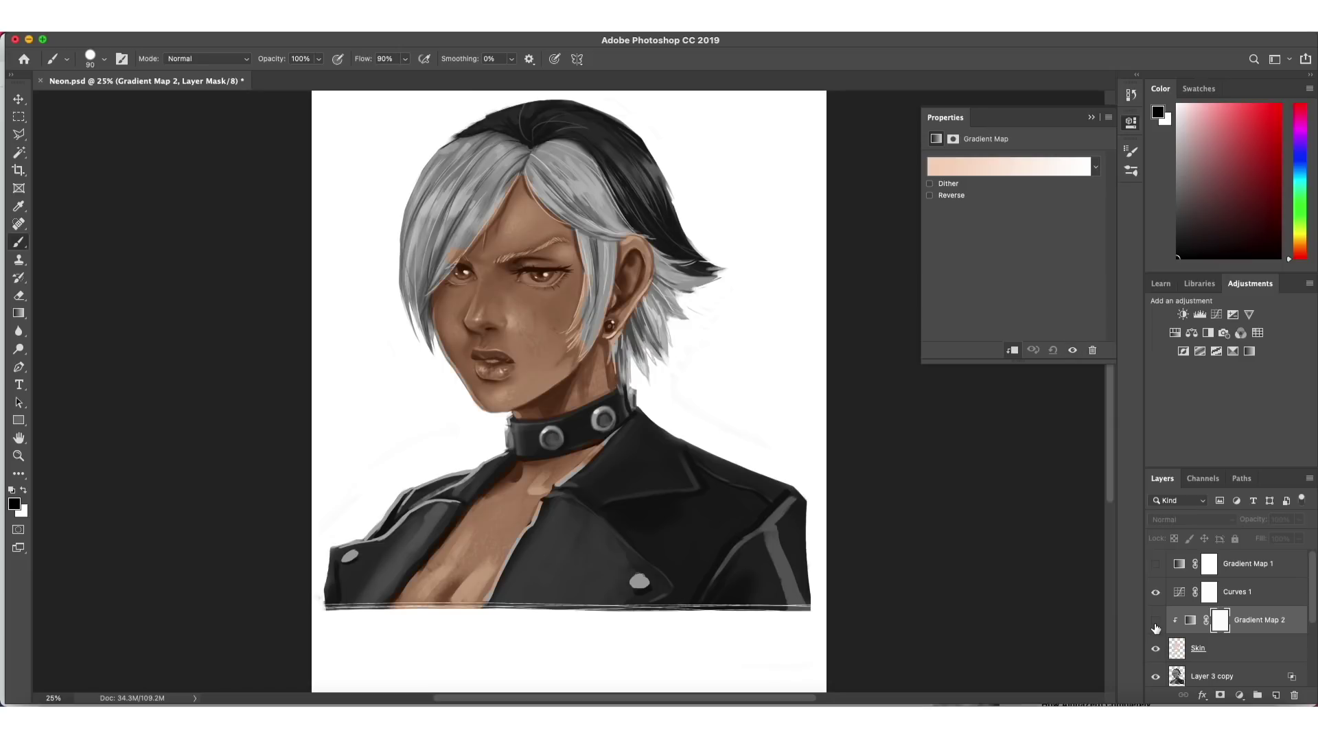
{"action": "left_click", "coordinate": [1155, 621]}
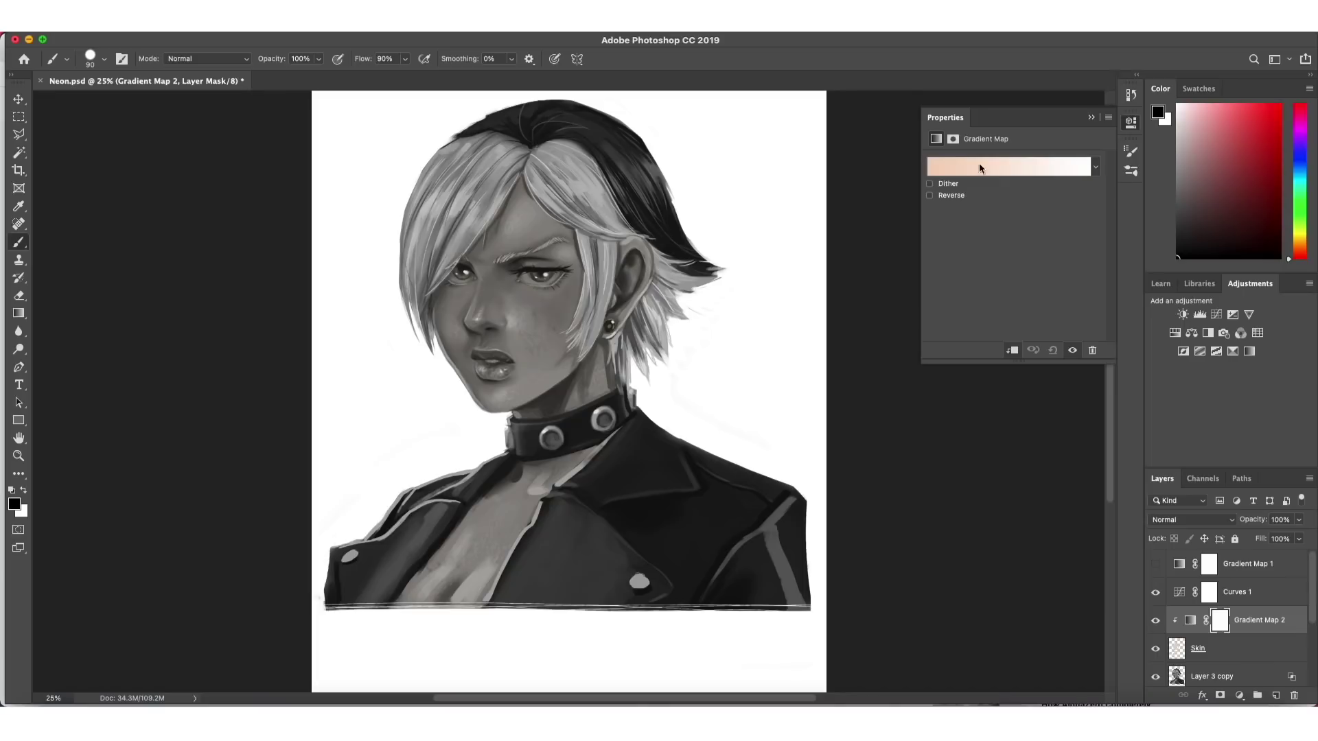
- Add a pale green colour stop at 28% to the Gradient Map 2 gradient
{"action": "left_click", "coordinate": [941, 167]}
{"action": "left_click", "coordinate": [836, 510]}
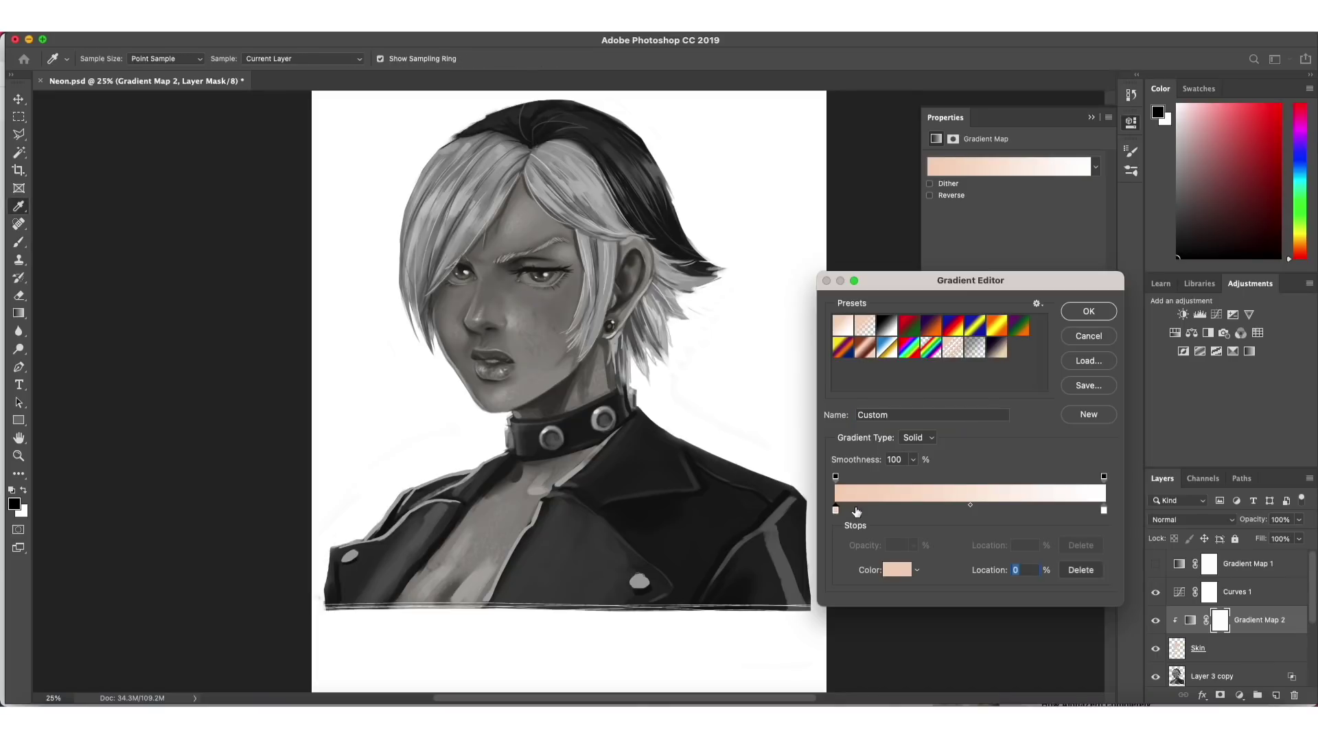
{"action": "left_click", "coordinate": [910, 511]}
{"action": "double_click", "coordinate": [911, 511]}
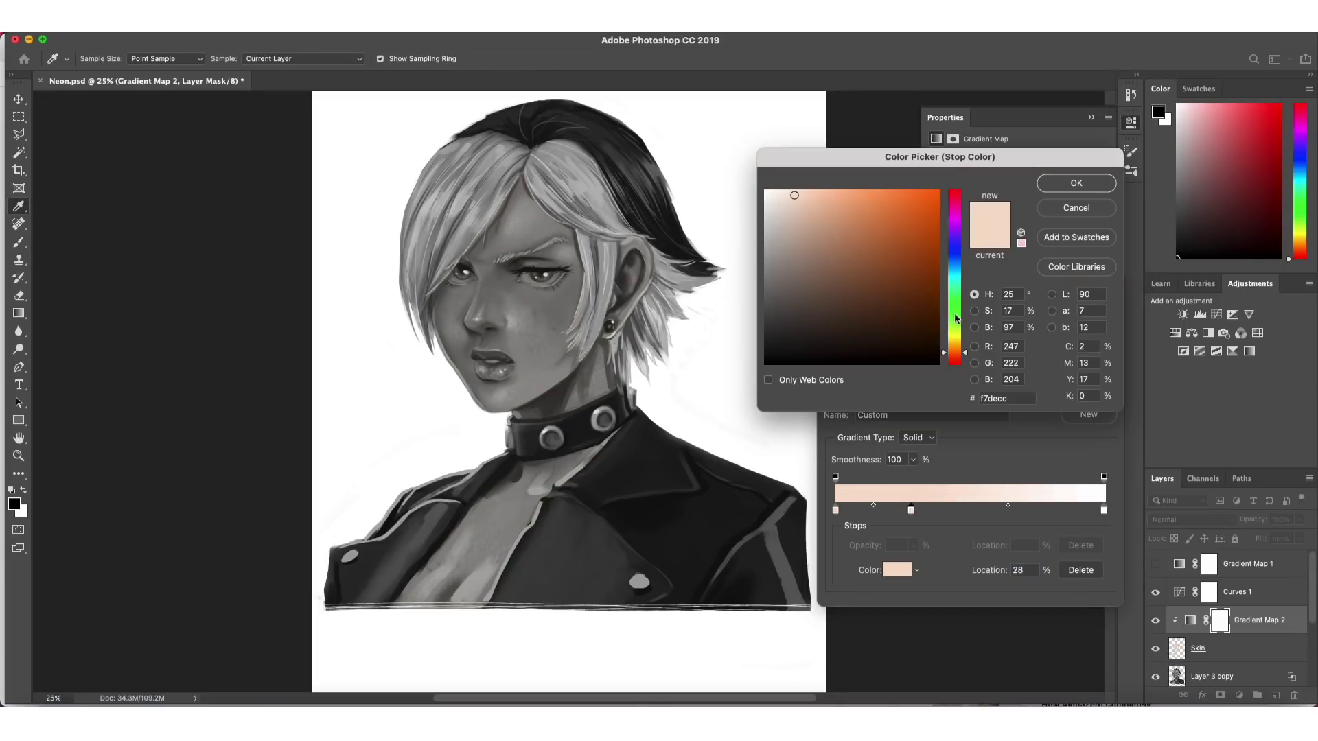
{"action": "left_click", "coordinate": [956, 320]}
{"action": "left_click", "coordinate": [956, 293]}
{"action": "left_click", "coordinate": [786, 238]}
{"action": "left_click", "coordinate": [788, 233]}
{"action": "key", "text": "Return"}
- Add a muted reddish-brown colour stop at 52% in the gradient
{"action": "double_click", "coordinate": [976, 511]}
{"action": "left_click", "coordinate": [956, 341]}
{"action": "left_click_drag", "start_coordinate": [961, 345], "coordinate": [960, 354]}
{"action": "left_click", "coordinate": [802, 221]}
{"action": "left_click", "coordinate": [821, 243]}
{"action": "left_click", "coordinate": [815, 237]}
{"action": "key", "text": "Return"}
- Set the gradient's end stop at 100% to dark brown #5b3e2e
{"action": "double_click", "coordinate": [1104, 511]}
{"action": "left_click", "coordinate": [955, 354]}
{"action": "left_click", "coordinate": [865, 259]}
{"action": "left_click", "coordinate": [839, 271]}
{"action": "left_click", "coordinate": [824, 268]}
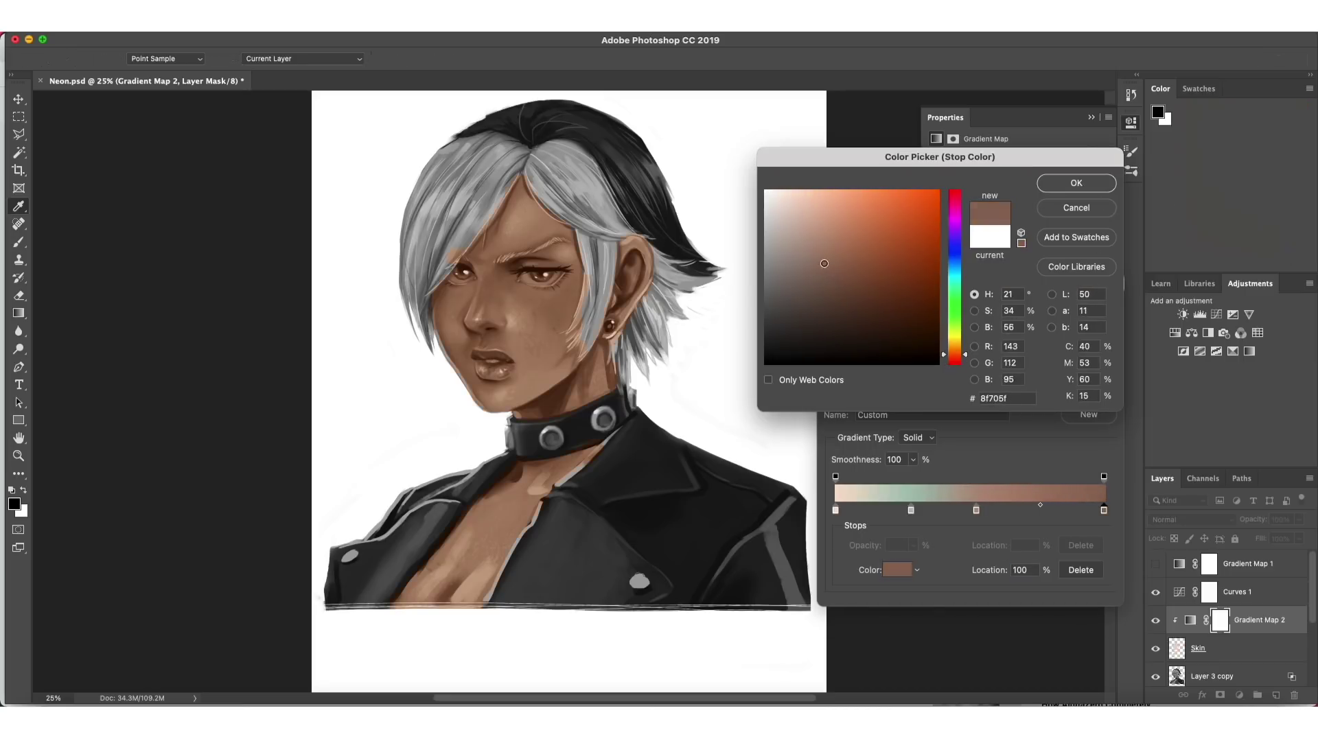
{"action": "left_click", "coordinate": [843, 285]}
{"action": "left_click", "coordinate": [850, 299]}
{"action": "left_click", "coordinate": [851, 302]}
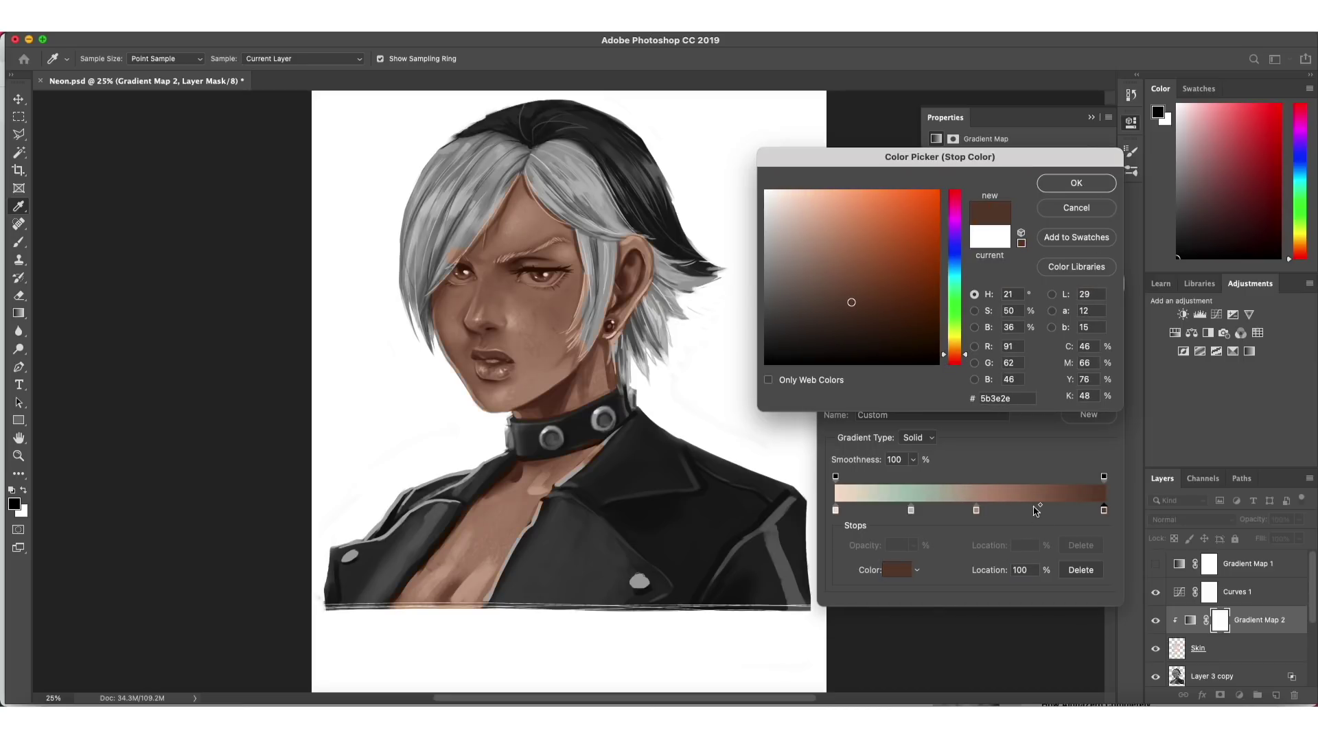
{"action": "key", "text": "Return"}
- Set the gradient's first stop to a light peach and the 52% stop to #d4a083
{"action": "double_click", "coordinate": [835, 511]}
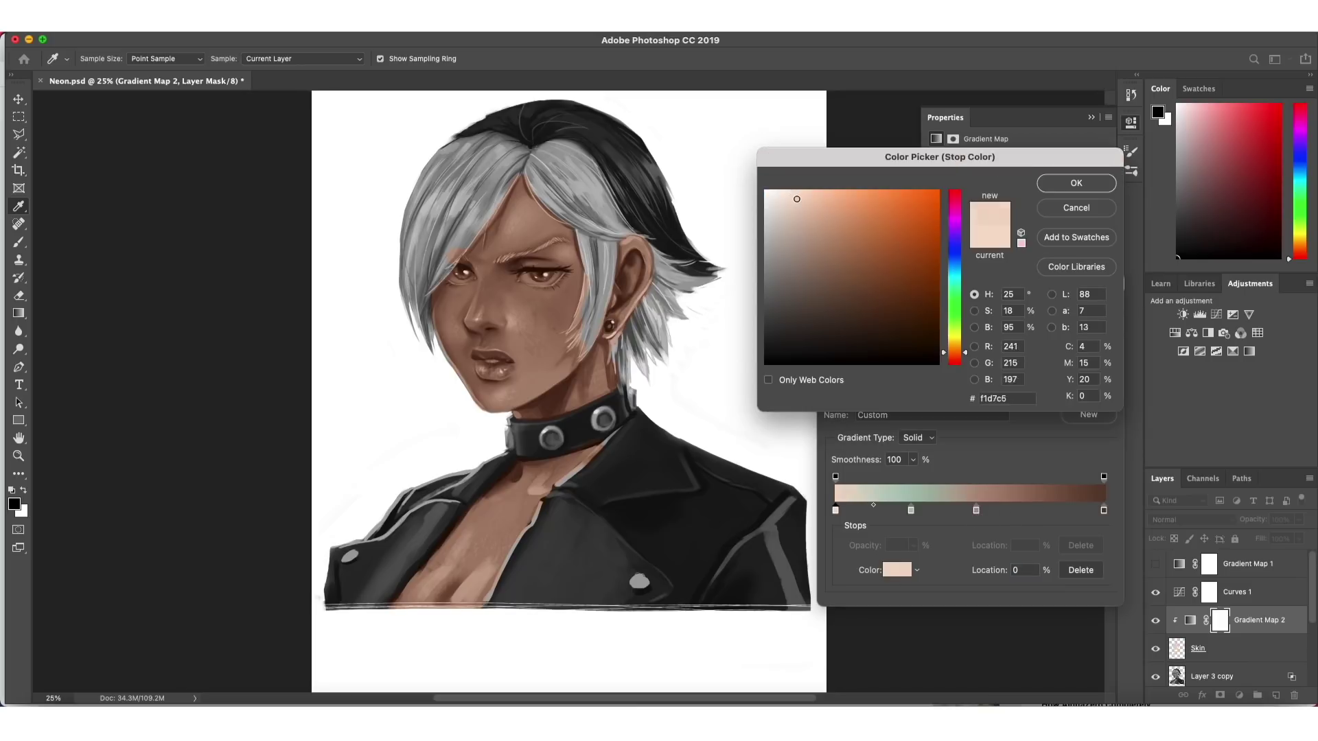
{"action": "left_click", "coordinate": [1065, 190]}
{"action": "double_click", "coordinate": [976, 510]}
{"action": "left_click", "coordinate": [830, 219]}
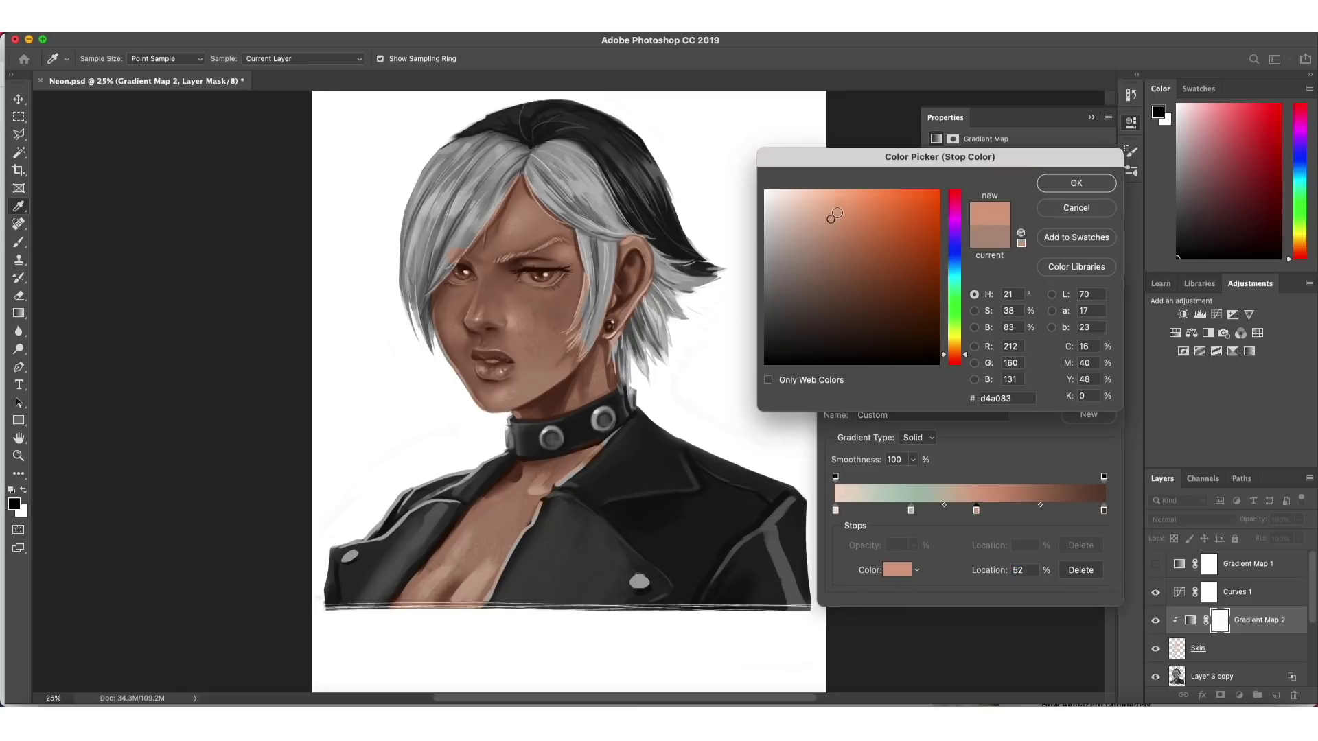
{"action": "left_click", "coordinate": [1088, 184]}
- Shift the hue of the pale green stop at 28% to a yellower green
{"action": "double_click", "coordinate": [910, 510]}
{"action": "left_click_drag", "start_coordinate": [958, 317], "coordinate": [958, 337]}
{"action": "left_click", "coordinate": [1076, 183]}
- Add a colour stop at 74% in the gradient and set it to #9f7569
{"action": "left_click", "coordinate": [1034, 511]}
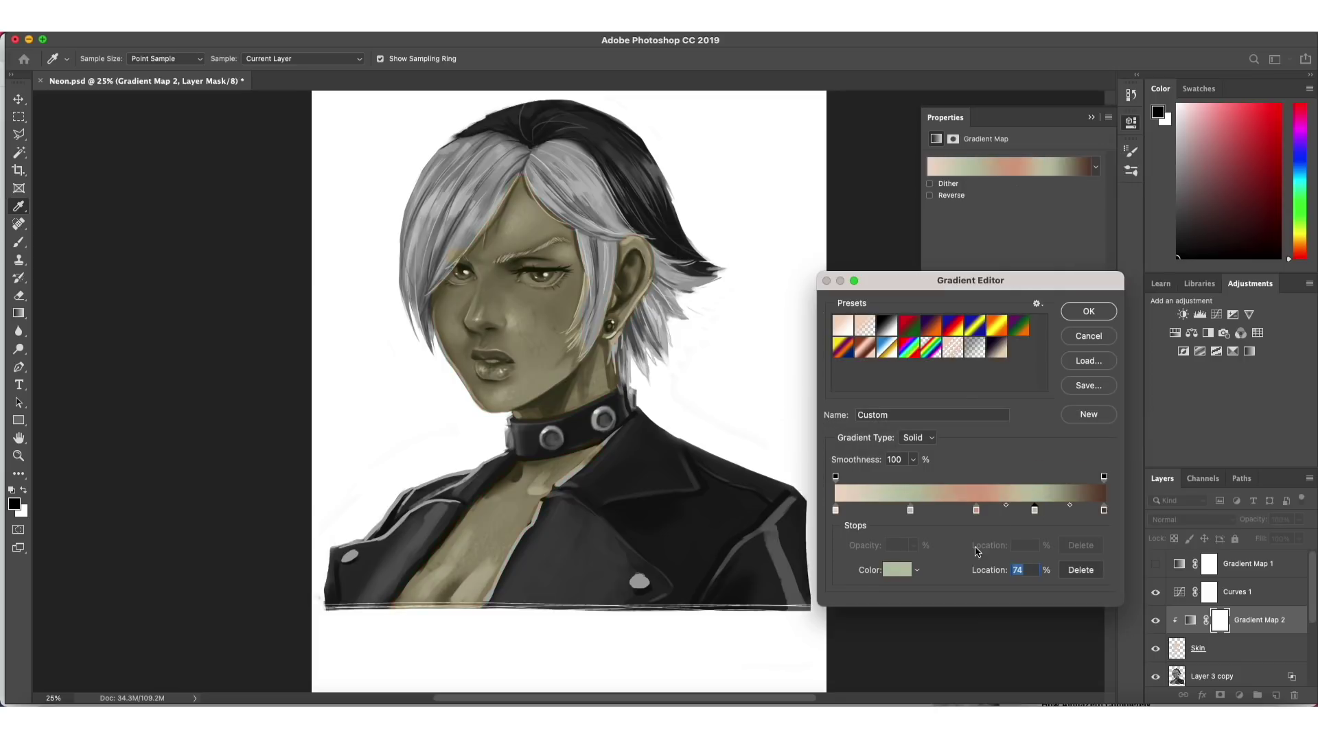
{"action": "left_click", "coordinate": [897, 570]}
{"action": "left_click_drag", "start_coordinate": [958, 343], "coordinate": [958, 358]}
{"action": "left_click", "coordinate": [824, 256]}
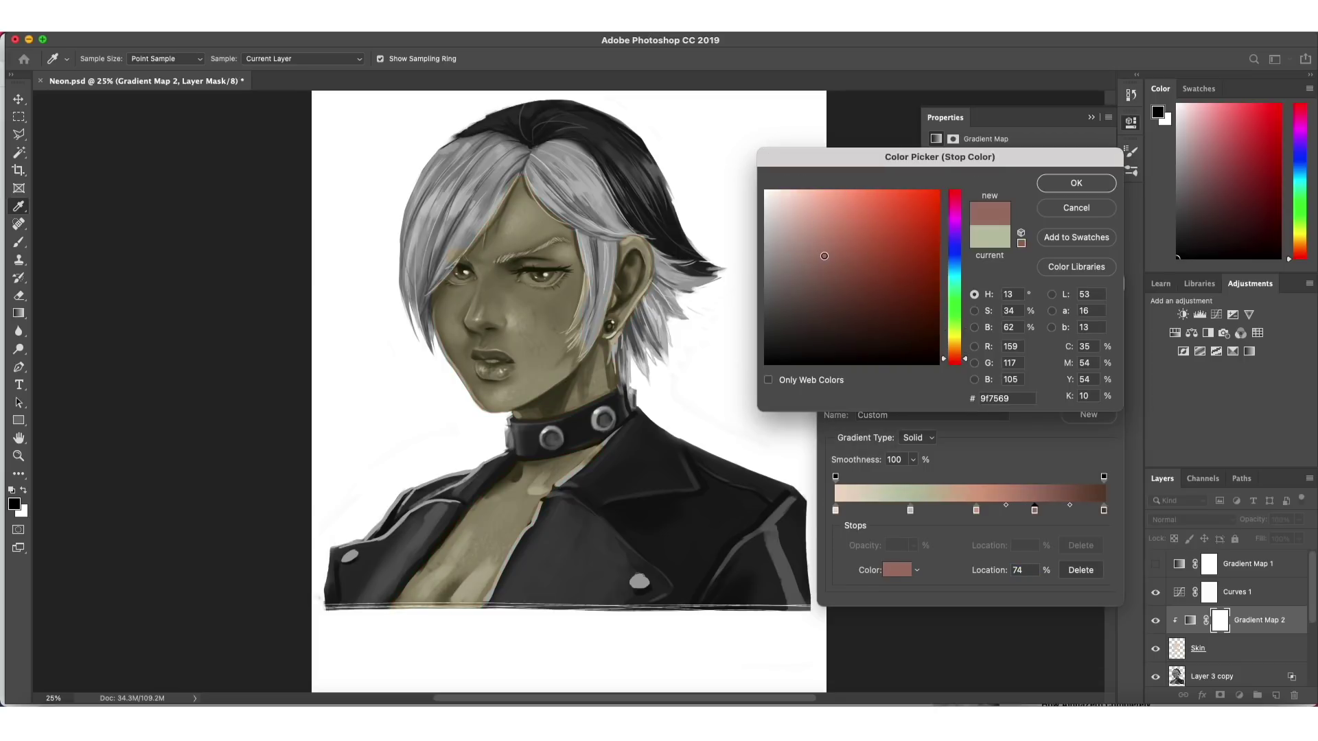
{"action": "left_click", "coordinate": [1091, 185]}
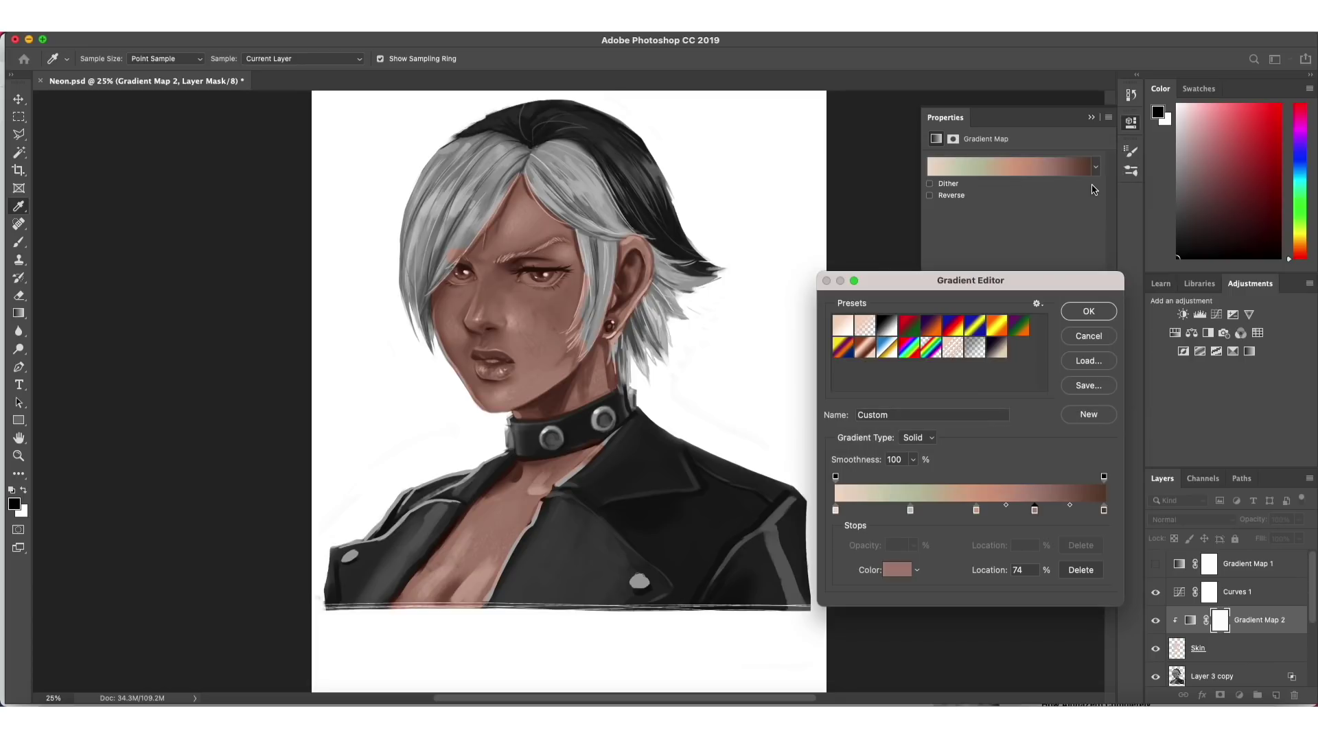
- Move the middle salmon stop to 50% and give it a lighter salmon colour
{"action": "left_click_drag", "start_coordinate": [910, 511], "coordinate": [964, 517]}
{"action": "double_click", "coordinate": [969, 511]}
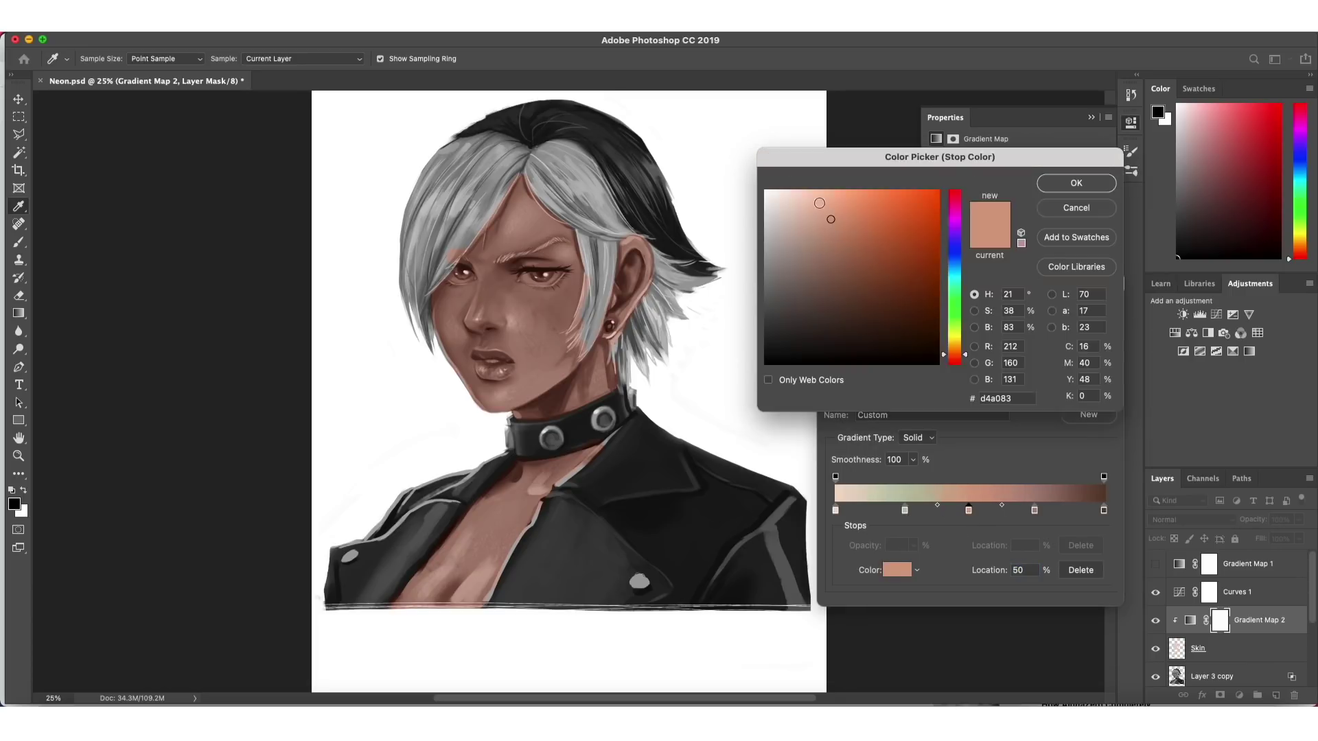
{"action": "left_click", "coordinate": [833, 215]}
{"action": "key", "text": "Return"}
- Set the 74% stop to #a8786b and the end stop to a lighter brown, and accept the gradient
{"action": "double_click", "coordinate": [1034, 511]}
{"action": "left_click", "coordinate": [822, 241]}
{"action": "left_click", "coordinate": [829, 250]}
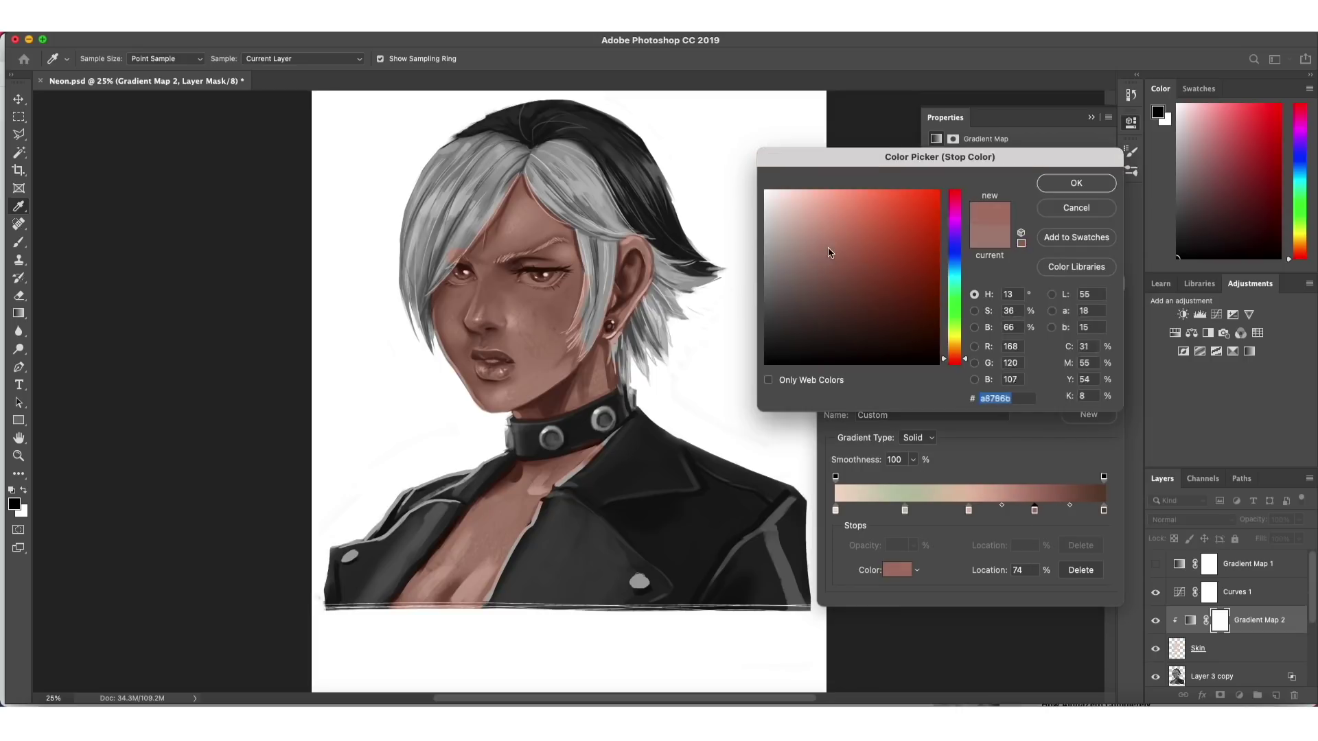
{"action": "key", "text": "Return"}
{"action": "double_click", "coordinate": [1102, 511]}
{"action": "left_click", "coordinate": [1083, 188]}
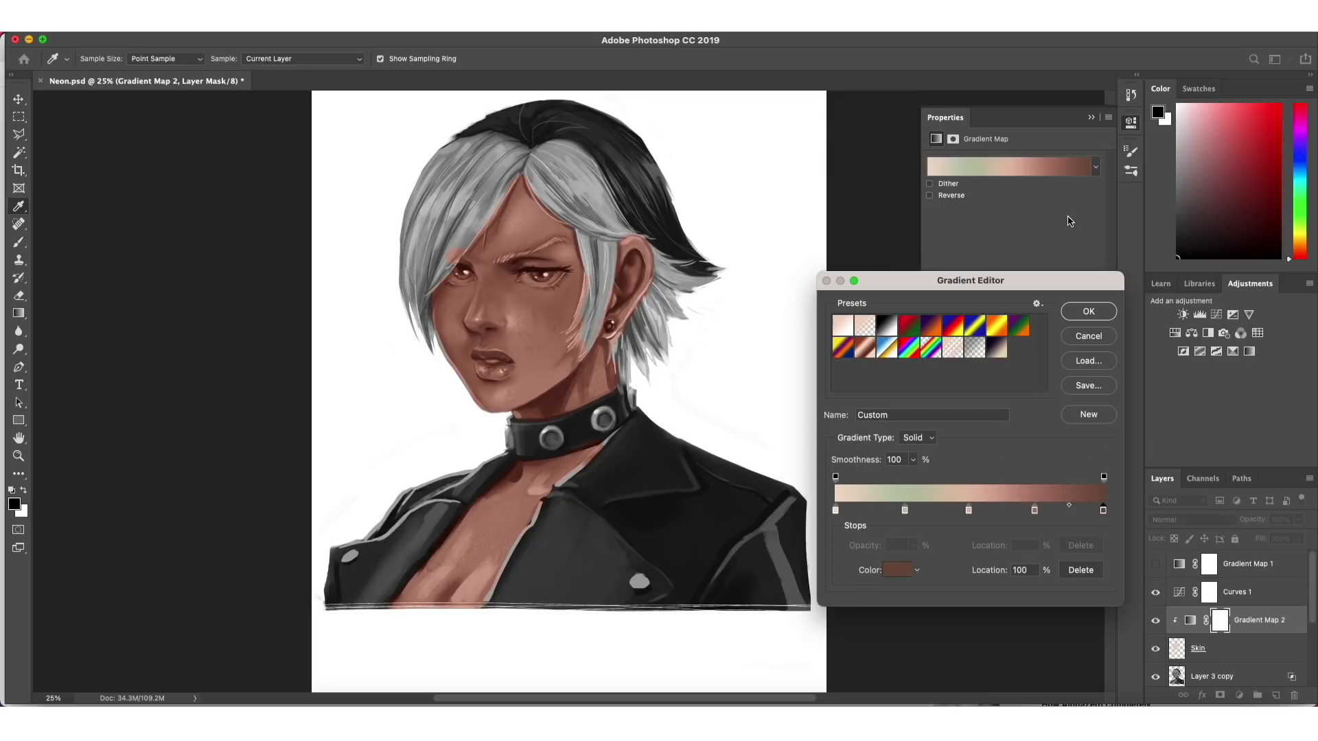
{"action": "left_click", "coordinate": [1082, 312]}
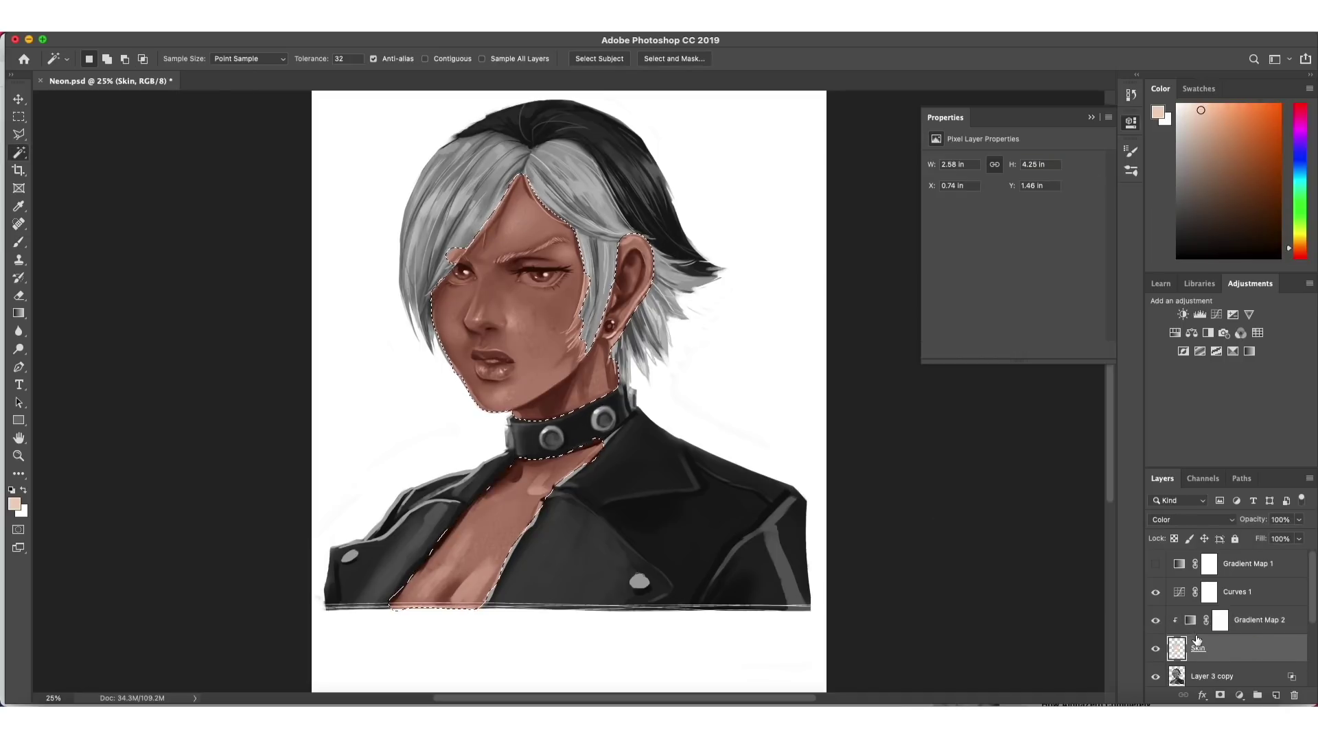
- Release Gradient Map 2 from the Skin layer's clipping and store its gradient as a new preset
{"action": "left_click", "coordinate": [1194, 635], "text": "alt"}
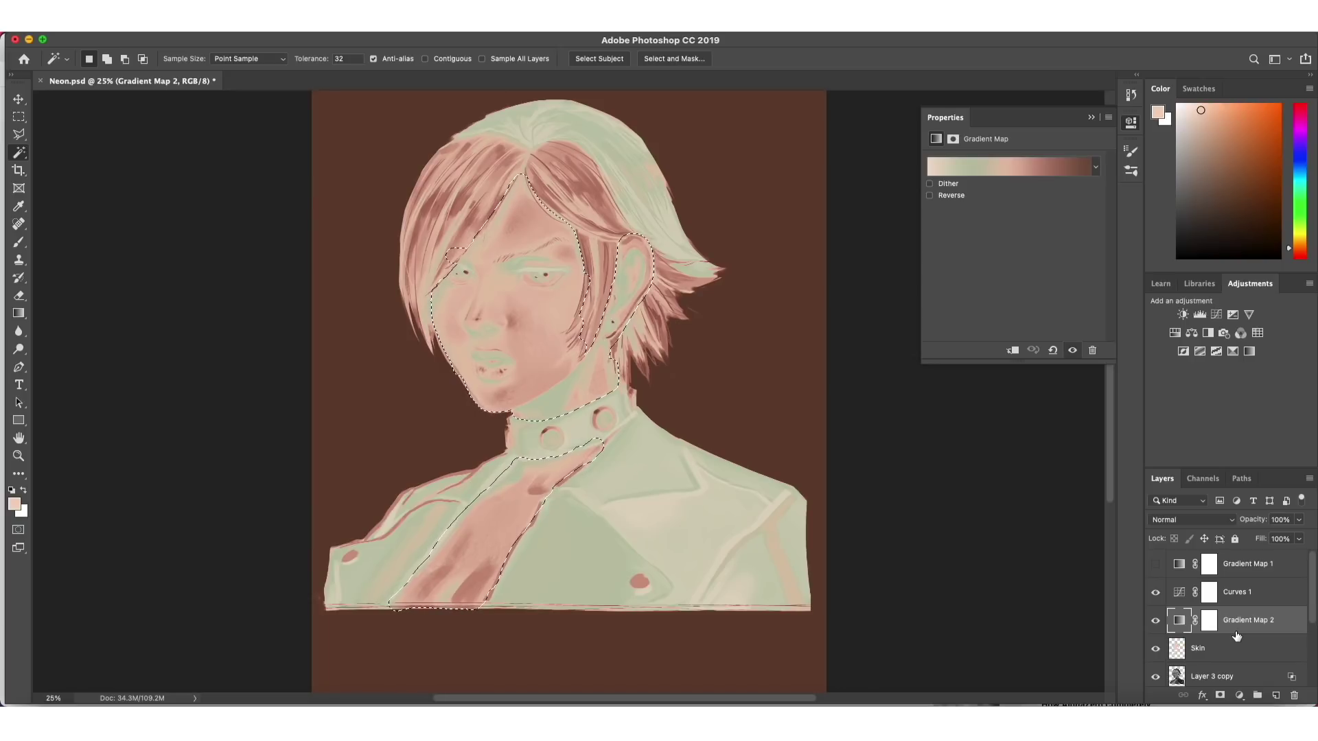
{"action": "left_click", "coordinate": [1041, 176]}
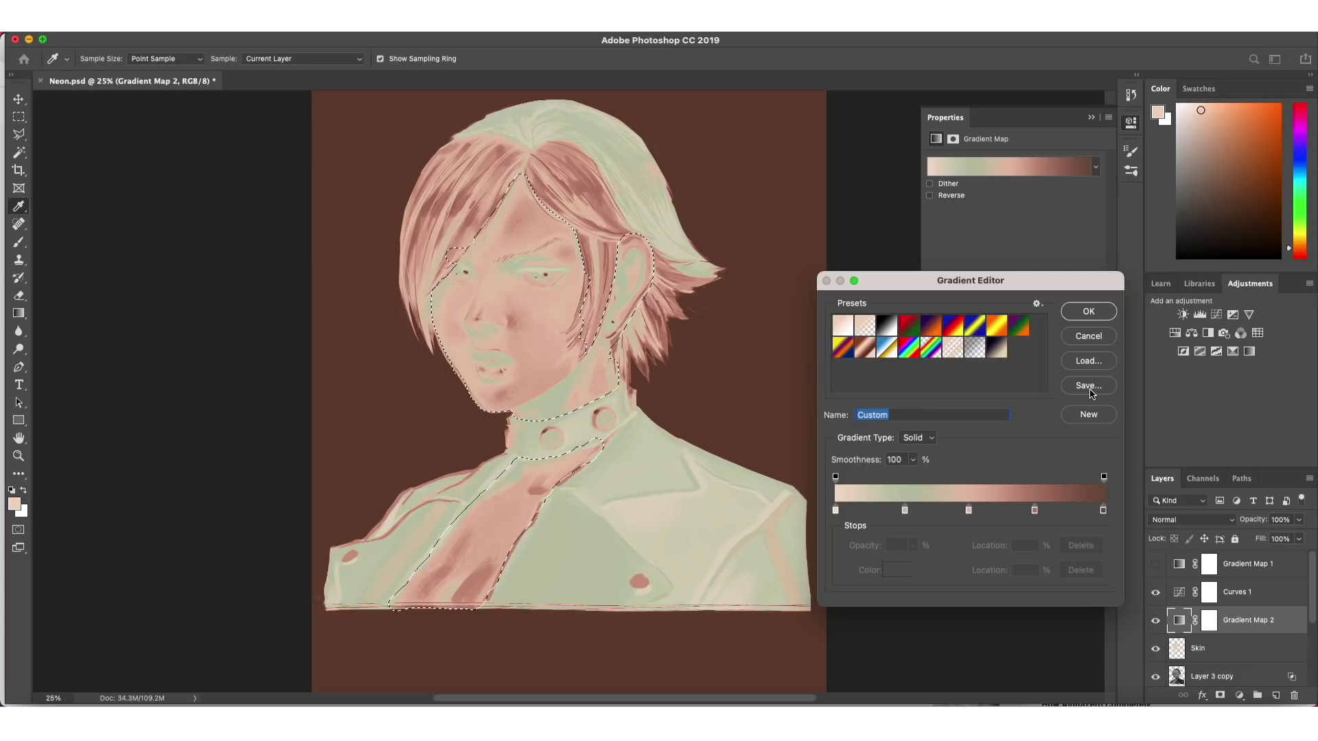
{"action": "left_click", "coordinate": [1089, 416]}
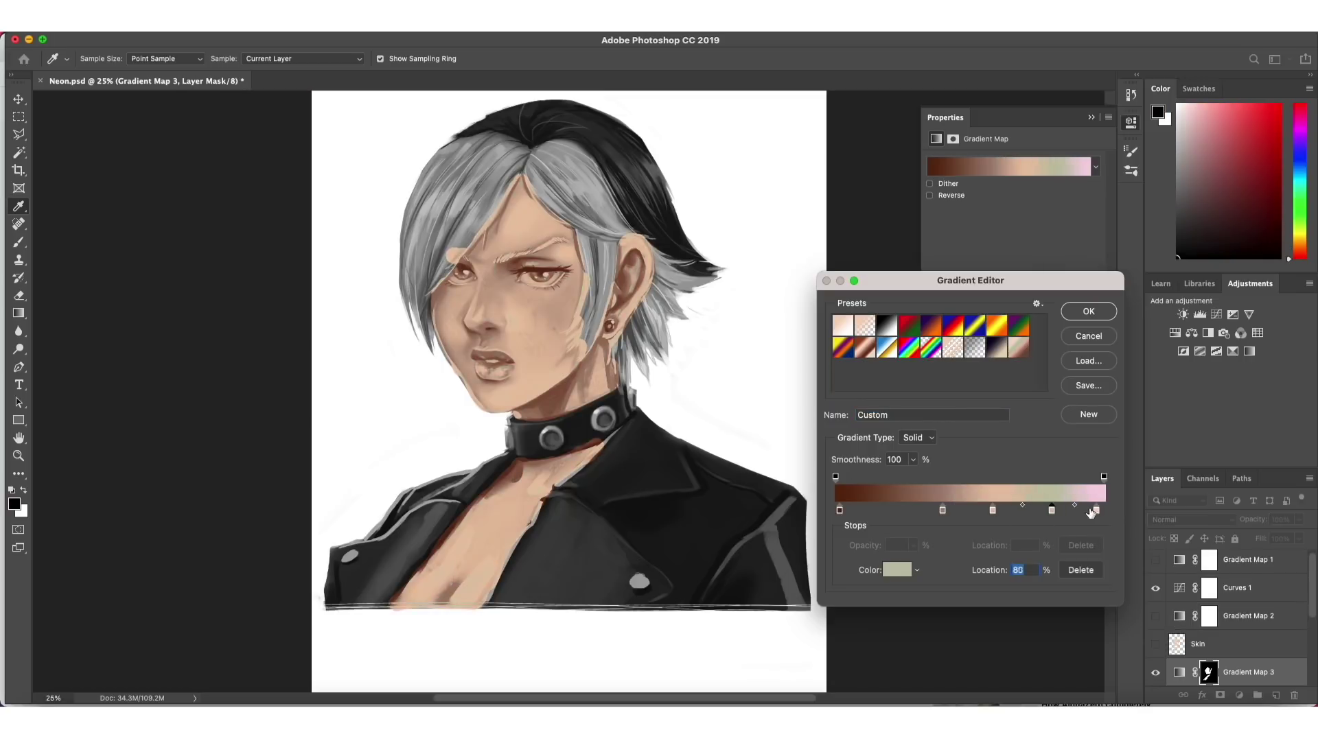
- Refine the colour stops of Gradient Map 3, placing the muted brown stop at 39%, and accept the gradient
{"action": "left_click", "coordinate": [939, 510]}
{"action": "left_click", "coordinate": [1051, 510]}
{"action": "double_click", "coordinate": [939, 510]}
{"action": "left_click", "coordinate": [1082, 182]}
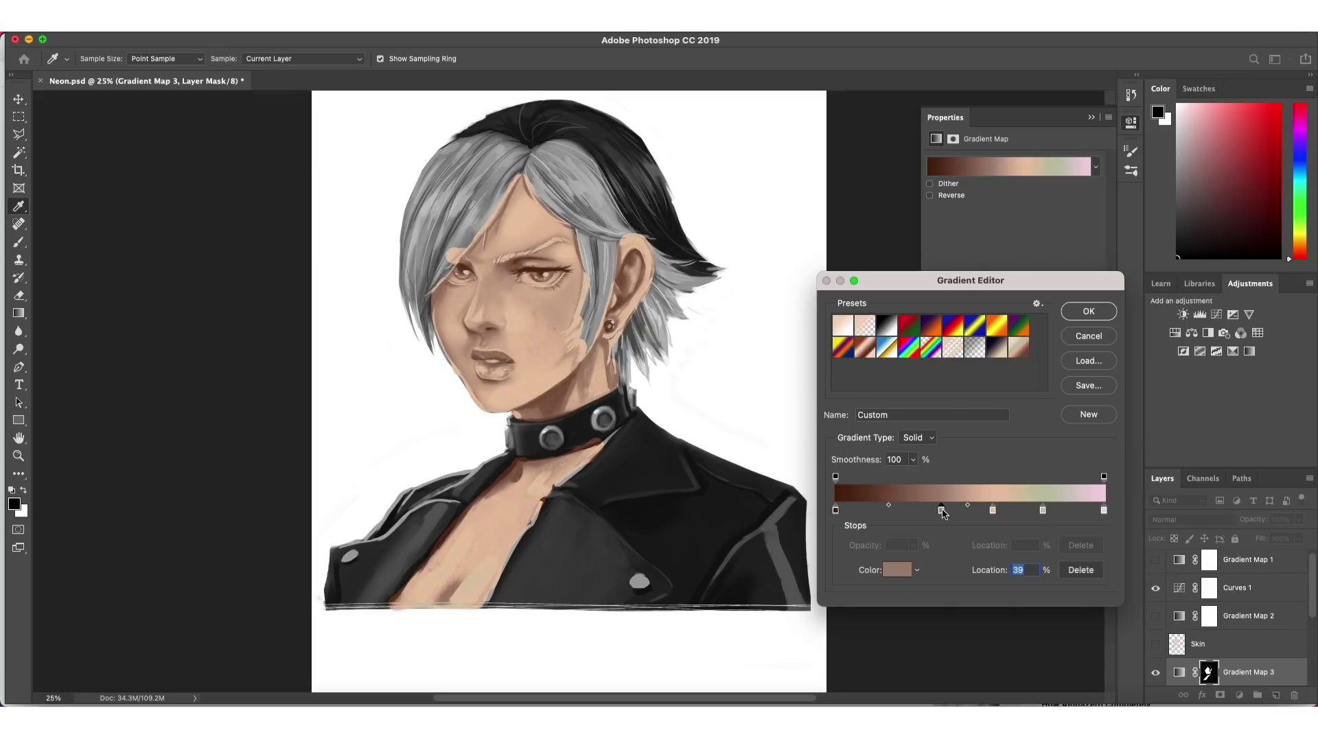
{"action": "left_click", "coordinate": [1088, 312]}
- Paint black on Gradient Map 3's mask to clear the skin tint around the neck and nearby hair
{"action": "key", "text": "b"}
{"action": "scroll", "coordinate": [568, 421], "scroll_direction": "up", "scroll_amount": 2}
{"action": "mouse_move", "coordinate": [567, 421]}
{"action": "left_mouse_down"}
{"action": "mouse_move", "coordinate": [584, 467]}
{"action": "mouse_move", "coordinate": [628, 447]}
{"action": "mouse_move", "coordinate": [628, 484]}
{"action": "left_mouse_up"}
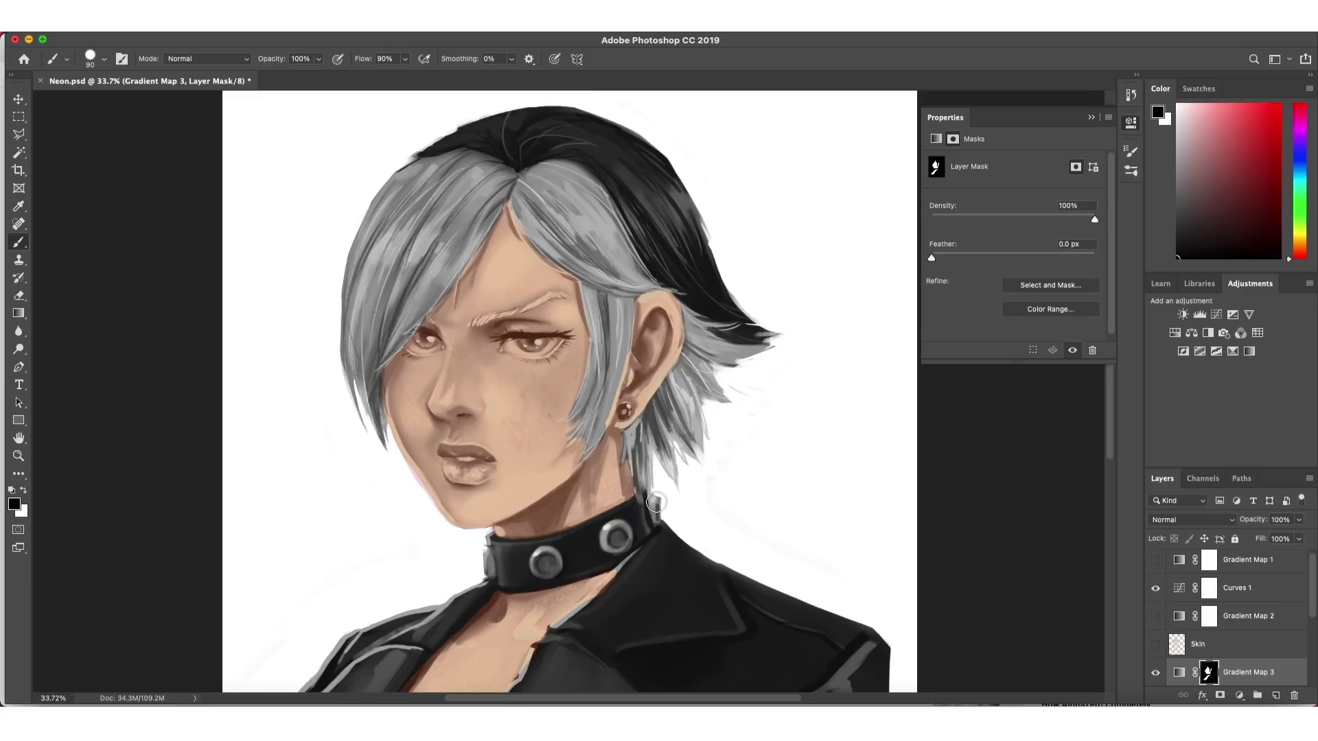
{"action": "scroll", "coordinate": [655, 502], "scroll_direction": "down", "scroll_amount": 2}
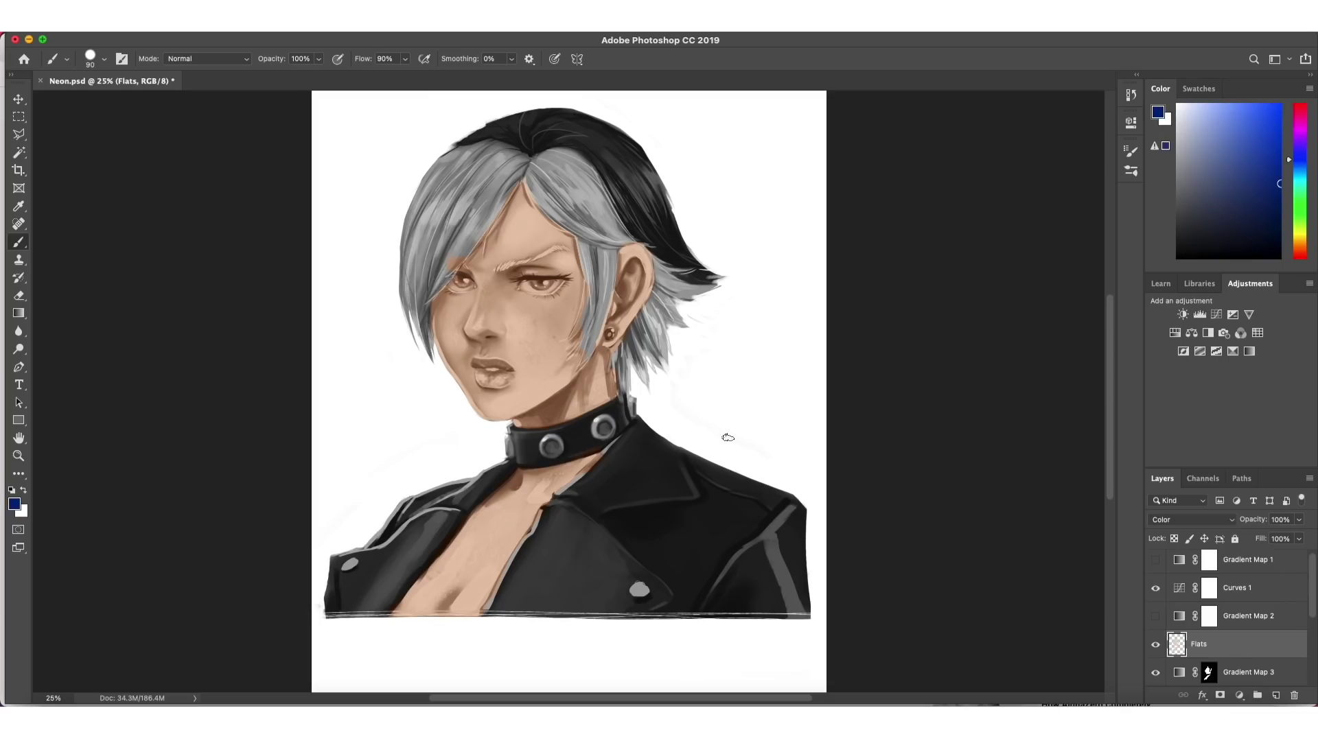
- Paint the jacket and the studded choker dark blue on the Flats layer, varying the brush size around the edges
{"action": "mouse_move", "coordinate": [728, 438]}
{"action": "left_mouse_down"}
{"action": "mouse_move", "coordinate": [786, 609]}
{"action": "mouse_move", "coordinate": [673, 595]}
{"action": "mouse_move", "coordinate": [618, 448]}
{"action": "mouse_move", "coordinate": [716, 474]}
{"action": "mouse_move", "coordinate": [746, 501]}
{"action": "mouse_move", "coordinate": [583, 479]}
{"action": "mouse_move", "coordinate": [491, 609]}
{"action": "left_mouse_up"}
{"action": "key", "text": "bracketleft"}
{"action": "key", "text": "bracketleft"}
{"action": "key", "text": "bracketleft"}
{"action": "key", "text": "bracketleft"}
{"action": "key", "text": "bracketleft"}
{"action": "key", "text": "bracketleft"}
{"action": "left_click_drag", "start_coordinate": [453, 542], "coordinate": [424, 558]}
{"action": "key", "text": "bracketright"}
{"action": "key", "text": "bracketright"}
{"action": "key", "text": "bracketright"}
{"action": "key", "text": "bracketright"}
{"action": "mouse_move", "coordinate": [419, 503]}
{"action": "left_mouse_down"}
{"action": "mouse_move", "coordinate": [357, 556]}
{"action": "mouse_move", "coordinate": [338, 612]}
{"action": "mouse_move", "coordinate": [428, 554]}
{"action": "left_mouse_up"}
{"action": "mouse_move", "coordinate": [523, 434]}
{"action": "left_mouse_down"}
{"action": "mouse_move", "coordinate": [630, 414]}
{"action": "mouse_move", "coordinate": [595, 446]}
{"action": "mouse_move", "coordinate": [512, 439]}
{"action": "mouse_move", "coordinate": [583, 421]}
{"action": "left_mouse_up"}
- Paint the silver hair purple on the Flats layer, using a smaller brush for the strands around the face, ear and neck
{"action": "mouse_move", "coordinate": [593, 216]}
{"action": "left_mouse_down"}
{"action": "mouse_move", "coordinate": [540, 183]}
{"action": "mouse_move", "coordinate": [611, 219]}
{"action": "mouse_move", "coordinate": [587, 333]}
{"action": "left_mouse_up"}
{"action": "mouse_move", "coordinate": [466, 237]}
{"action": "left_mouse_down"}
{"action": "mouse_move", "coordinate": [500, 147]}
{"action": "mouse_move", "coordinate": [433, 254]}
{"action": "mouse_move", "coordinate": [406, 352]}
{"action": "left_mouse_up"}
{"action": "scroll", "coordinate": [419, 329], "scroll_direction": "up", "scroll_amount": 1}
{"action": "key", "text": "bracketleft"}
{"action": "key", "text": "bracketleft"}
{"action": "key", "text": "bracketleft"}
{"action": "key", "text": "bracketleft"}
{"action": "key", "text": "bracketleft"}
{"action": "mouse_move", "coordinate": [498, 283]}
{"action": "left_mouse_down"}
{"action": "mouse_move", "coordinate": [568, 263]}
{"action": "mouse_move", "coordinate": [569, 381]}
{"action": "left_mouse_up"}
{"action": "left_click_drag", "start_coordinate": [662, 272], "coordinate": [651, 313]}
{"action": "left_click_drag", "start_coordinate": [625, 360], "coordinate": [618, 405]}
{"action": "key", "text": "bracketright"}
{"action": "key", "text": "bracketright"}
{"action": "mouse_move", "coordinate": [671, 282]}
{"action": "left_mouse_down"}
{"action": "mouse_move", "coordinate": [707, 302]}
{"action": "mouse_move", "coordinate": [628, 408]}
{"action": "left_mouse_up"}
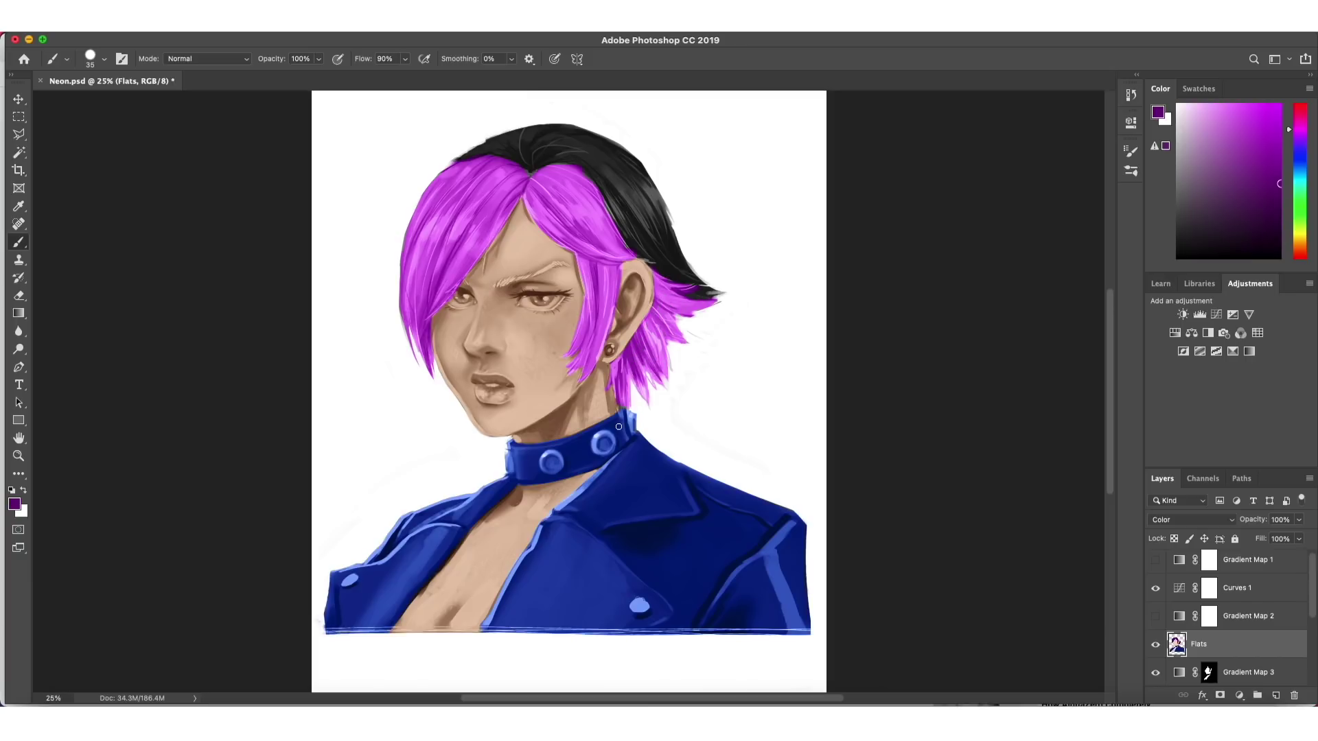
- Sample the grey-blue beside the choker and paint the black section of hair with it using a 125 px brush
{"action": "left_click", "coordinate": [618, 427], "text": "alt"}
{"action": "key", "text": "bracketright"}
{"action": "key", "text": "bracketright"}
{"action": "key", "text": "bracketright"}
{"action": "key", "text": "bracketright"}
{"action": "key", "text": "bracketright"}
{"action": "key", "text": "bracketright"}
{"action": "key", "text": "bracketright"}
{"action": "key", "text": "bracketright"}
{"action": "left_click_drag", "start_coordinate": [652, 210], "coordinate": [589, 157]}
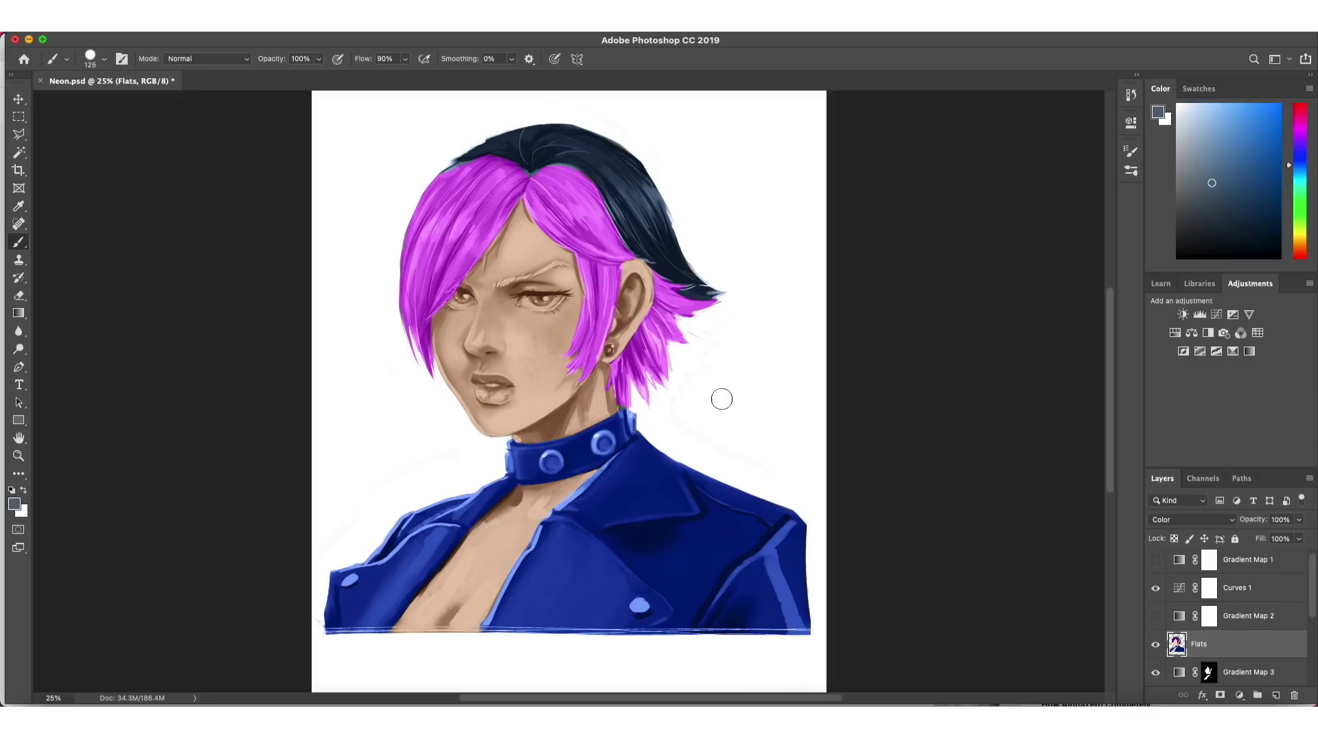
- Select the purple hair area with the Magic Wand, hide the Flats layer, and add a Gradient Map adjustment for the selection
{"action": "key", "text": "w"}
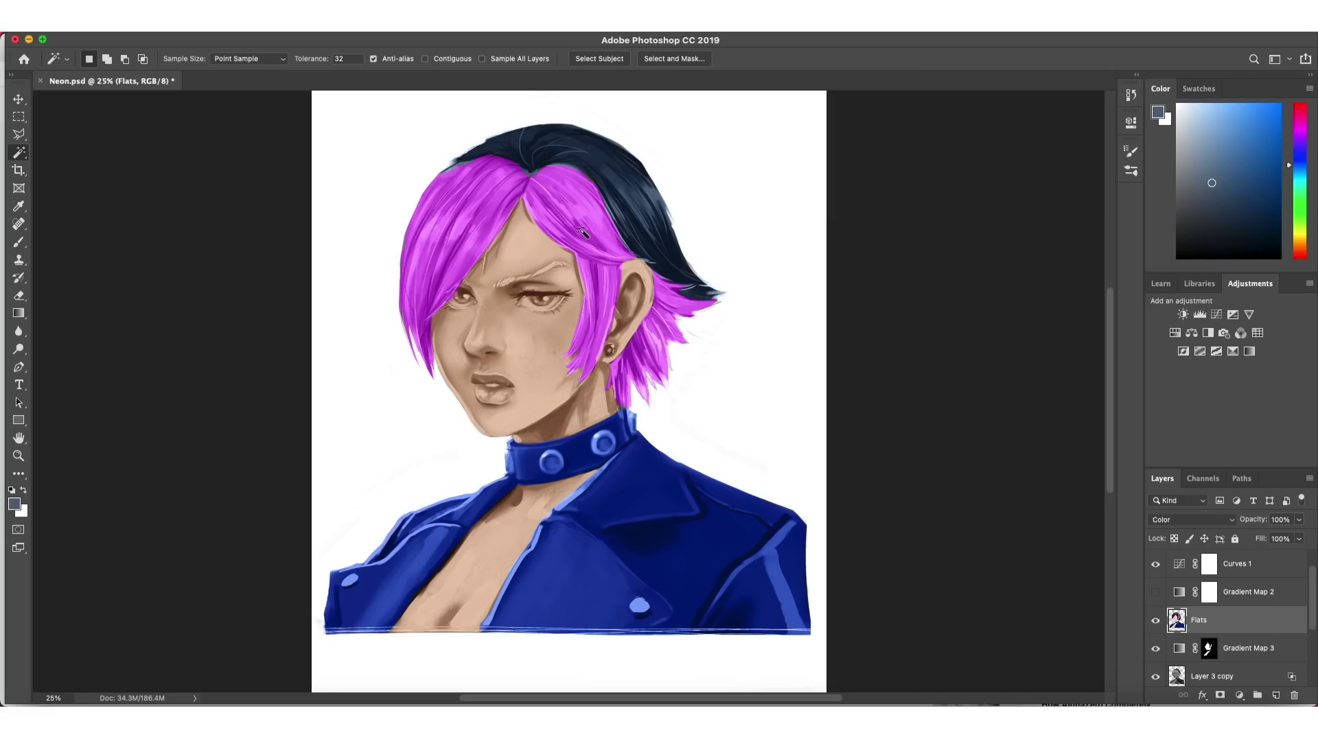
{"action": "left_click", "coordinate": [582, 232]}
{"action": "left_click", "coordinate": [1157, 621]}
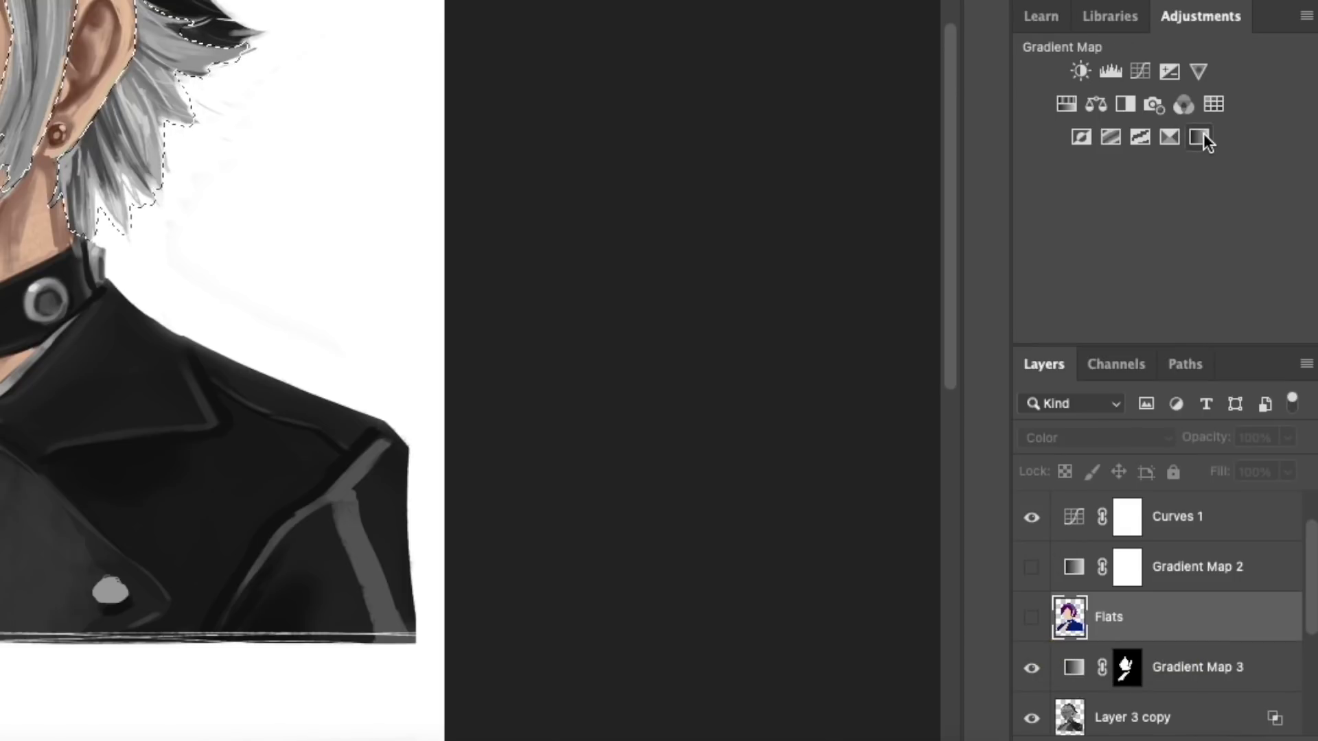
{"action": "left_click", "coordinate": [1204, 134]}
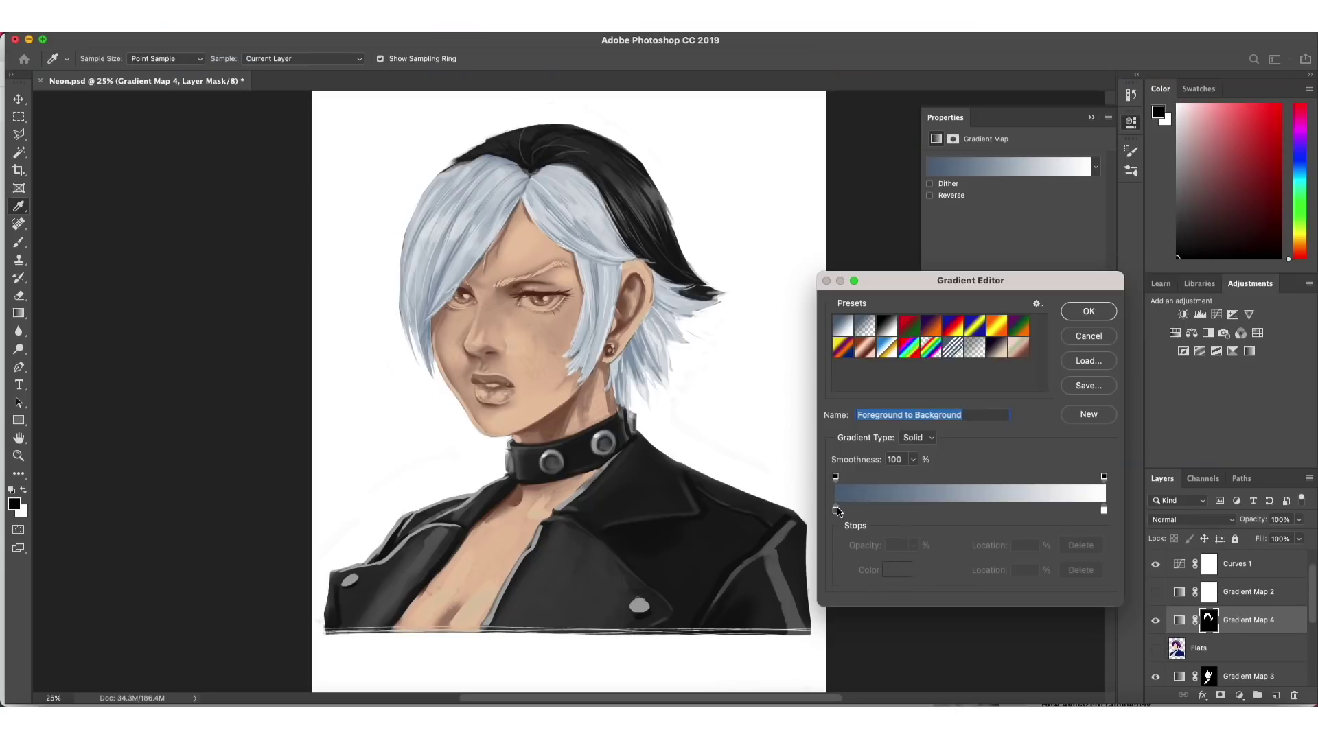
- Set the dark stop of the hair's gradient map to dark purple #520a4c
{"action": "left_click", "coordinate": [460, 420]}
{"action": "left_click", "coordinate": [570, 527]}
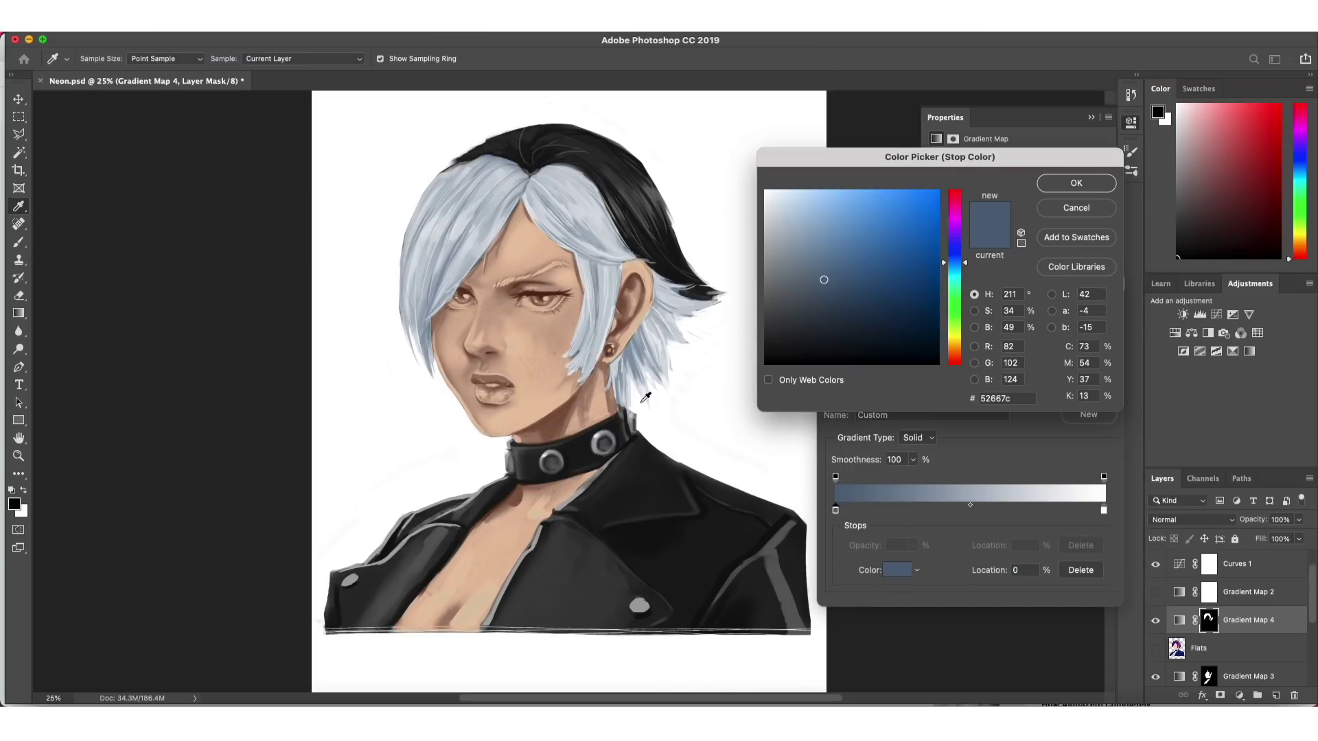
{"action": "left_click_drag", "start_coordinate": [953, 231], "coordinate": [954, 216]}
{"action": "left_click", "coordinate": [905, 291]}
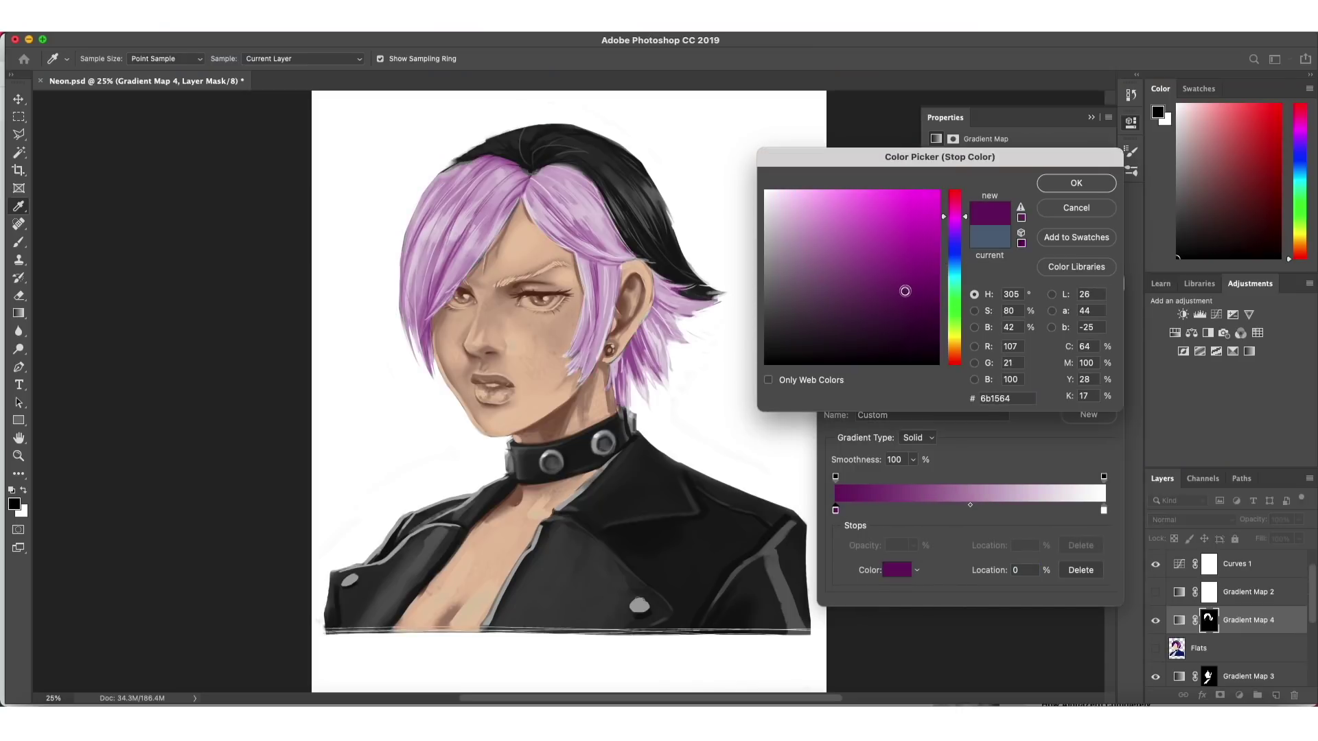
{"action": "left_click", "coordinate": [919, 309]}
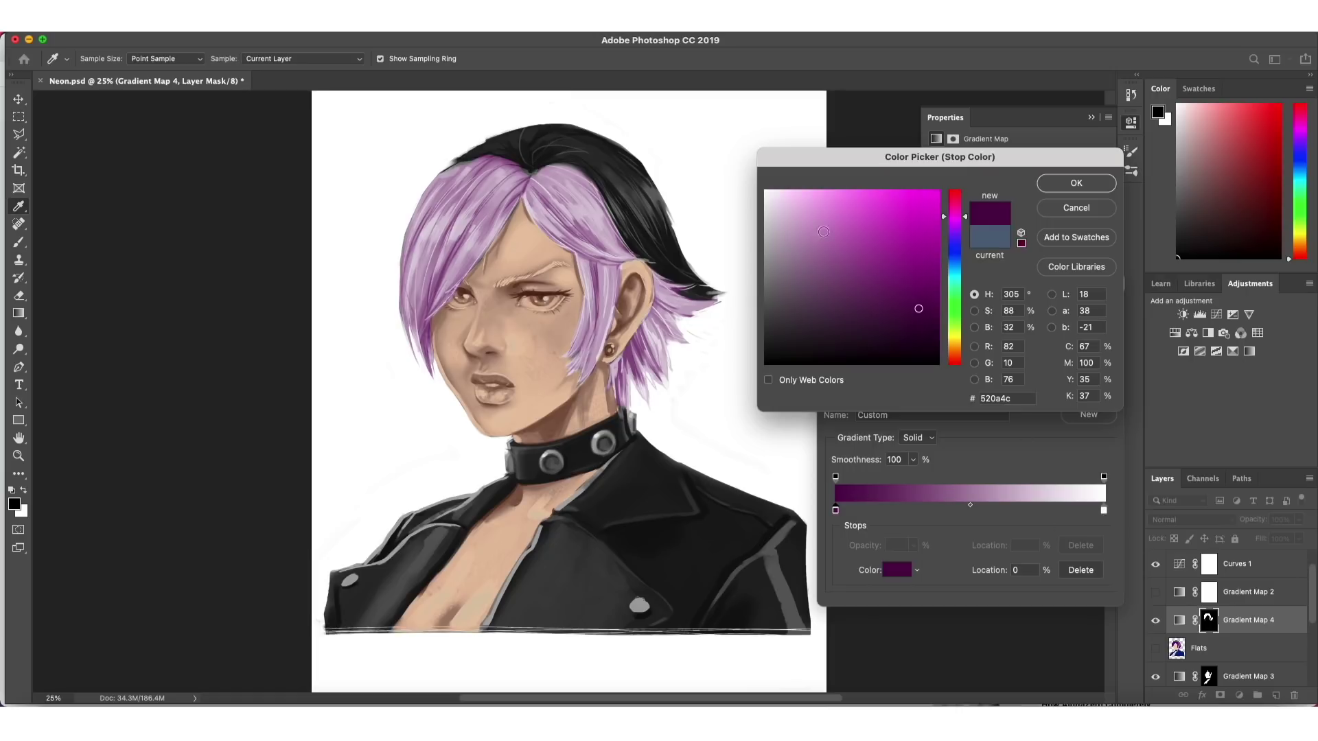
{"action": "key", "text": "Return"}
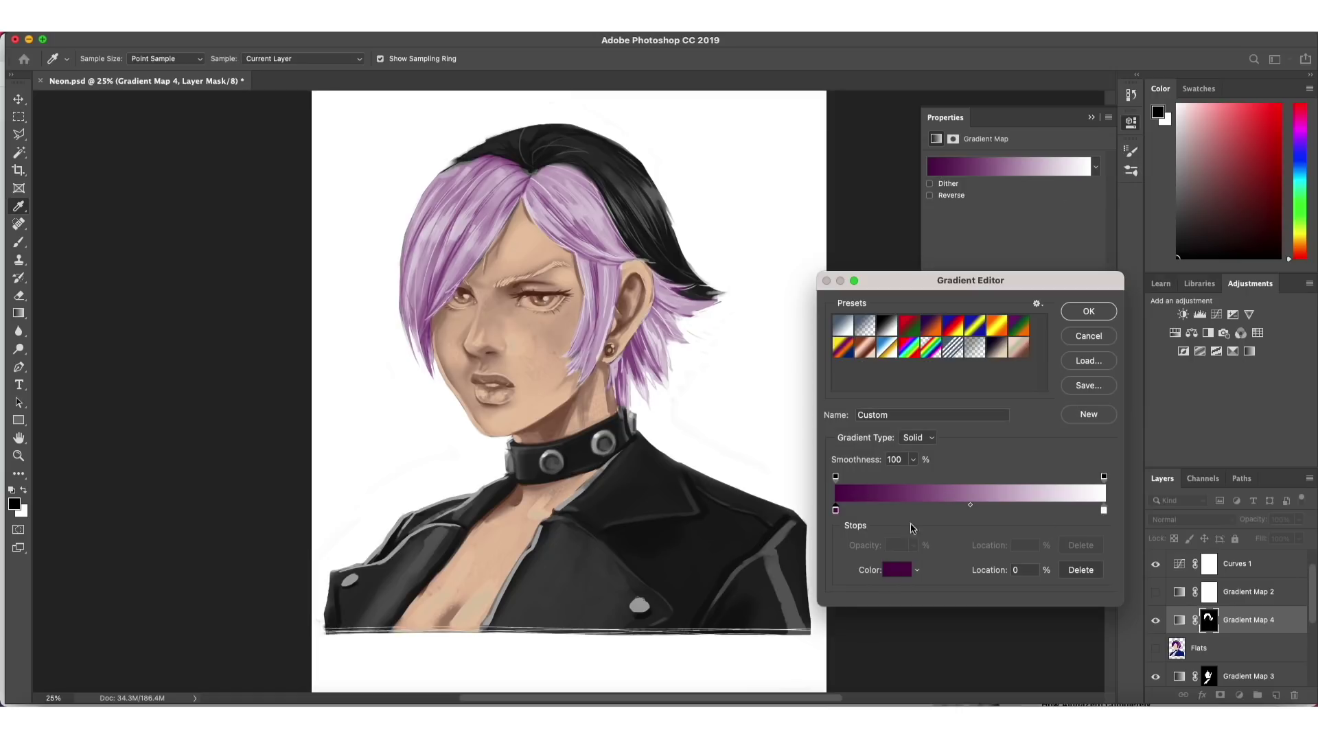
- Set the light stop of the hair's gradient map to a light pink
{"action": "left_click", "coordinate": [1104, 511]}
{"action": "left_click", "coordinate": [897, 570]}
{"action": "left_click_drag", "start_coordinate": [962, 208], "coordinate": [960, 196]}
{"action": "left_click", "coordinate": [797, 199]}
{"action": "left_click_drag", "start_coordinate": [810, 201], "coordinate": [808, 197]}
{"action": "left_click_drag", "start_coordinate": [959, 243], "coordinate": [959, 214]}
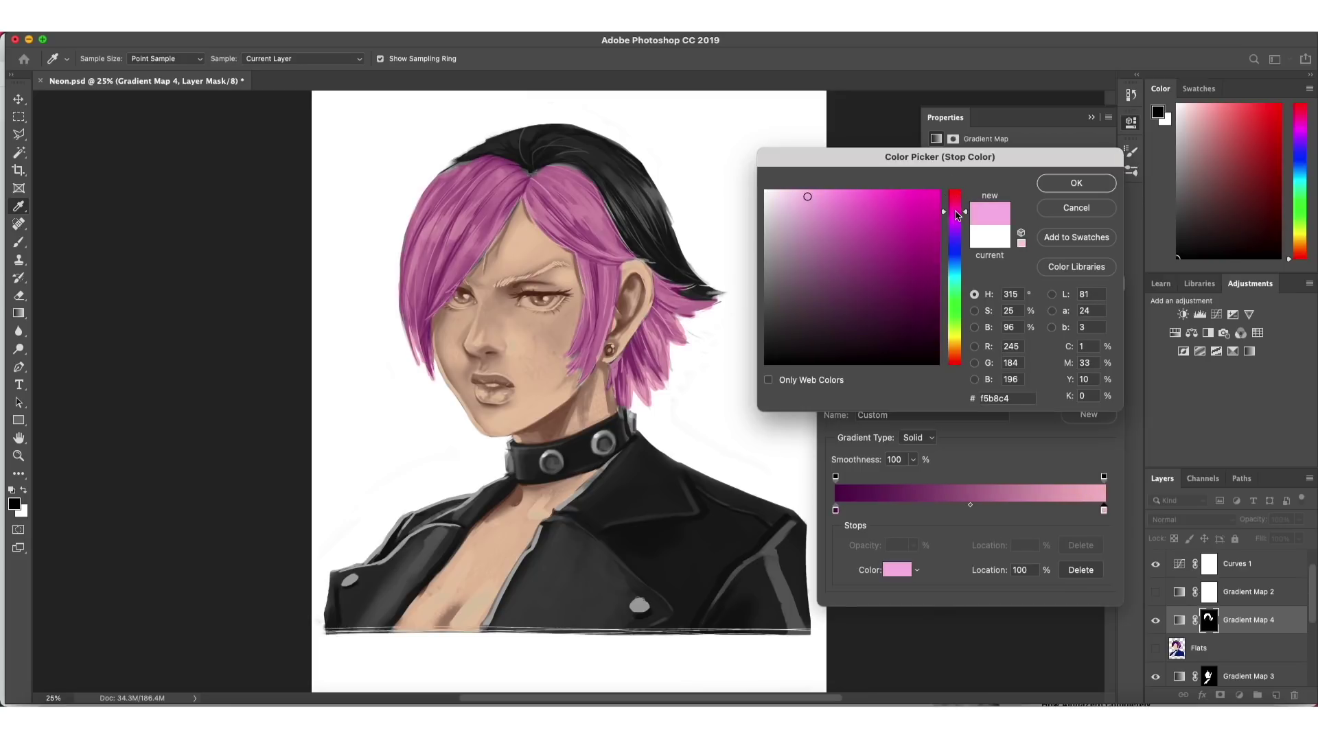
{"action": "left_click_drag", "start_coordinate": [834, 204], "coordinate": [814, 190]}
{"action": "left_click", "coordinate": [806, 190]}
{"action": "left_click", "coordinate": [1074, 186]}
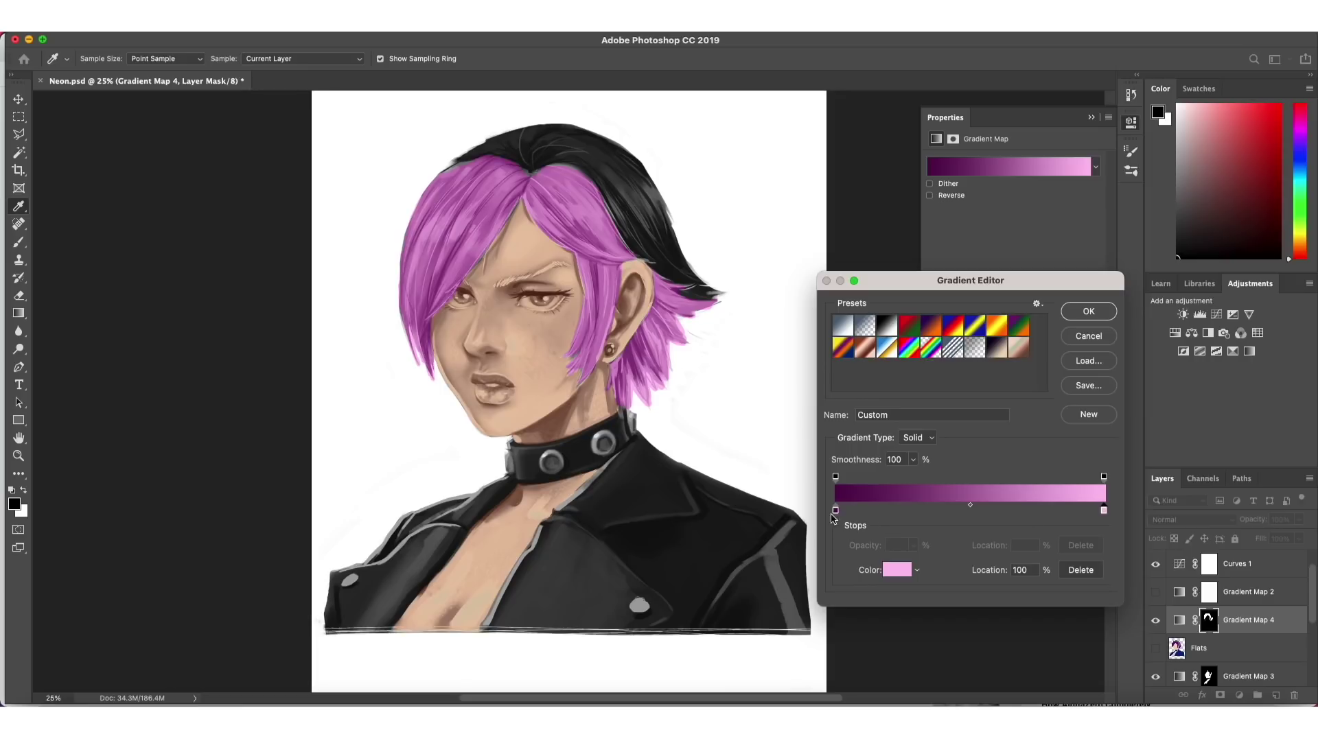
- Add a middle stop at 47% to the hair gradient and colour it a mid-tone magenta pink
{"action": "left_click", "coordinate": [961, 511]}
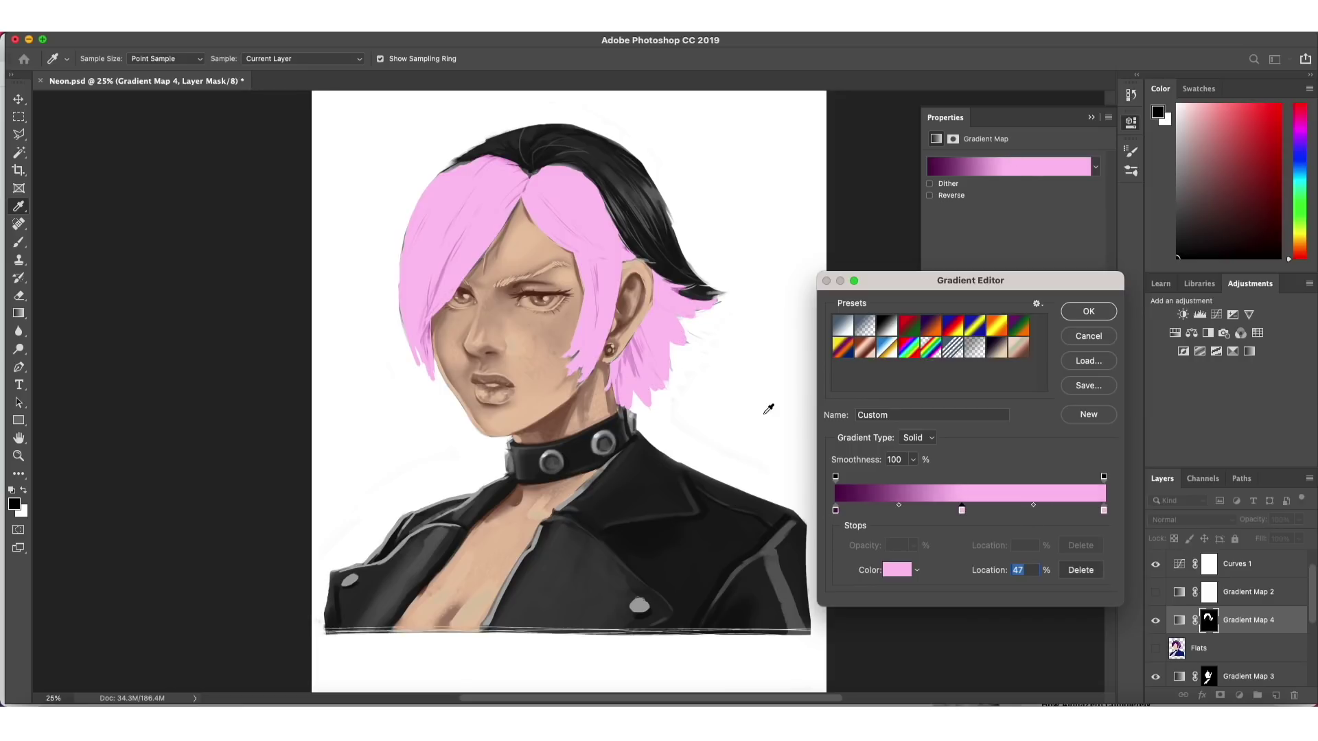
{"action": "double_click", "coordinate": [962, 511]}
{"action": "left_click", "coordinate": [853, 266]}
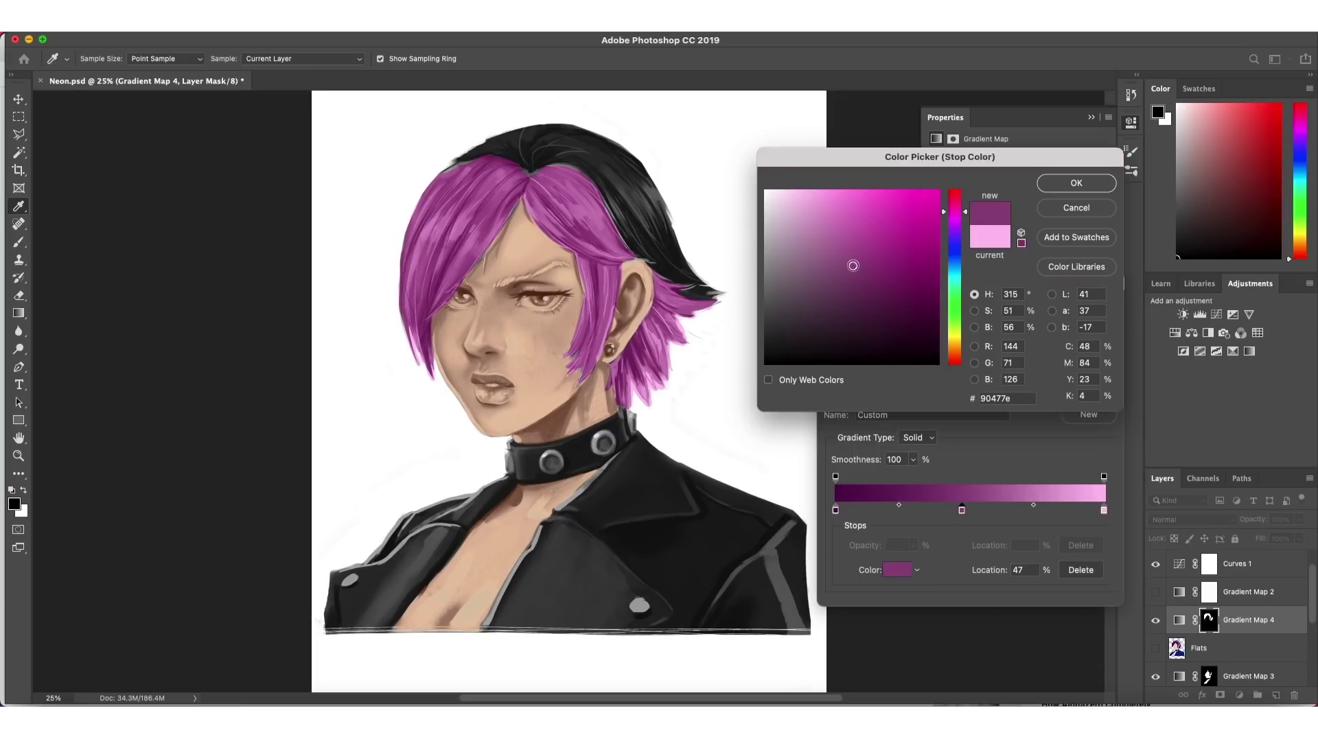
{"action": "left_click", "coordinate": [959, 351]}
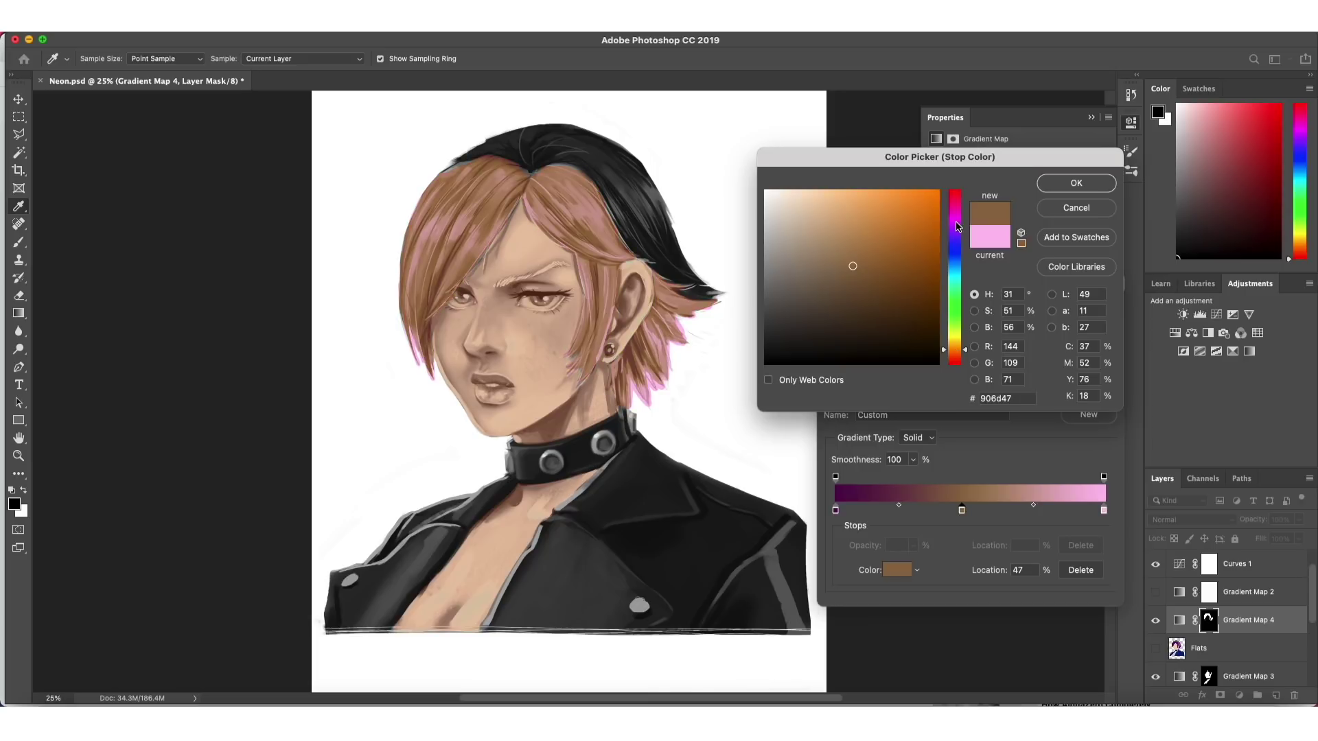
{"action": "left_click_drag", "start_coordinate": [957, 227], "coordinate": [957, 207]}
{"action": "mouse_move", "coordinate": [850, 246]}
{"action": "left_mouse_down"}
{"action": "mouse_move", "coordinate": [841, 229]}
{"action": "mouse_move", "coordinate": [837, 249]}
{"action": "mouse_move", "coordinate": [829, 237]}
{"action": "mouse_move", "coordinate": [840, 220]}
{"action": "mouse_move", "coordinate": [845, 232]}
{"action": "mouse_move", "coordinate": [838, 220]}
{"action": "mouse_move", "coordinate": [820, 256]}
{"action": "mouse_move", "coordinate": [836, 221]}
{"action": "left_mouse_up"}
{"action": "left_click", "coordinate": [1075, 184]}
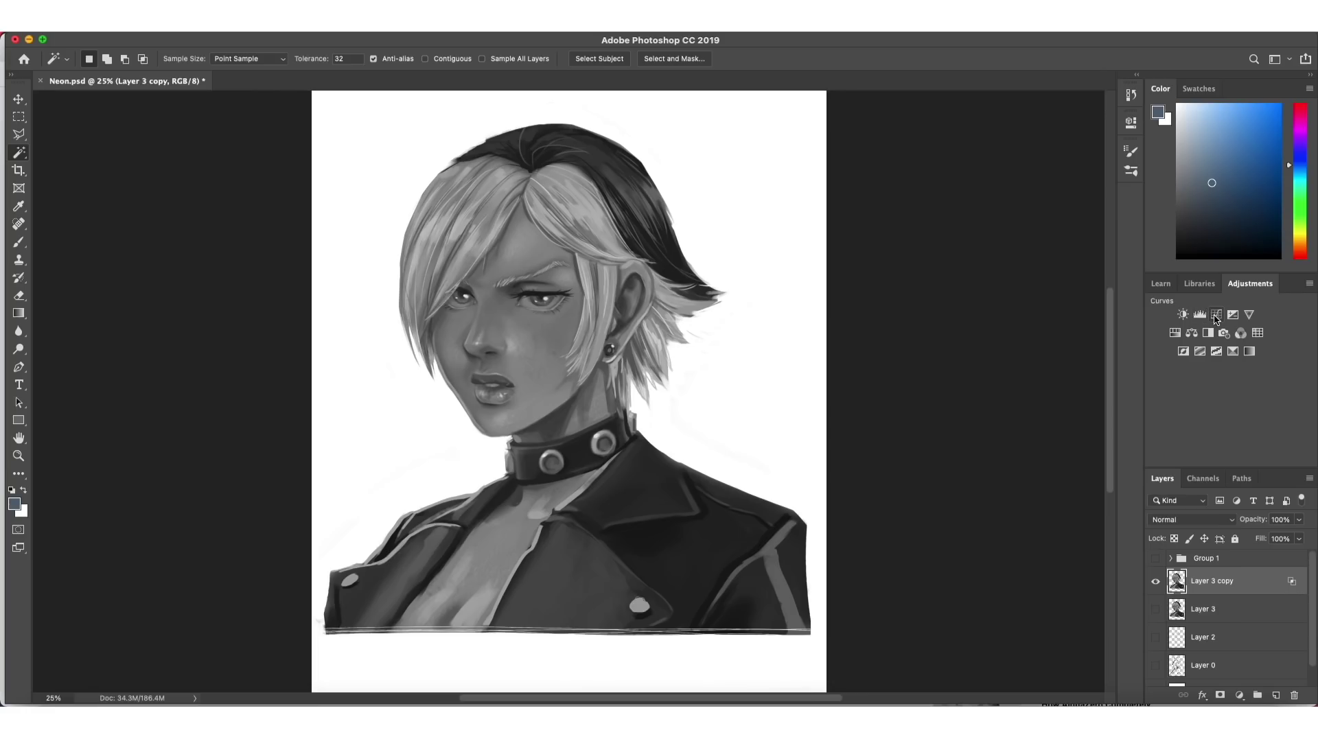
- Add a Curves adjustment above Layer 3 copy and shape a gentle S-curve that darkens the shadows and brightens the highlights
{"action": "left_click", "coordinate": [1216, 315]}
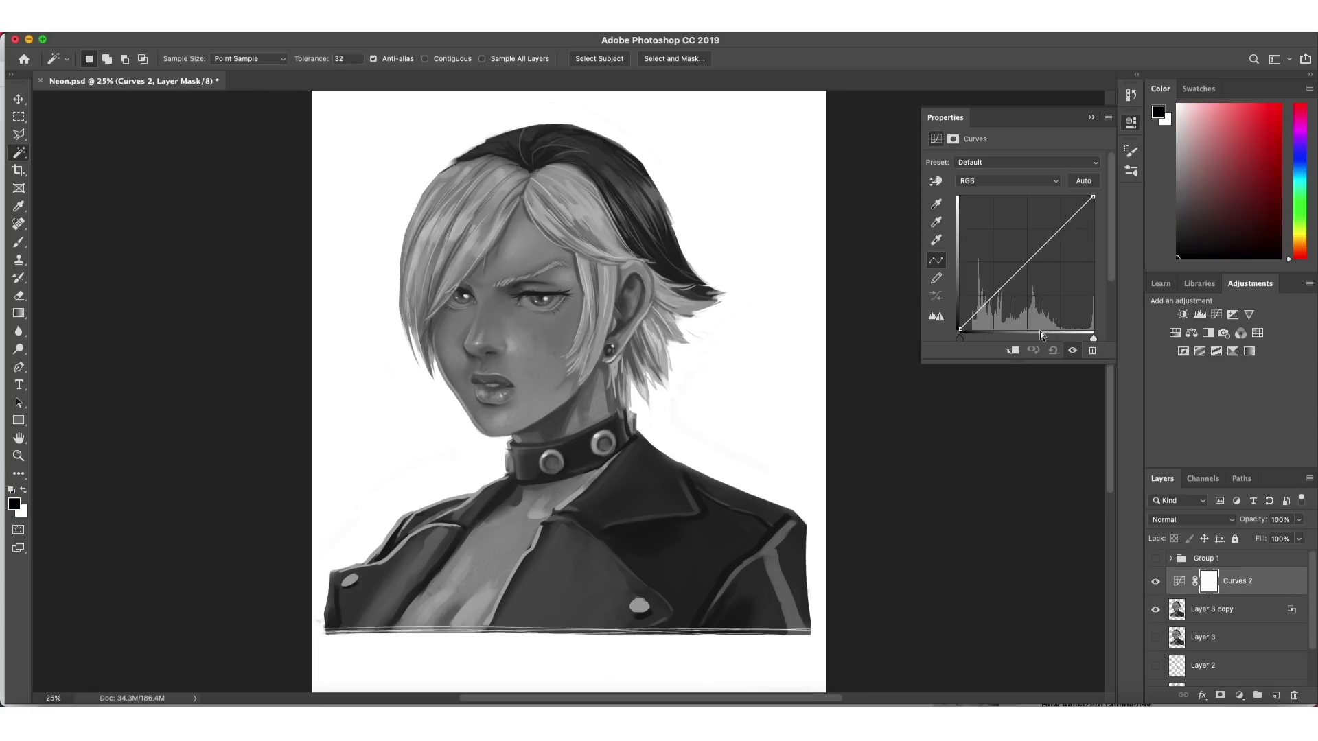
{"action": "left_click_drag", "start_coordinate": [1002, 291], "coordinate": [1003, 293]}
{"action": "left_click_drag", "start_coordinate": [1043, 244], "coordinate": [1044, 236]}
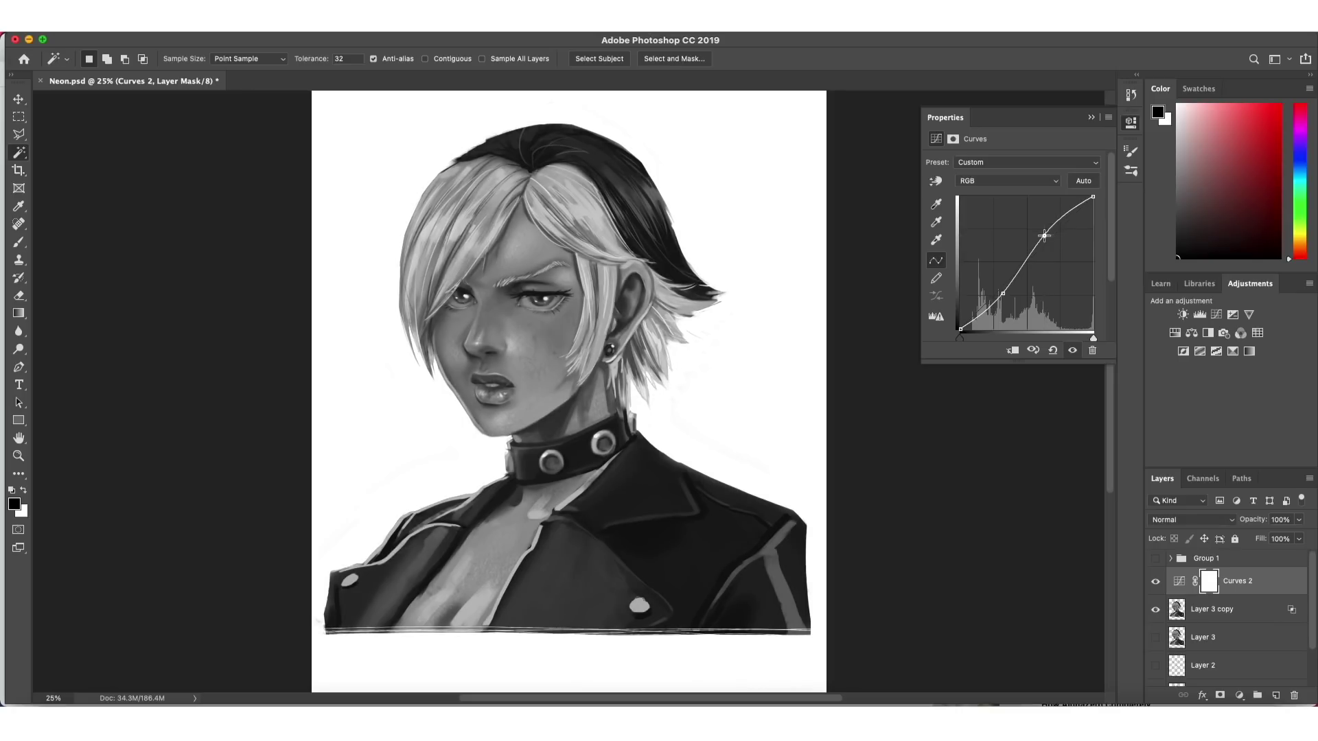
{"action": "left_click", "coordinate": [1091, 119]}
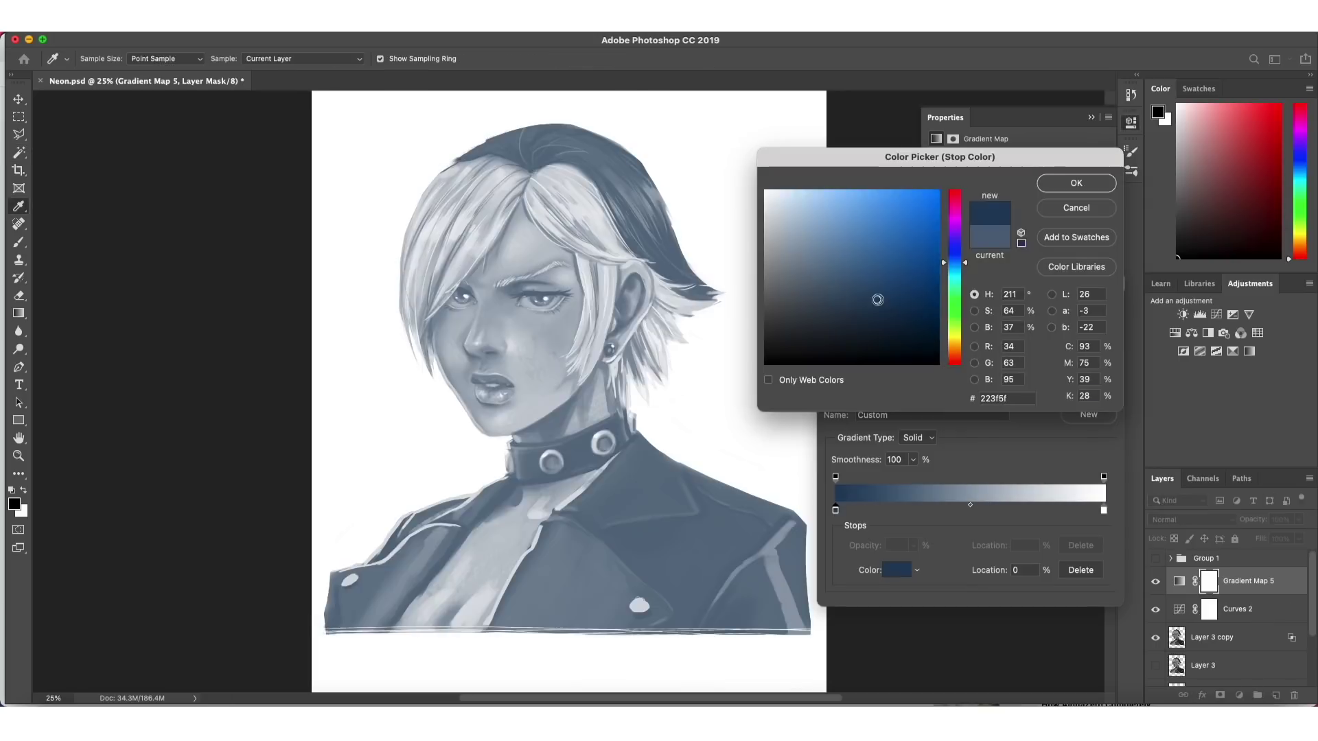
- Set the dark stop of a new Gradient Map above the Curves adjustment to a very dark purple
{"action": "left_click_drag", "start_coordinate": [876, 297], "coordinate": [924, 338]}
{"action": "left_click", "coordinate": [959, 236]}
{"action": "left_click", "coordinate": [1049, 183]}
- Set the light stop of the new gradient map to a pale cream and accept the gradient
{"action": "left_click", "coordinate": [1104, 511]}
{"action": "left_click", "coordinate": [893, 575]}
{"action": "left_click", "coordinate": [777, 197]}
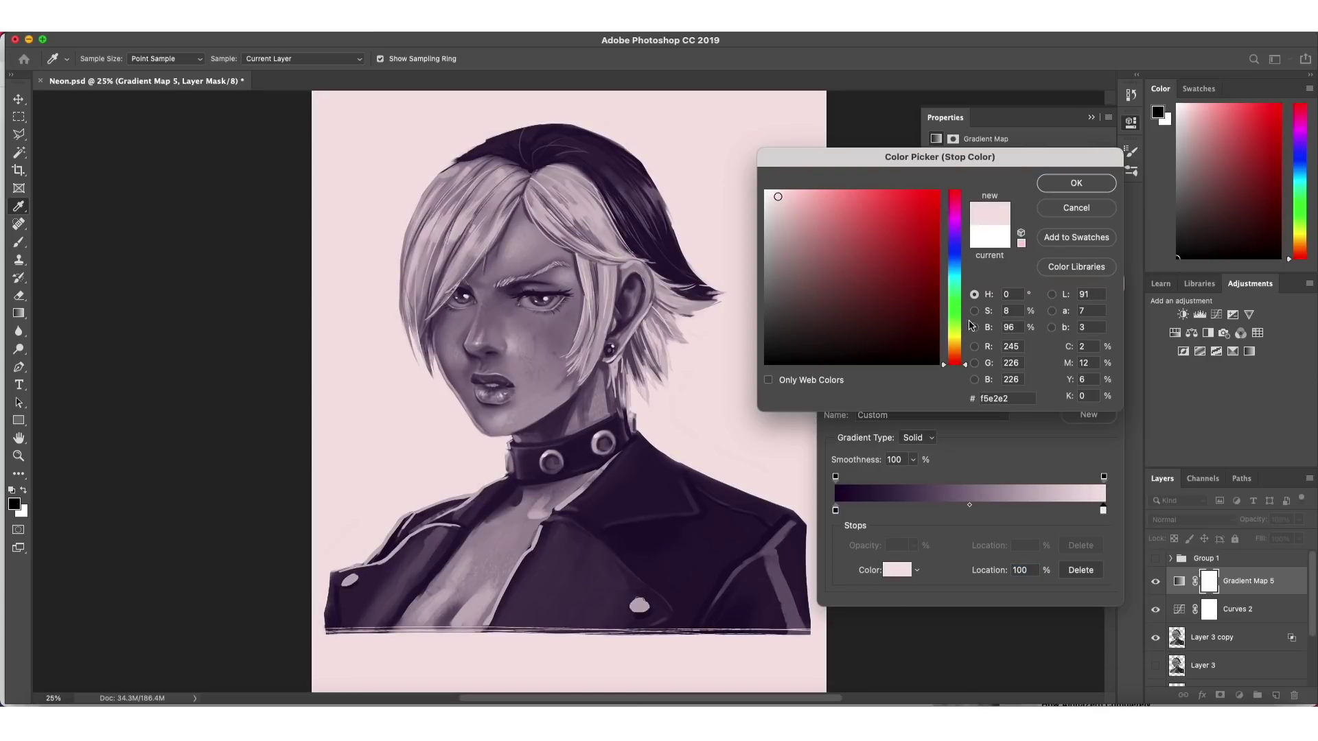
{"action": "left_click_drag", "start_coordinate": [956, 361], "coordinate": [961, 344]}
{"action": "left_click", "coordinate": [1061, 185]}
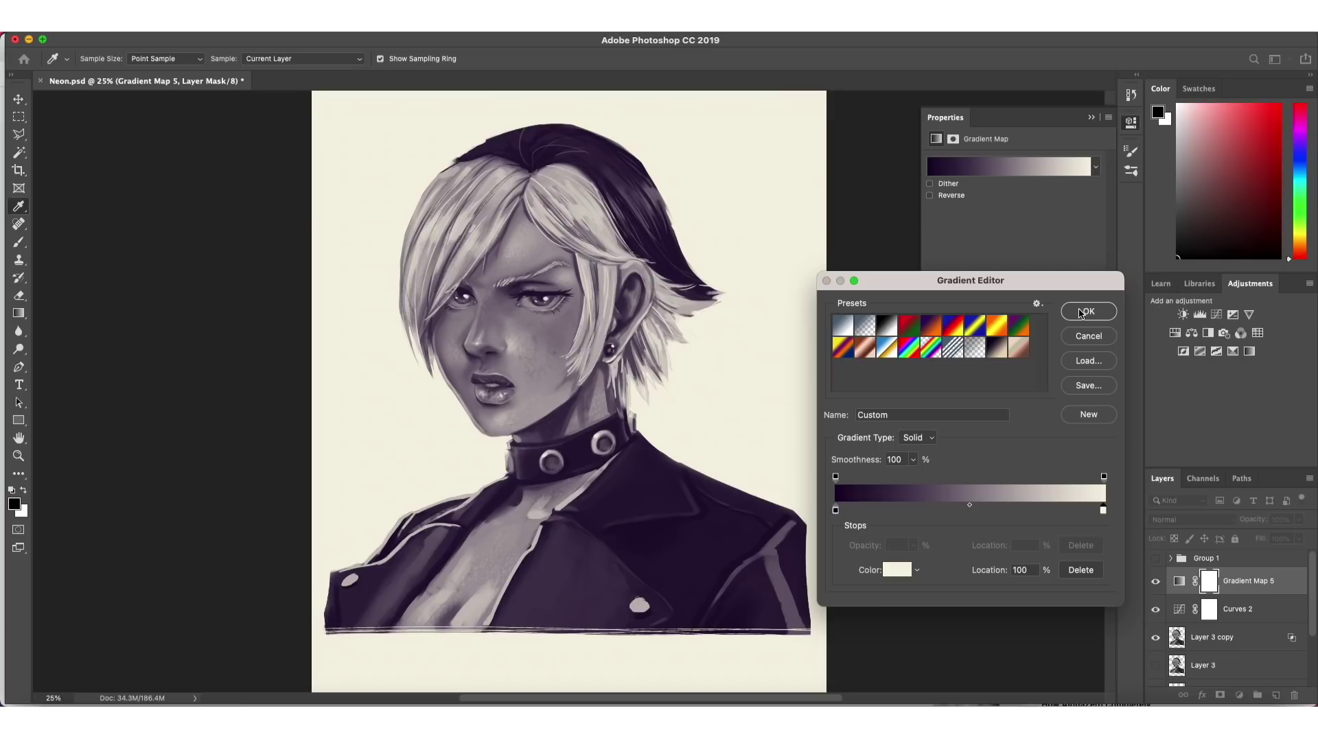
{"action": "left_click", "coordinate": [1106, 317]}
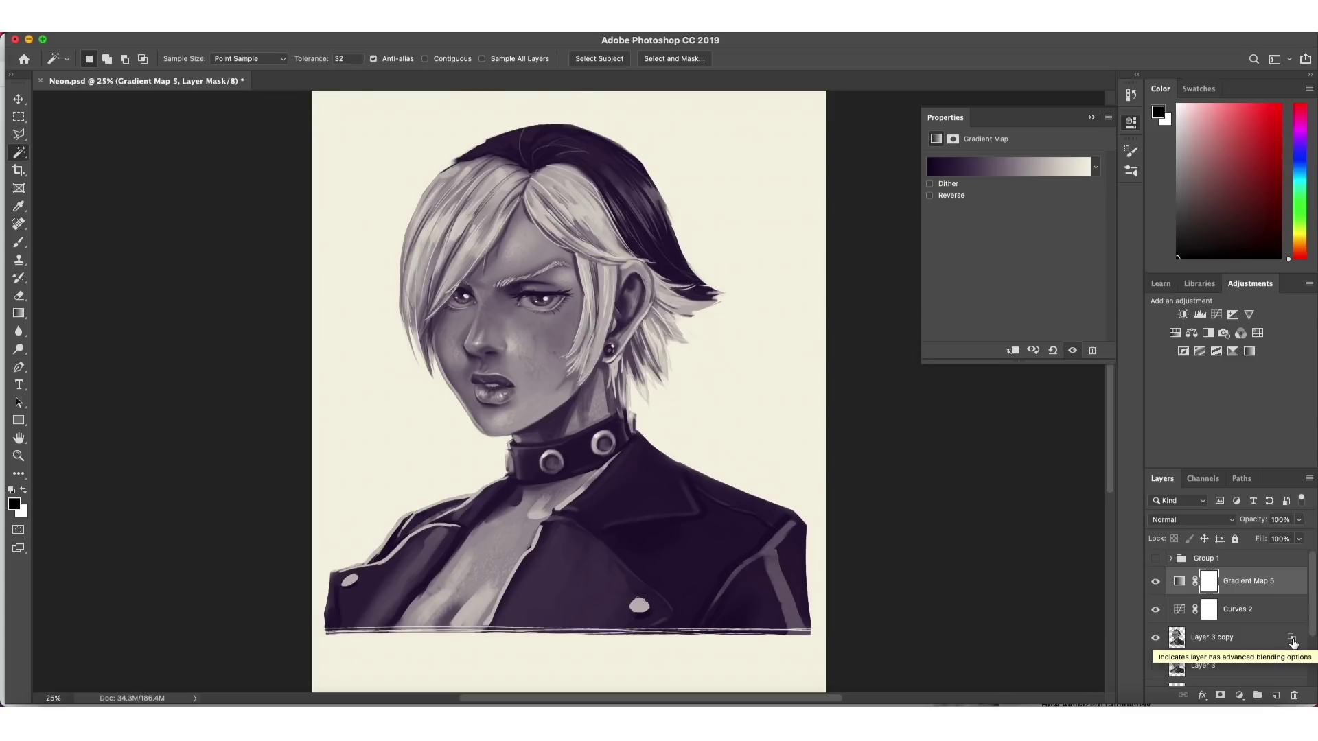
- Clip the Curves and Gradient Map adjustments to Layer 3 copy, and add a new layer above them in Color blend mode
{"action": "left_click_drag", "start_coordinate": [1178, 563], "coordinate": [1244, 597]}
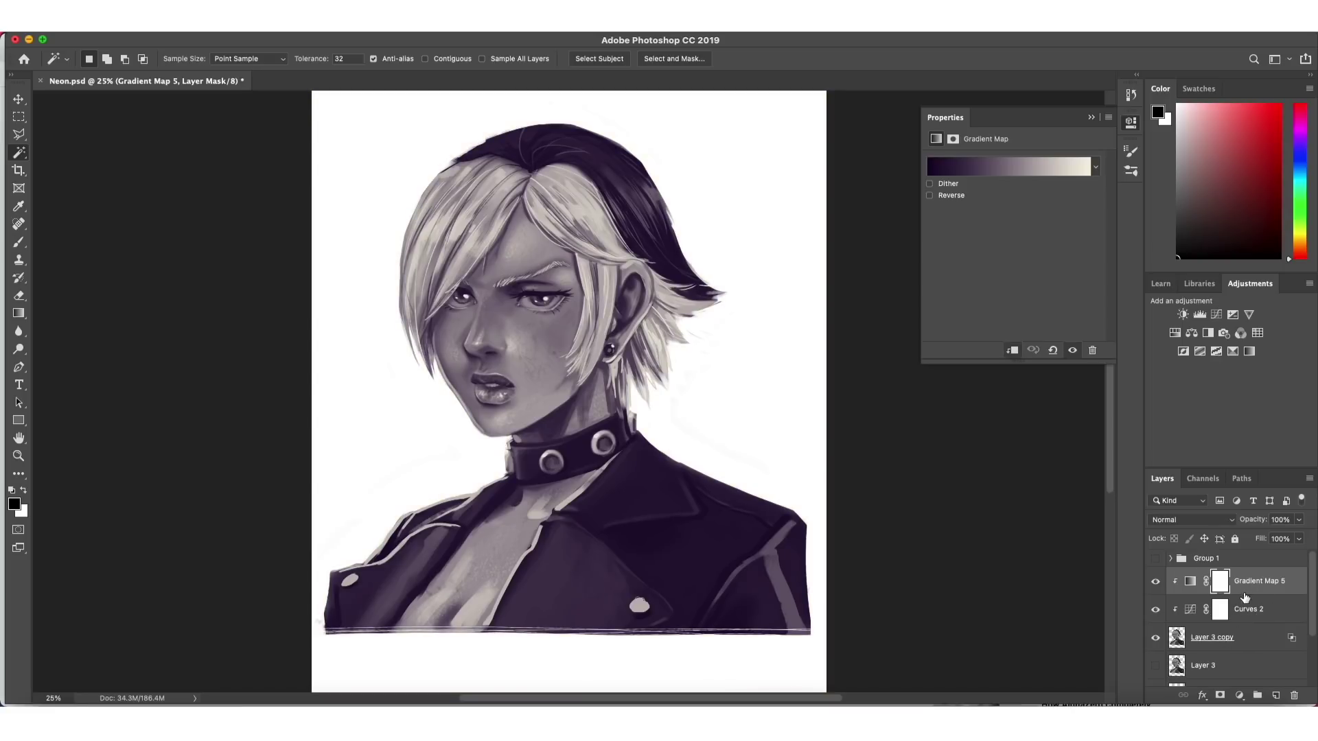
{"action": "left_click", "coordinate": [1275, 695]}
{"action": "left_click", "coordinate": [1190, 520]}
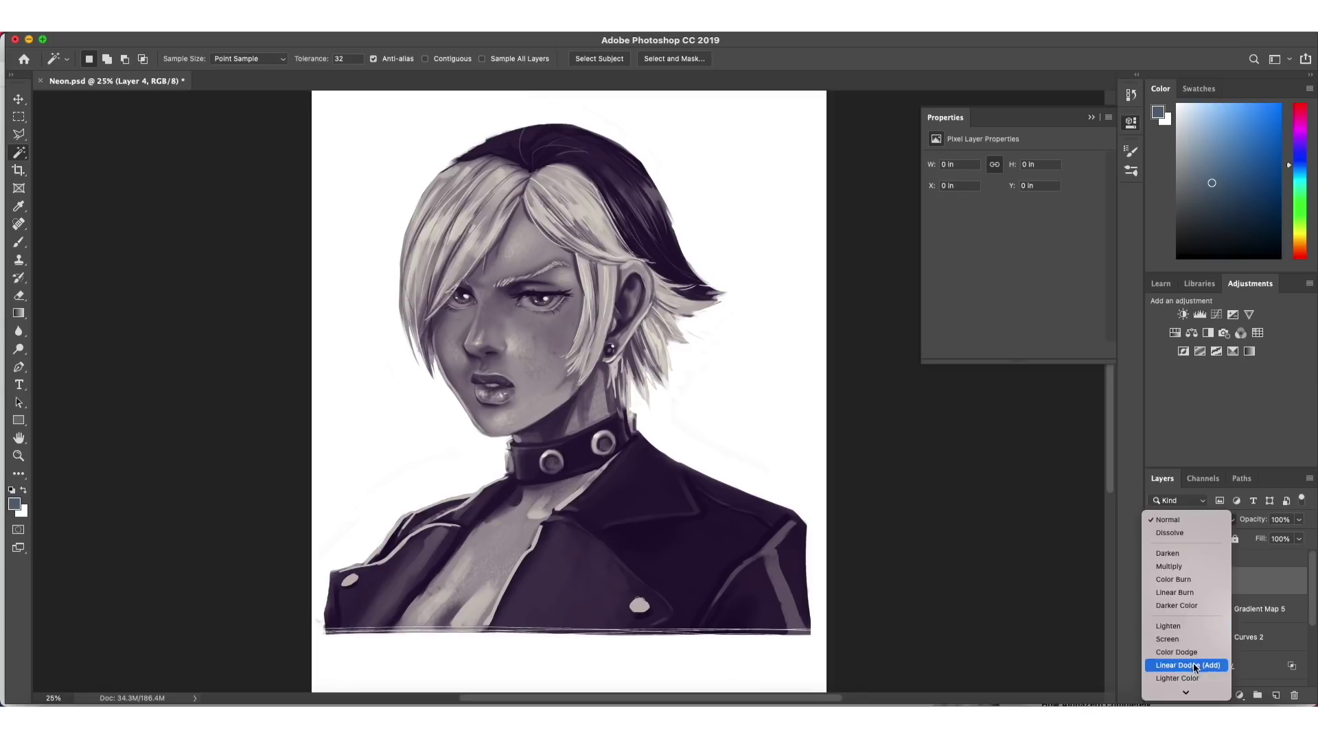
{"action": "scroll", "coordinate": [1190, 667], "scroll_direction": "down", "scroll_amount": 10}
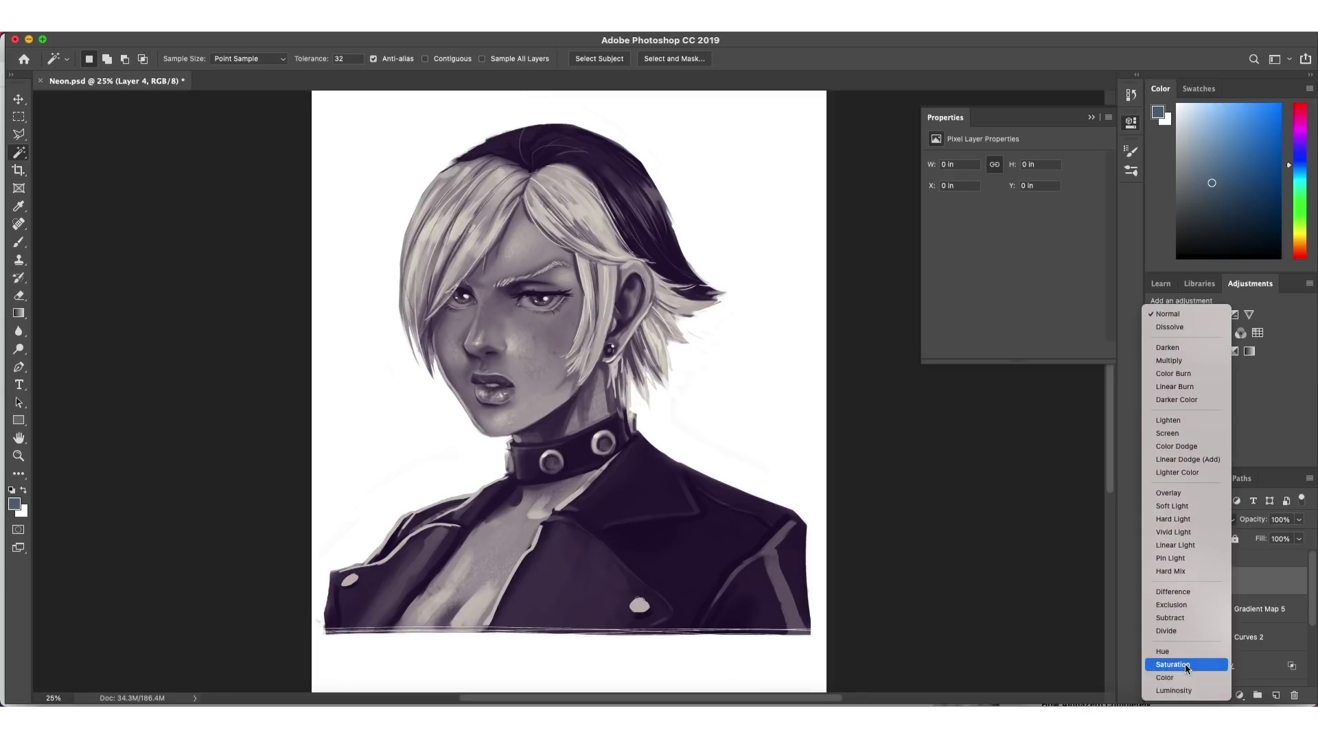
{"action": "left_click", "coordinate": [1164, 678]}
- Paint the skin warm tan, the hair light purple, the eyes violet, and the jacket and choker dark blue on the Color layer
{"action": "key", "text": "b"}
{"action": "mouse_move", "coordinate": [505, 316]}
{"action": "left_mouse_down"}
{"action": "mouse_move", "coordinate": [539, 361]}
{"action": "mouse_move", "coordinate": [432, 277]}
{"action": "left_mouse_up"}
{"action": "scroll", "coordinate": [531, 371], "scroll_direction": "up", "scroll_amount": 2}
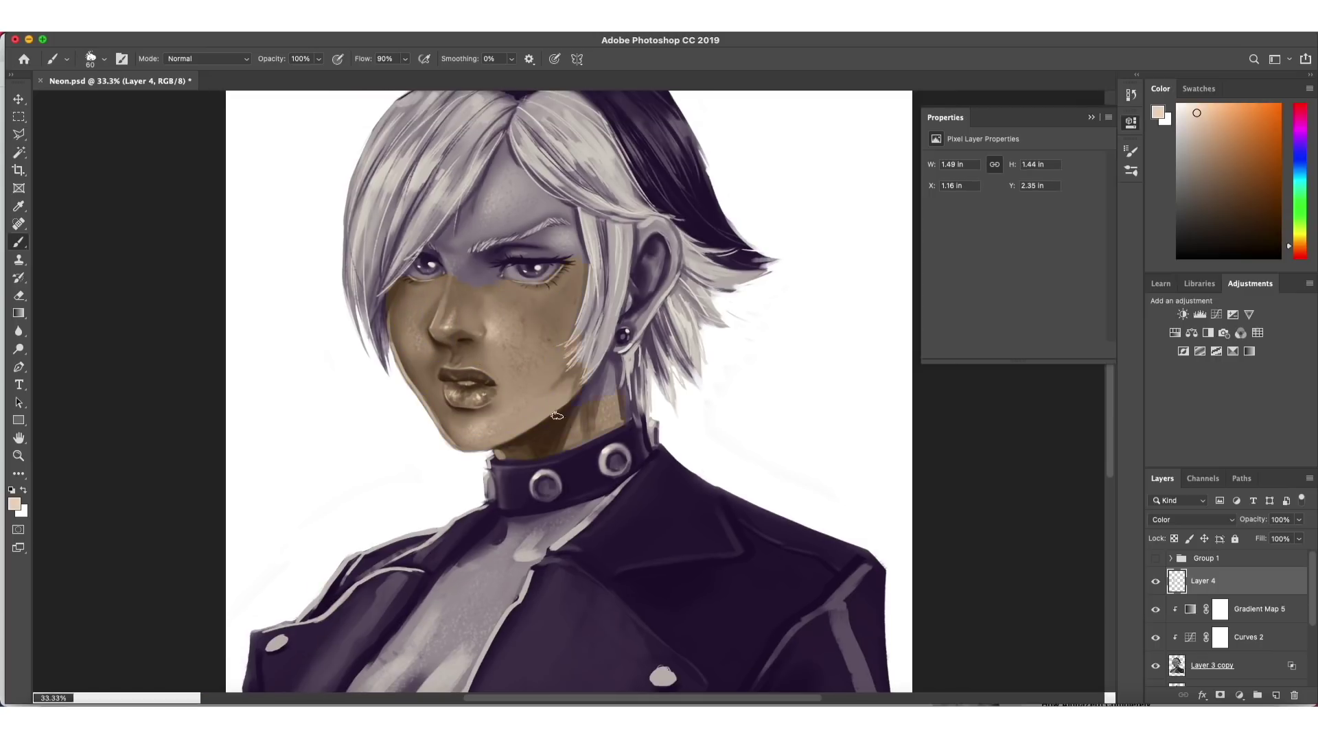
{"action": "left_click", "coordinate": [1298, 241]}
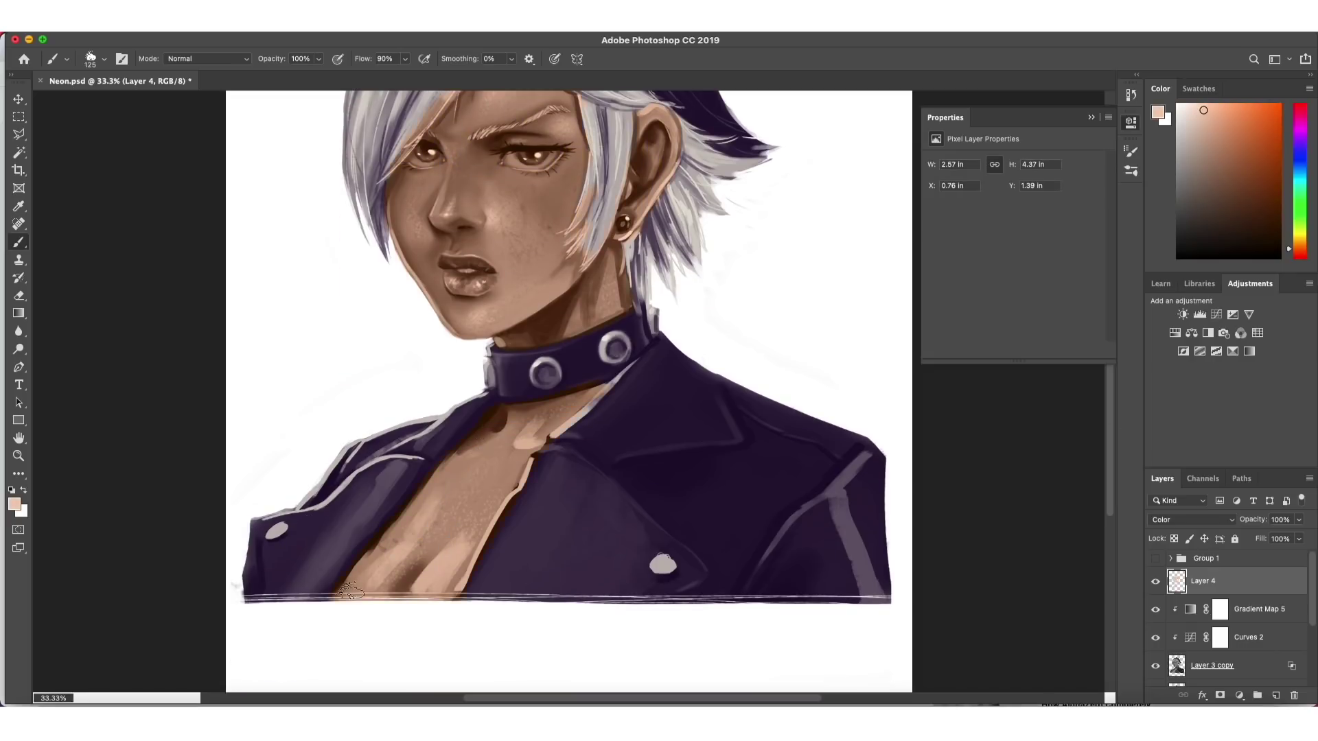
{"action": "key", "text": "shift+0"}
{"action": "mouse_move", "coordinate": [822, 463]}
{"action": "left_mouse_down"}
{"action": "mouse_move", "coordinate": [623, 571]}
{"action": "mouse_move", "coordinate": [328, 569]}
{"action": "mouse_move", "coordinate": [376, 486]}
{"action": "mouse_move", "coordinate": [317, 485]}
{"action": "mouse_move", "coordinate": [342, 603]}
{"action": "mouse_move", "coordinate": [610, 366]}
{"action": "left_mouse_up"}
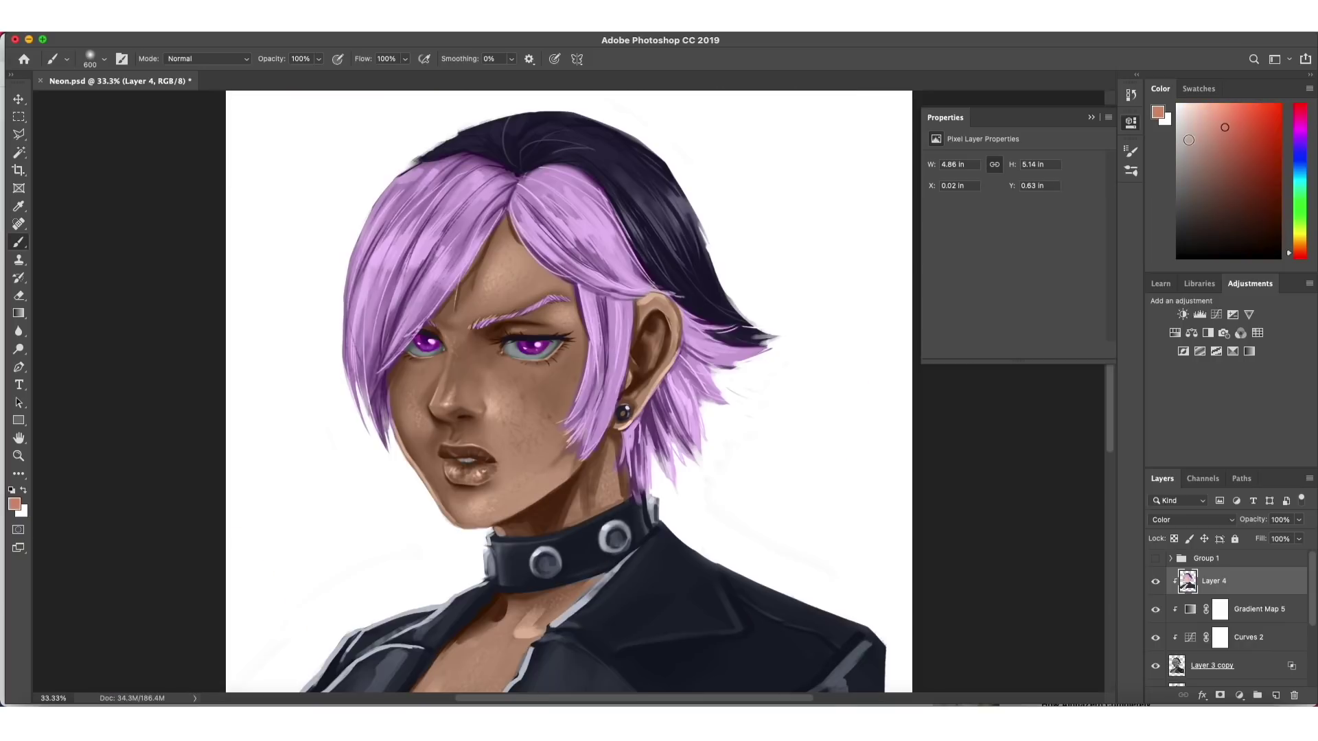
- Tint the nose and cheeks reddish pink with a soft 300 px brush, blending the edges with sampled skin tone
{"action": "mouse_move", "coordinate": [407, 405]}
{"action": "left_mouse_down"}
{"action": "mouse_move", "coordinate": [520, 465]}
{"action": "mouse_move", "coordinate": [547, 265]}
{"action": "mouse_move", "coordinate": [473, 423]}
{"action": "mouse_move", "coordinate": [446, 355]}
{"action": "mouse_move", "coordinate": [520, 267]}
{"action": "mouse_move", "coordinate": [551, 266]}
{"action": "mouse_move", "coordinate": [519, 436]}
{"action": "mouse_move", "coordinate": [505, 424]}
{"action": "mouse_move", "coordinate": [528, 428]}
{"action": "mouse_move", "coordinate": [529, 469]}
{"action": "left_mouse_up"}
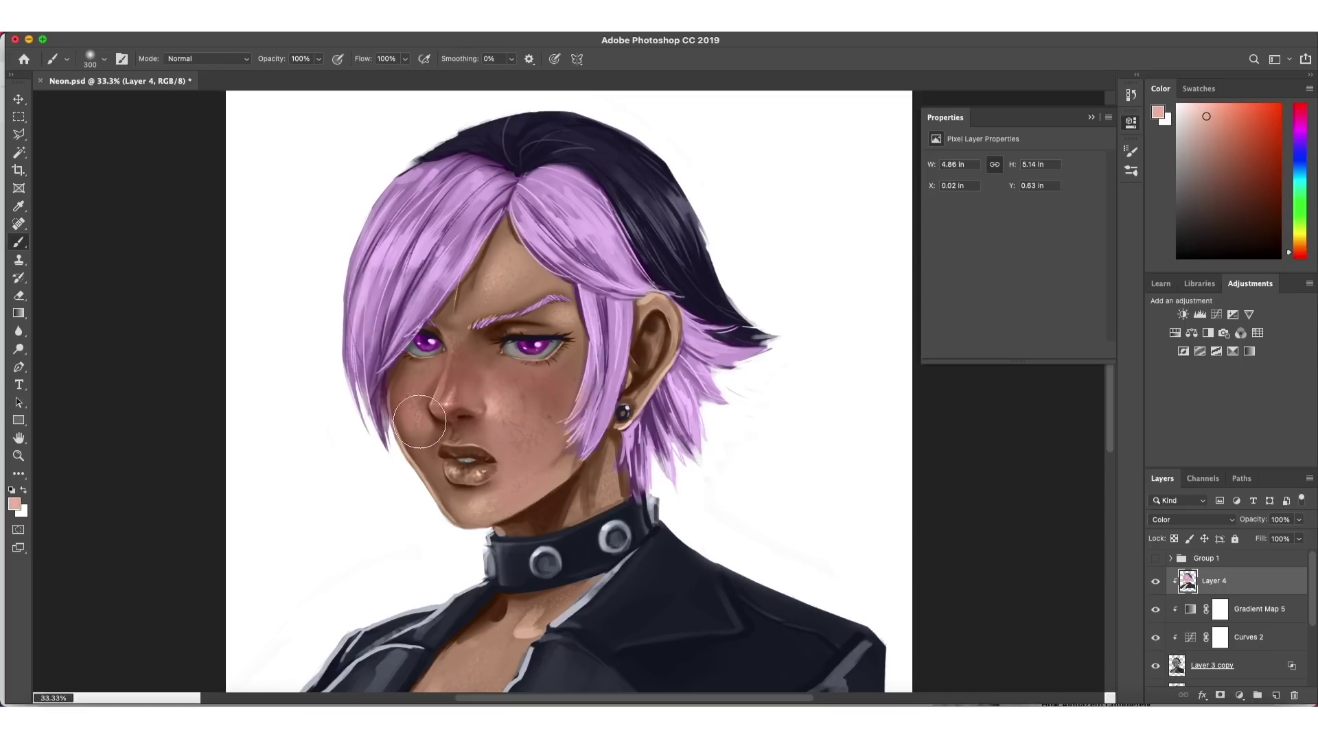
{"action": "left_click", "coordinate": [509, 490], "text": "alt"}
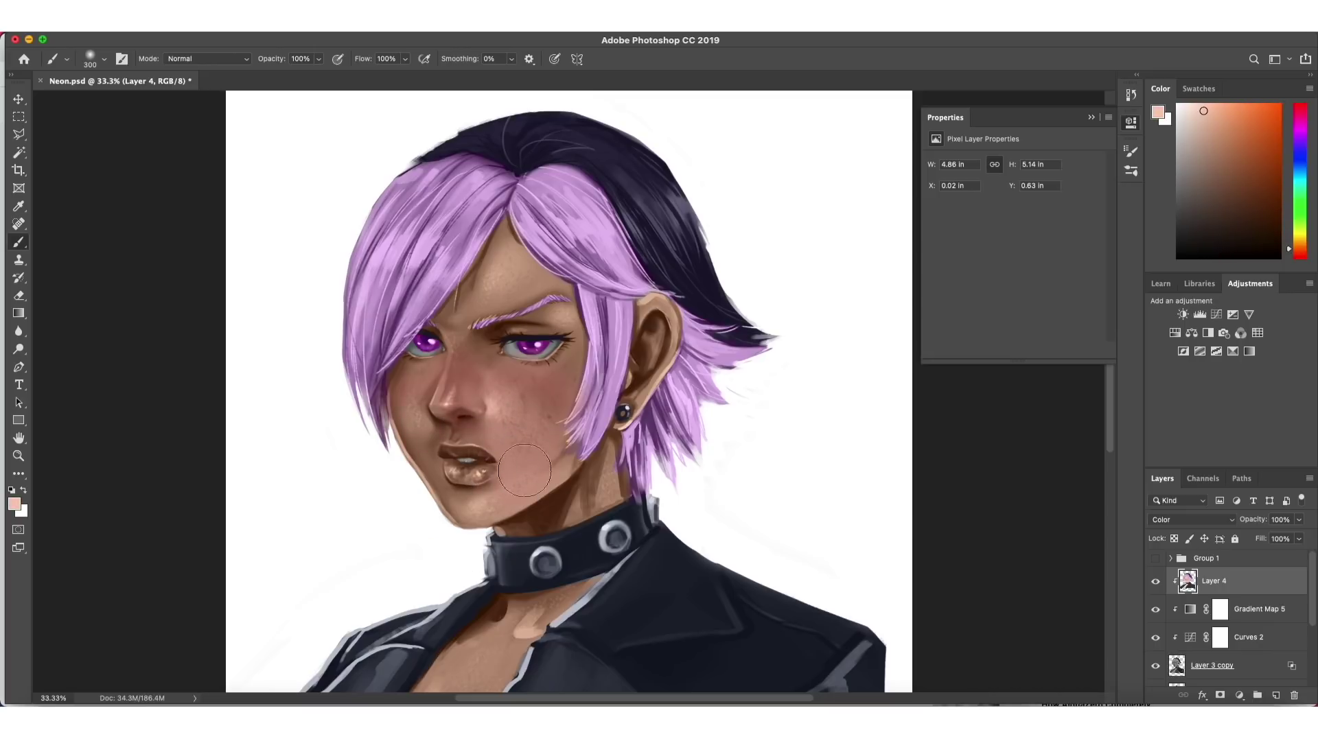
{"action": "mouse_move", "coordinate": [481, 419]}
{"action": "left_mouse_down"}
{"action": "mouse_move", "coordinate": [530, 450]}
{"action": "mouse_move", "coordinate": [577, 412]}
{"action": "left_mouse_up"}
{"action": "left_click_drag", "start_coordinate": [556, 363], "coordinate": [570, 405]}
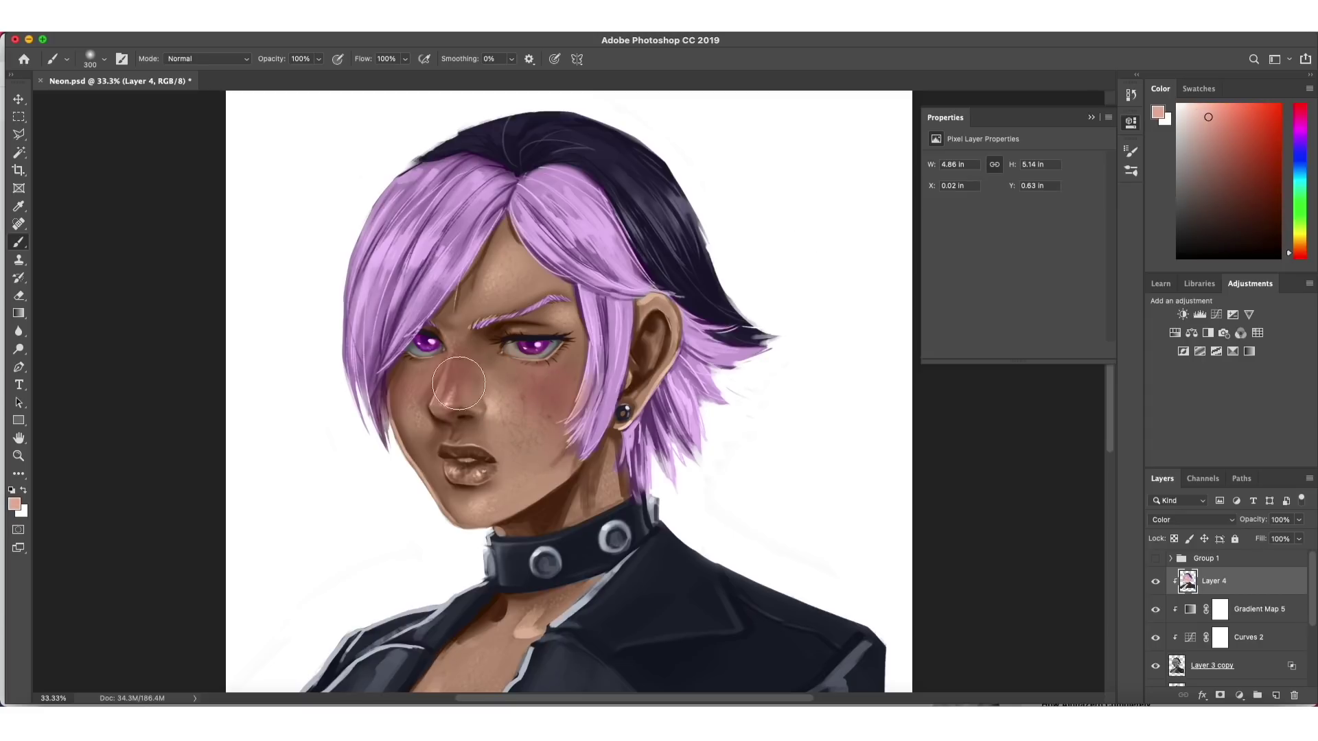
{"action": "left_click_drag", "start_coordinate": [515, 389], "coordinate": [492, 412]}
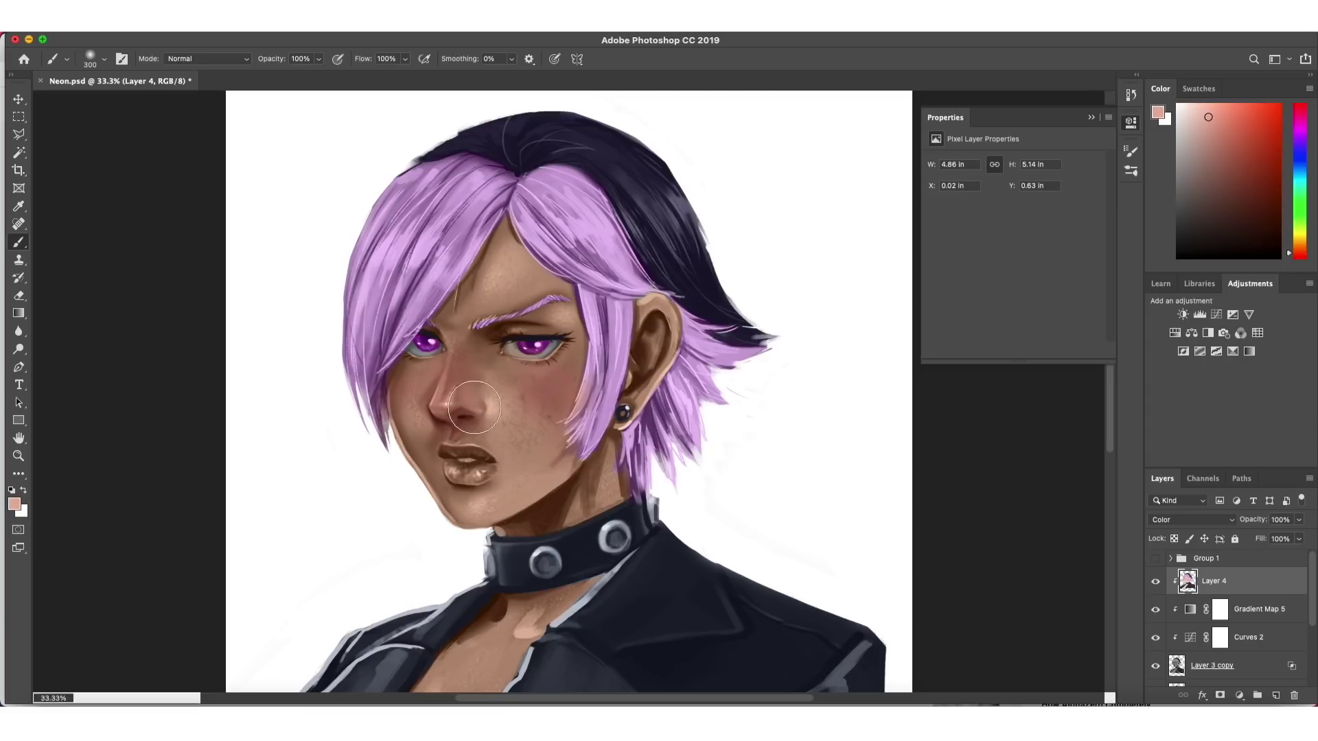
- Paint a lighter pink over the cheeks and forehead, and blend it around the eye with sampled skin tone
{"action": "left_click", "coordinate": [1202, 111]}
{"action": "mouse_move", "coordinate": [460, 382]}
{"action": "left_mouse_down"}
{"action": "mouse_move", "coordinate": [466, 350]}
{"action": "mouse_move", "coordinate": [545, 395]}
{"action": "mouse_move", "coordinate": [584, 377]}
{"action": "left_mouse_up"}
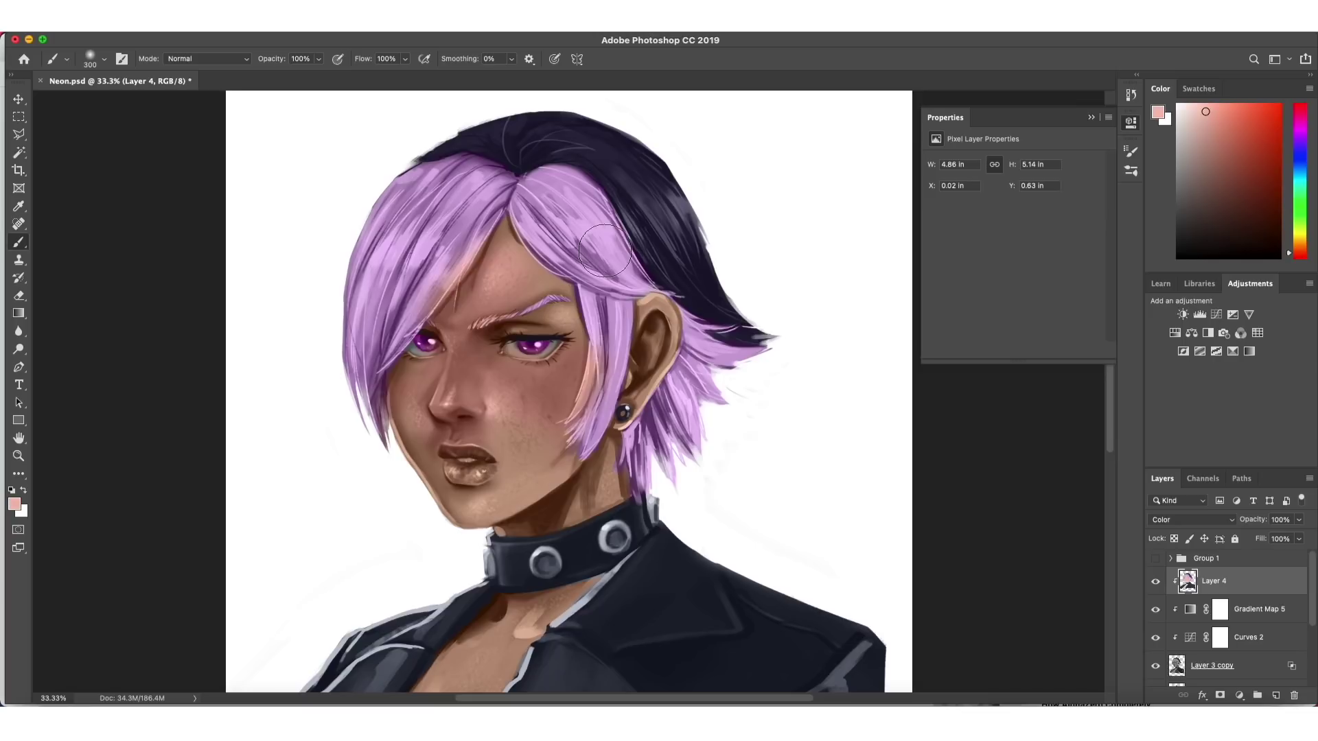
{"action": "left_click", "coordinate": [511, 435], "text": "alt"}
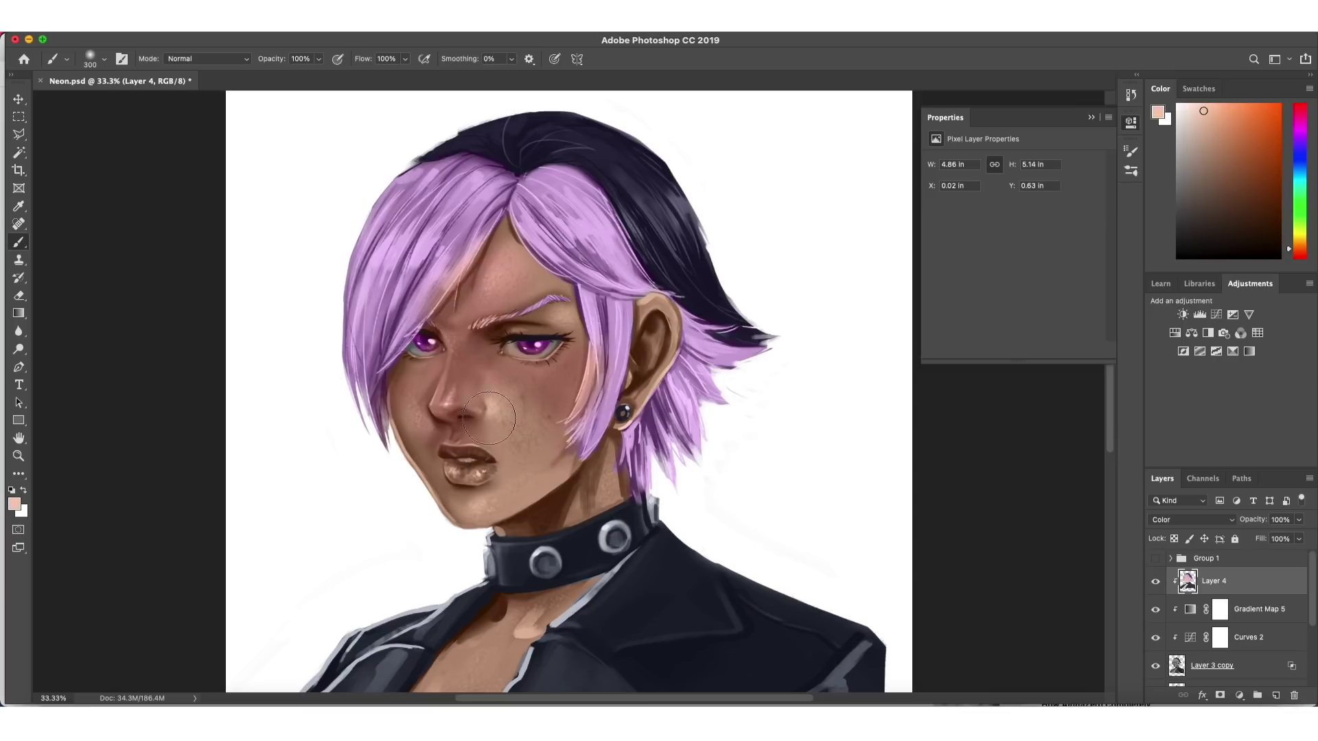
{"action": "left_click_drag", "start_coordinate": [485, 357], "coordinate": [517, 336]}
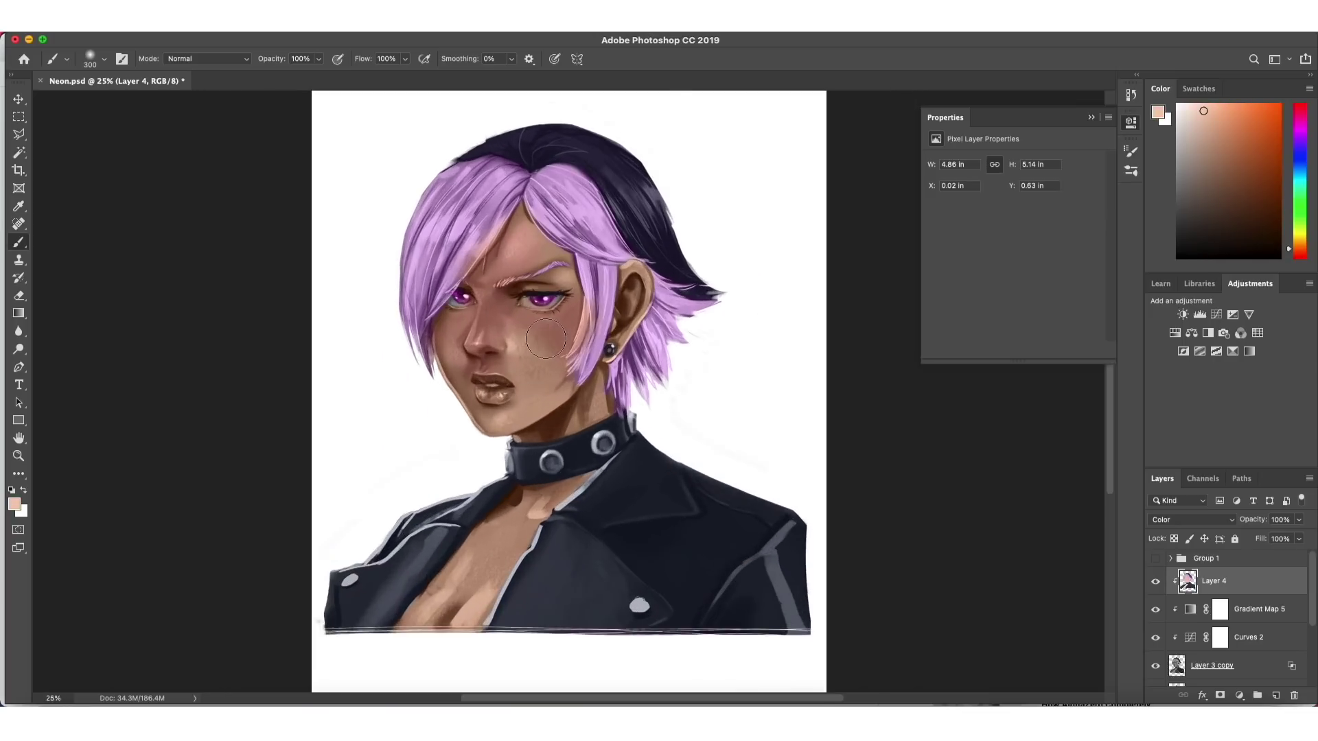
- Reduce the brush to 40 px and paint the upper and lower lips a muted red
{"action": "key", "text": "bracketleft"}
{"action": "key", "text": "bracketleft"}
{"action": "key", "text": "bracketleft"}
{"action": "key", "text": "bracketleft"}
{"action": "key", "text": "bracketleft"}
{"action": "key", "text": "bracketleft"}
{"action": "key", "text": "bracketleft"}
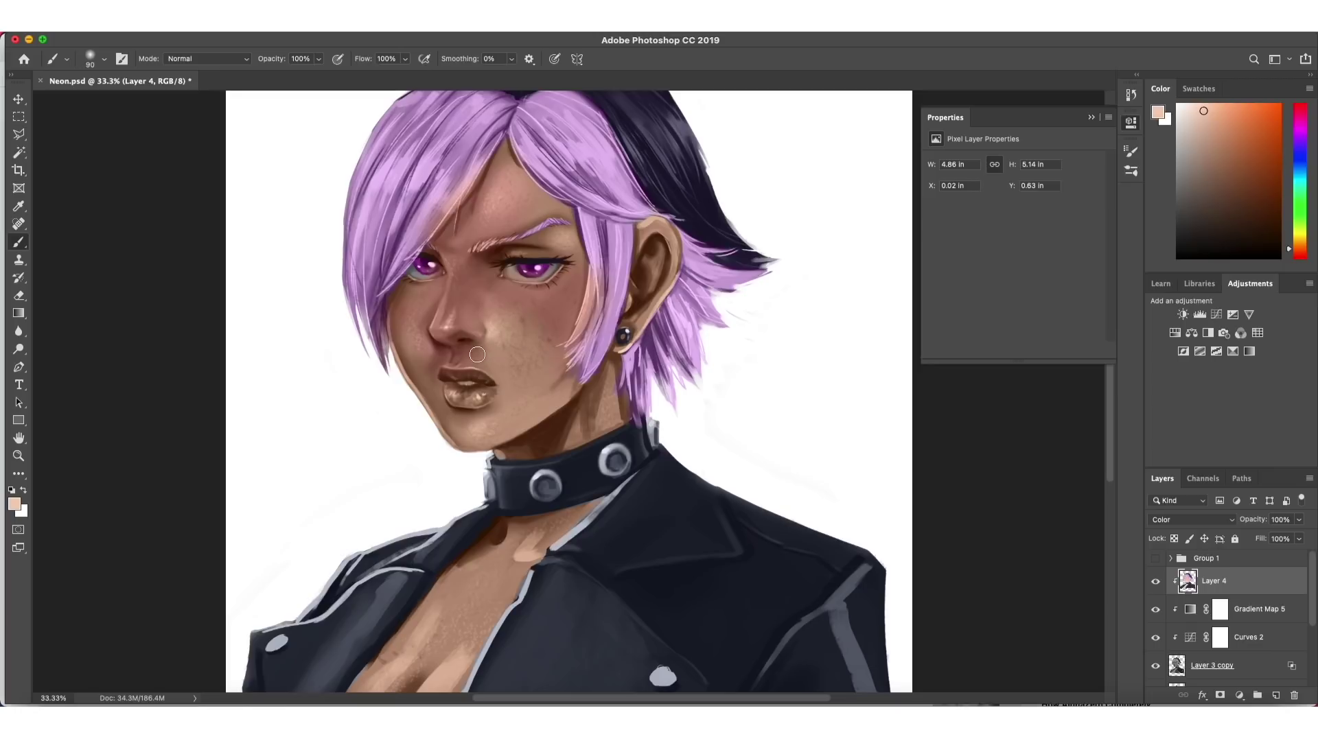
{"action": "left_click", "coordinate": [466, 374], "text": "alt"}
{"action": "key", "text": "super+equal"}
{"action": "key", "text": "bracketleft"}
{"action": "key", "text": "bracketleft"}
{"action": "key", "text": "bracketleft"}
{"action": "key", "text": "bracketleft"}
{"action": "key", "text": "bracketleft"}
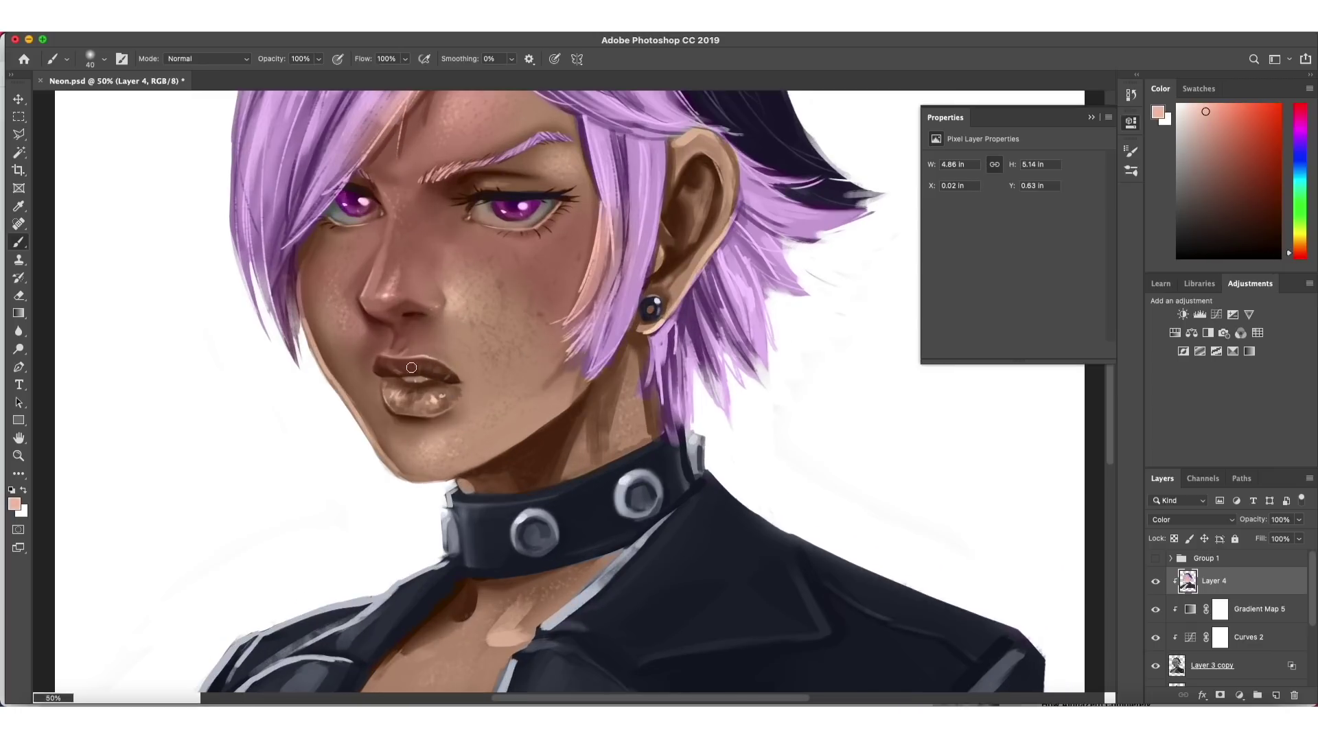
{"action": "left_click", "coordinate": [473, 354], "text": "alt"}
{"action": "mouse_move", "coordinate": [449, 364]}
{"action": "left_mouse_down"}
{"action": "mouse_move", "coordinate": [414, 366]}
{"action": "mouse_move", "coordinate": [465, 387]}
{"action": "left_mouse_up"}
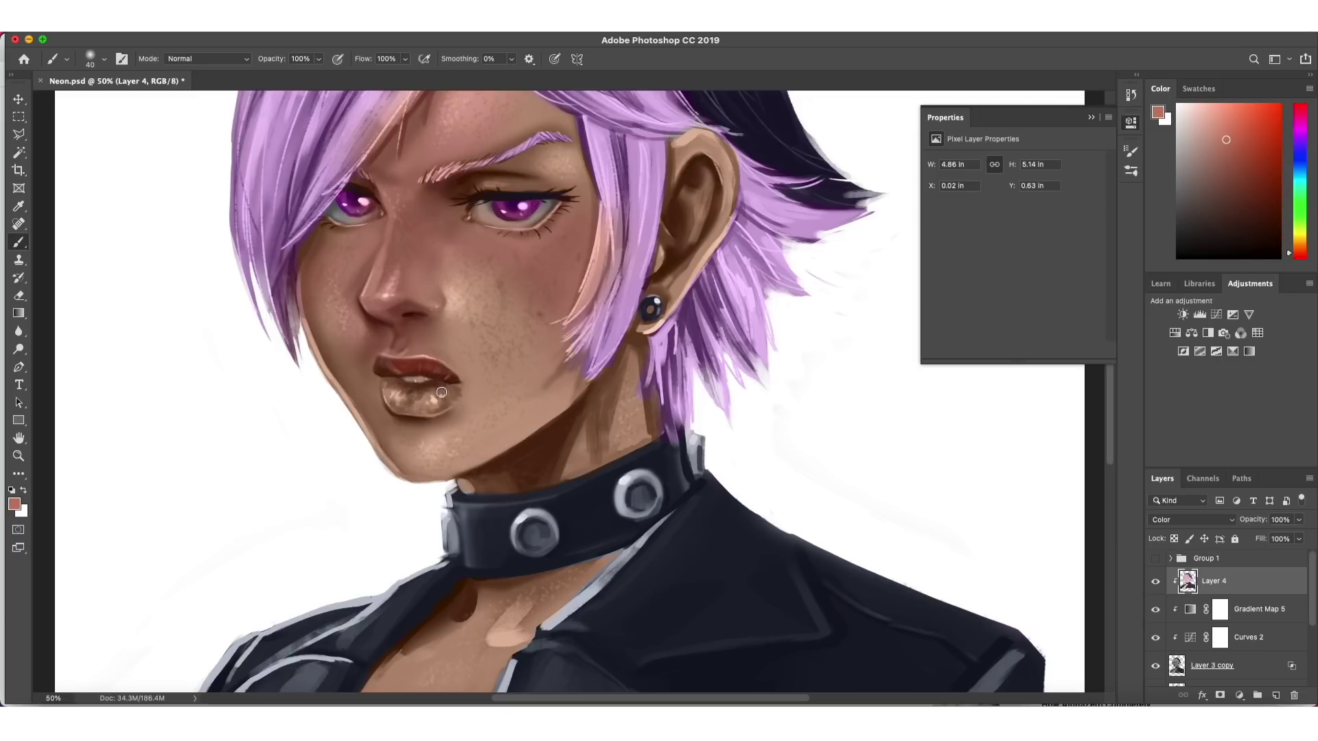
{"action": "left_click", "coordinate": [434, 389], "text": "alt"}
{"action": "left_click_drag", "start_coordinate": [394, 363], "coordinate": [418, 371]}
- Change the brush colour to a darker muted red
{"action": "left_click", "coordinate": [1301, 107]}
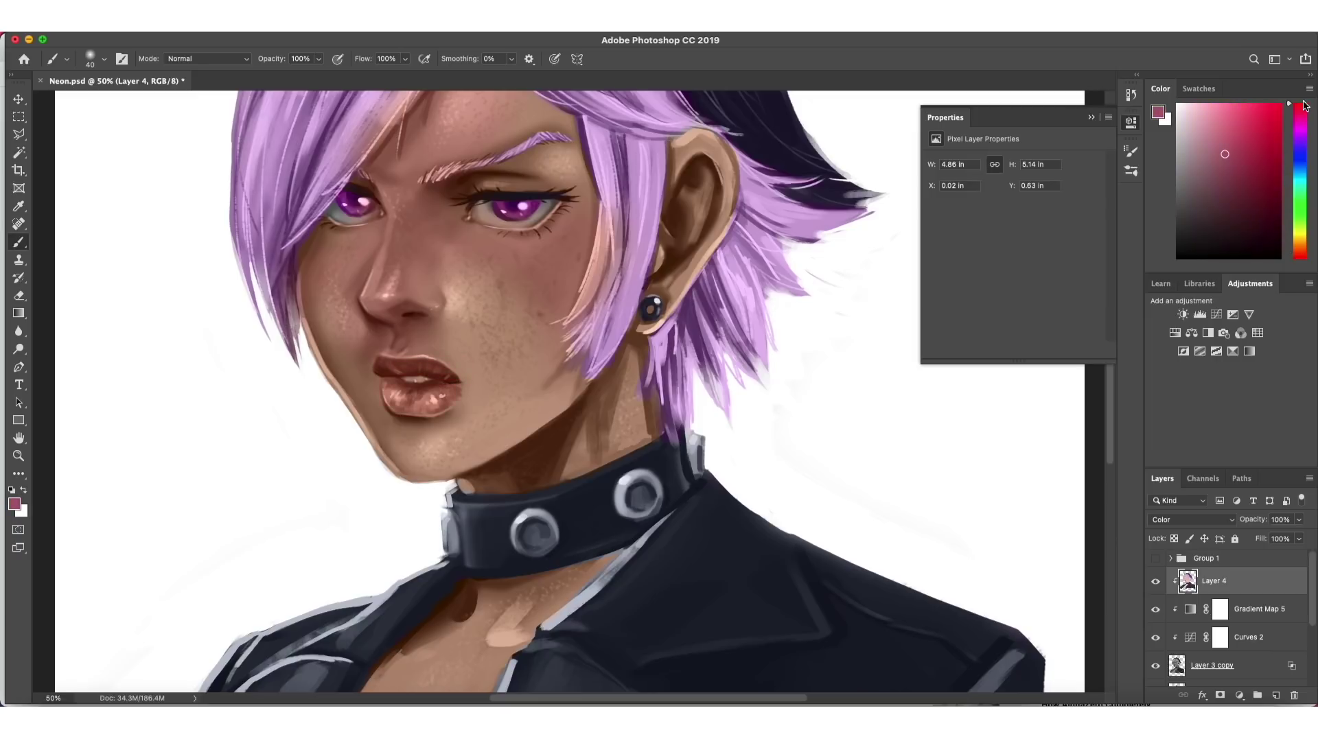
{"action": "left_click", "coordinate": [1231, 178]}
{"action": "left_click", "coordinate": [1301, 254]}
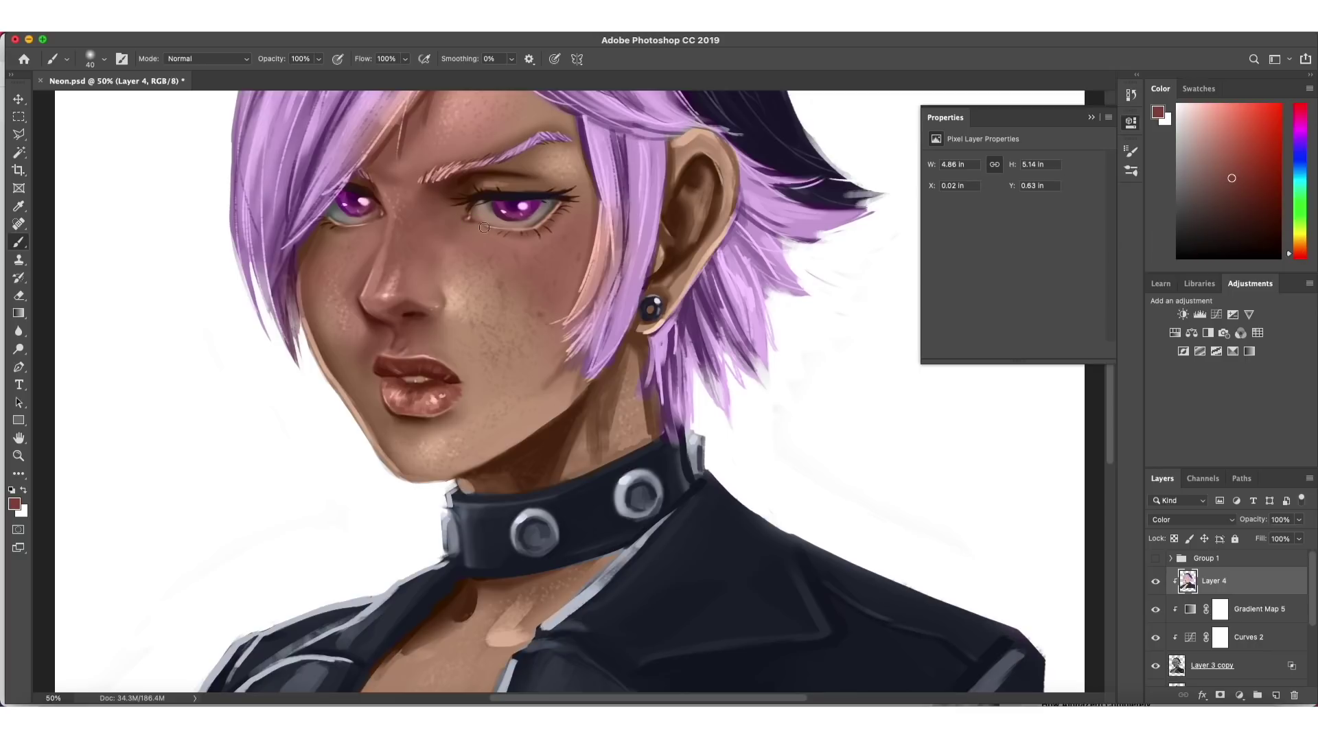
- Set the opacity of the painted Color-mode Layer 4 to 80%
{"action": "left_click", "coordinate": [1268, 520]}
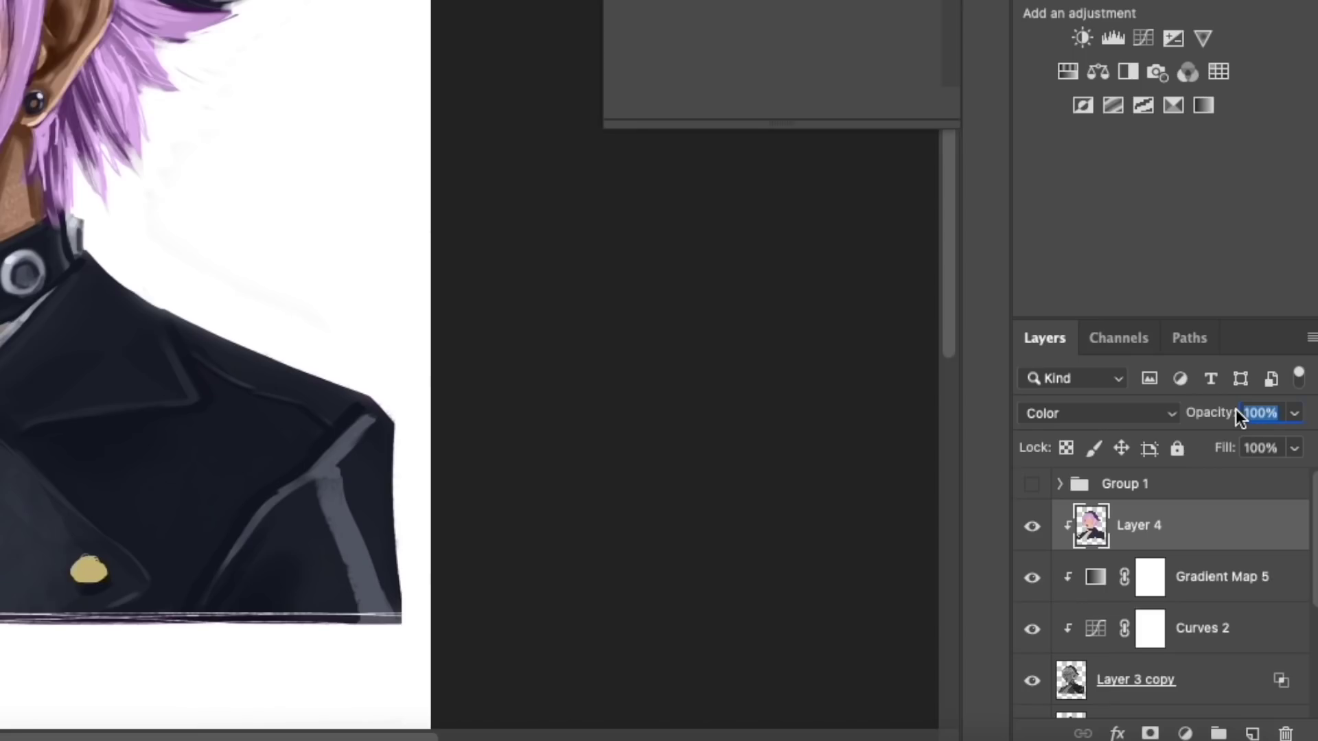
{"action": "type", "text": "80"}
{"action": "key", "text": "Return"}
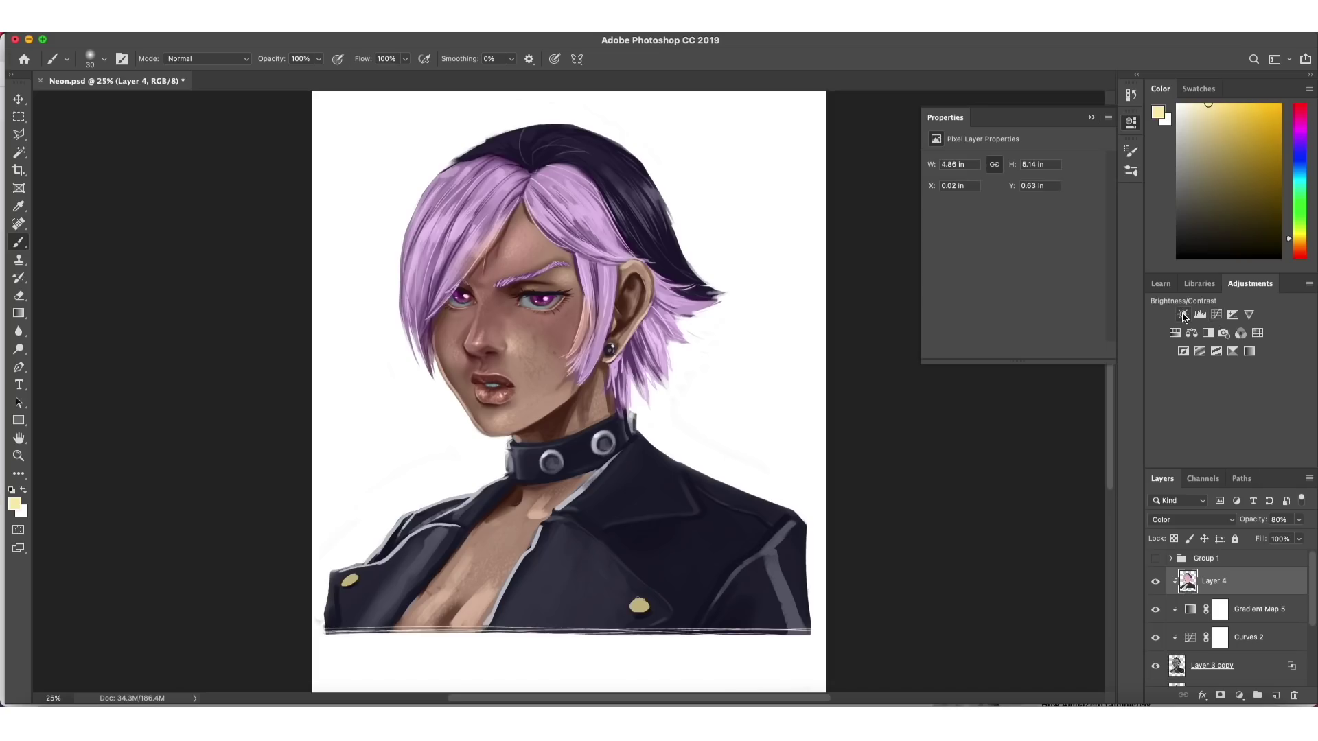
- Add a Brightness/Contrast adjustment above Layer 4 and lower its brightness to darken the portrait
{"action": "left_click", "coordinate": [1183, 315]}
{"action": "left_click", "coordinate": [990, 198]}
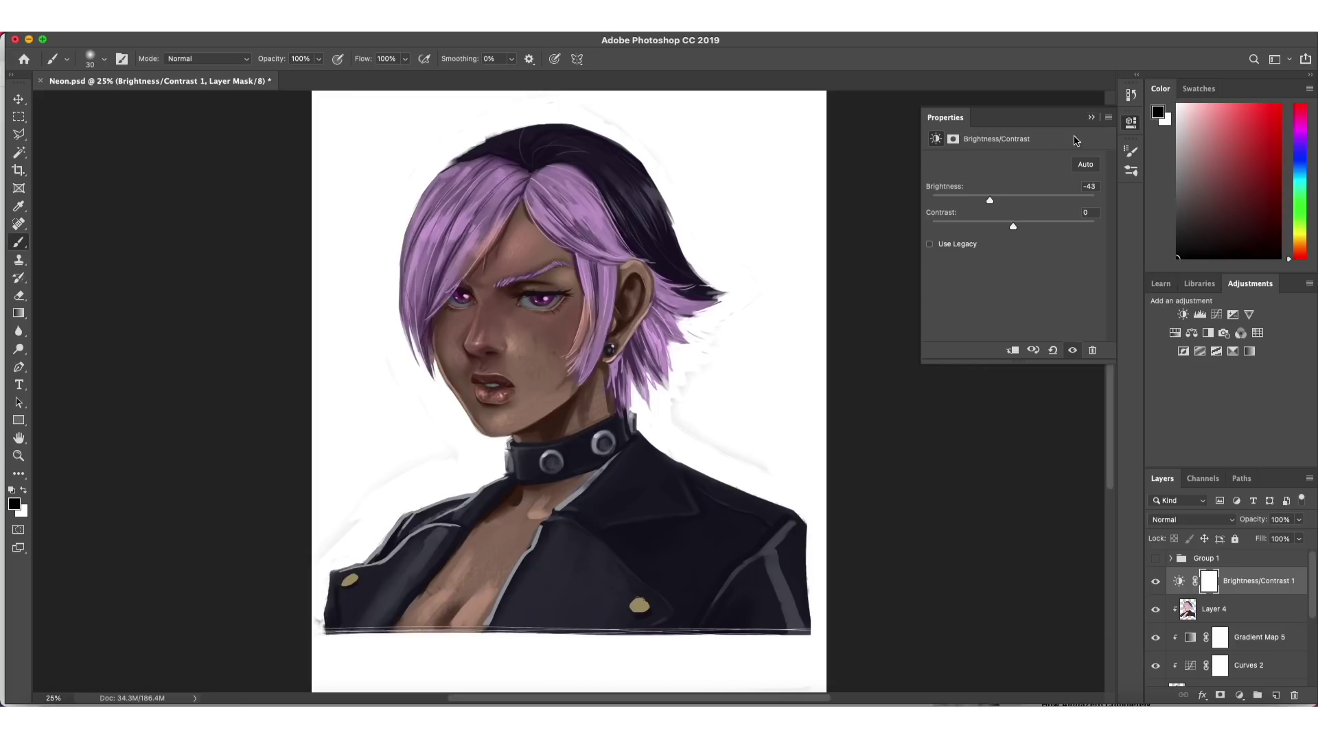
{"action": "left_click_drag", "start_coordinate": [990, 200], "coordinate": [1000, 201]}
{"action": "left_click", "coordinate": [1091, 118]}
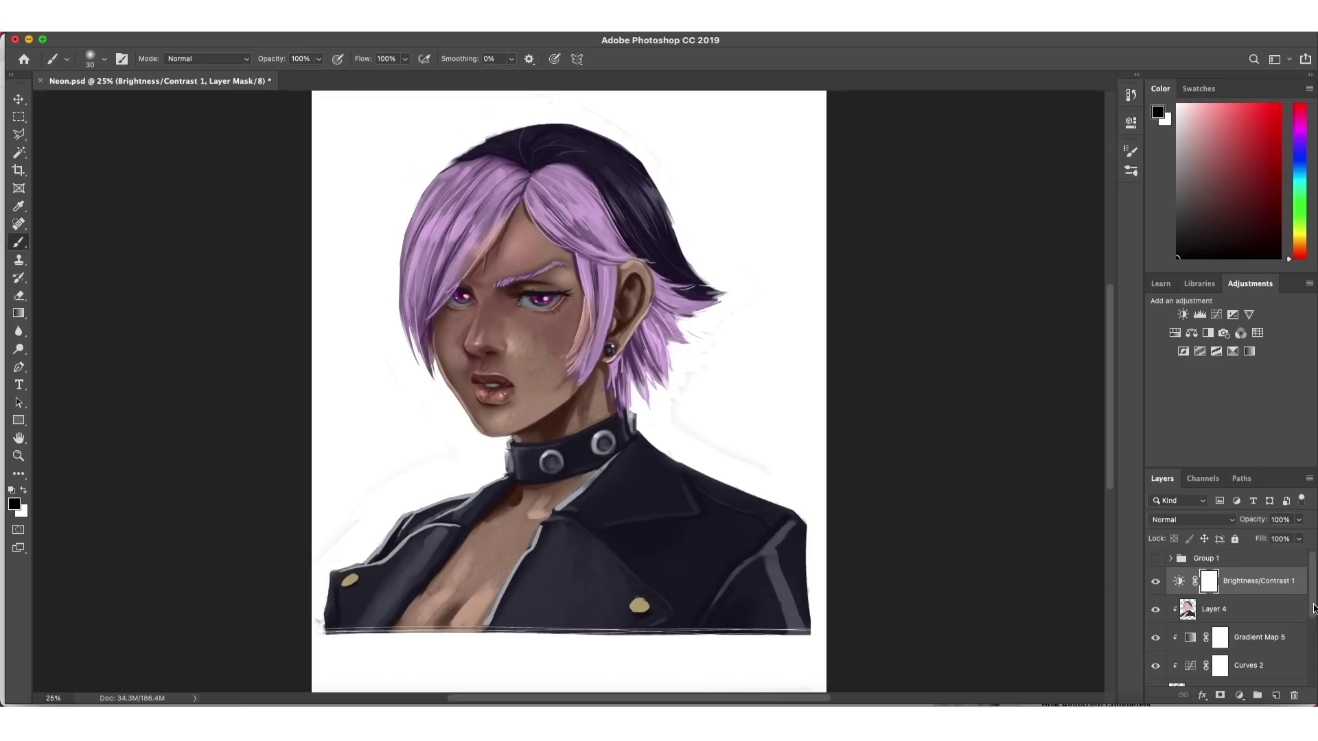
- Select the base portrait layer, Layer 3 copy, and switch to the Eraser
{"action": "scroll", "coordinate": [1315, 609], "scroll_direction": "down", "scroll_amount": 2}
{"action": "left_click", "coordinate": [1212, 642]}
{"action": "key", "text": "e"}
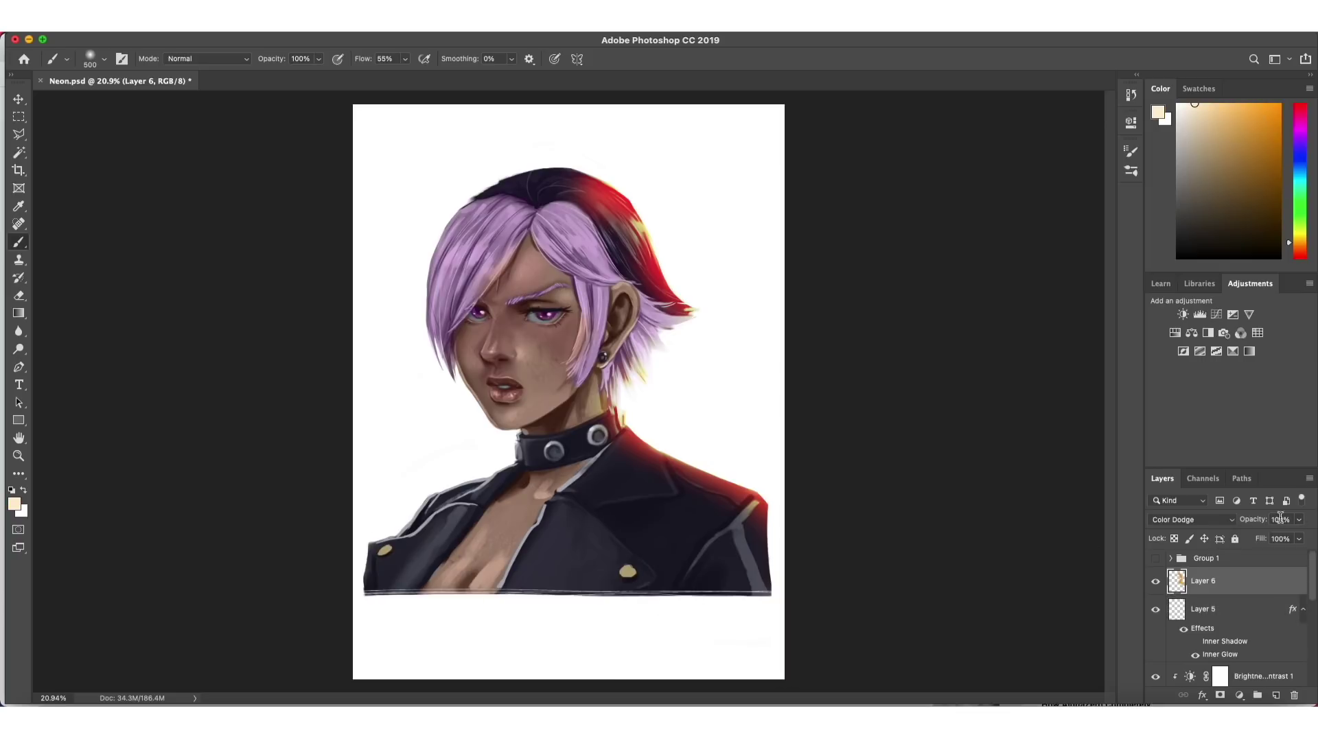
- Set the opacity of the Color Dodge glow layer, Layer 6, to 62%
{"action": "left_click", "coordinate": [1280, 519]}
{"action": "type", "text": "62"}
{"action": "key", "text": "Return"}
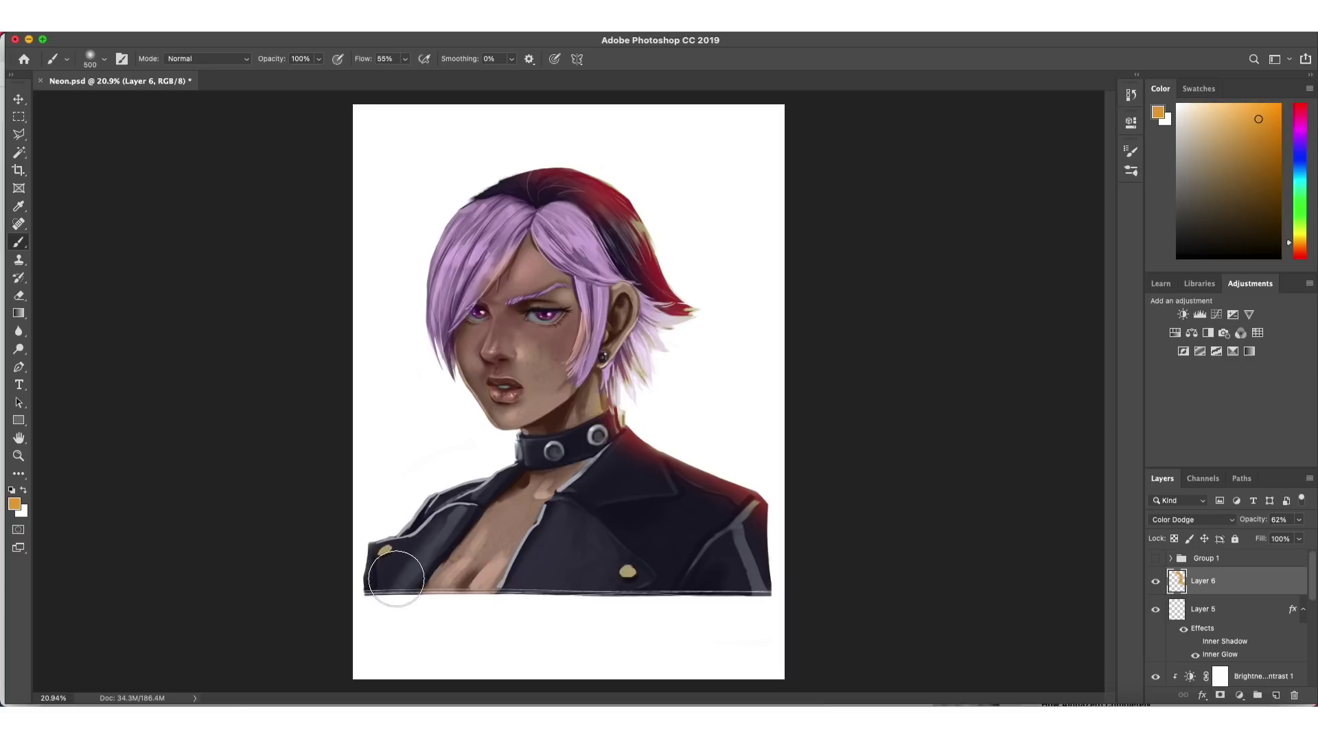
- Resize the soft brush and paint an orange Color Dodge glow on Layer 6 along the near jacket shoulder, up to the collar
{"action": "key", "text": "bracketleft"}
{"action": "key", "text": "bracketleft"}
{"action": "key", "text": "bracketleft"}
{"action": "key", "text": "bracketleft"}
{"action": "key", "text": "bracketleft"}
{"action": "key", "text": "bracketleft"}
{"action": "key", "text": "bracketleft"}
{"action": "key", "text": "bracketleft"}
{"action": "key", "text": "bracketleft"}
{"action": "key", "text": "bracketleft"}
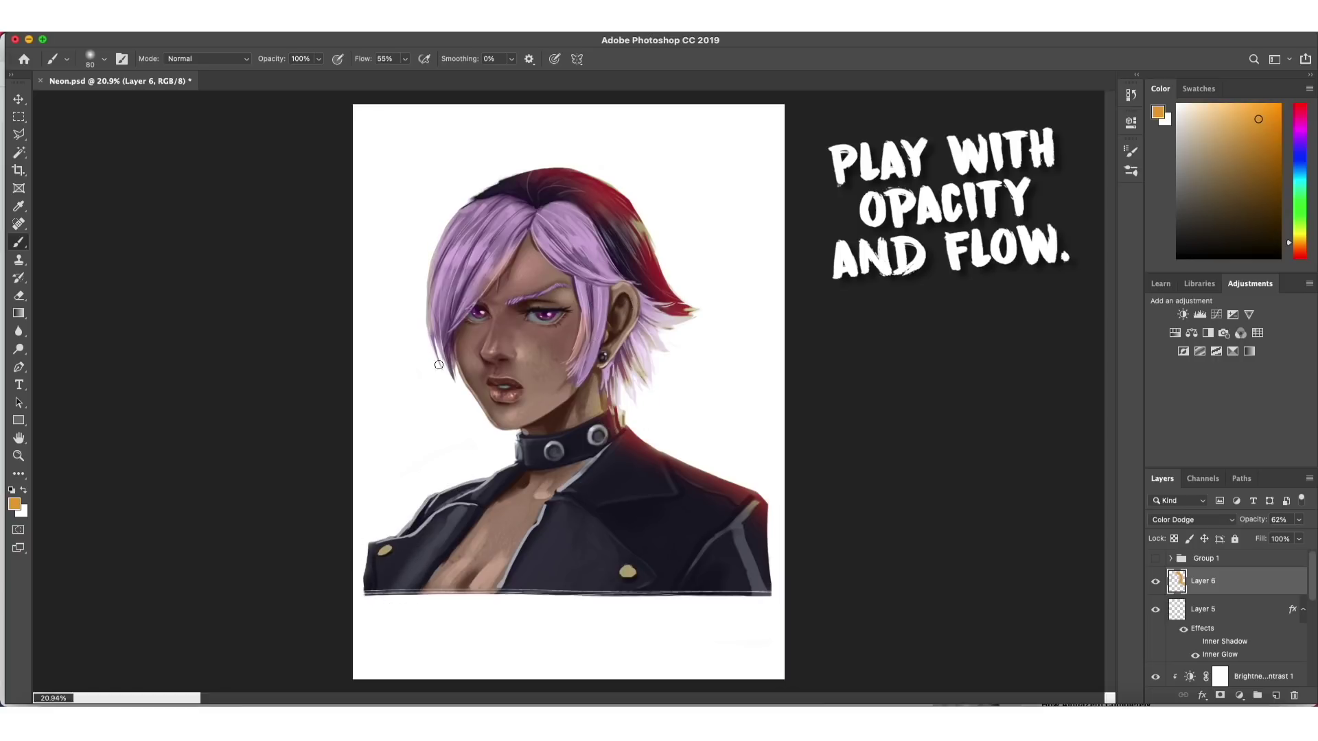
{"action": "key", "text": "bracketright"}
{"action": "key", "text": "bracketright"}
{"action": "key", "text": "bracketright"}
{"action": "key", "text": "bracketright"}
{"action": "key", "text": "bracketright"}
{"action": "key", "text": "bracketright"}
{"action": "key", "text": "bracketright"}
{"action": "key", "text": "bracketright"}
{"action": "key", "text": "bracketright"}
{"action": "mouse_move", "coordinate": [385, 546]}
{"action": "left_mouse_down"}
{"action": "mouse_move", "coordinate": [480, 467]}
{"action": "mouse_move", "coordinate": [504, 412]}
{"action": "mouse_move", "coordinate": [495, 447]}
{"action": "left_mouse_up"}
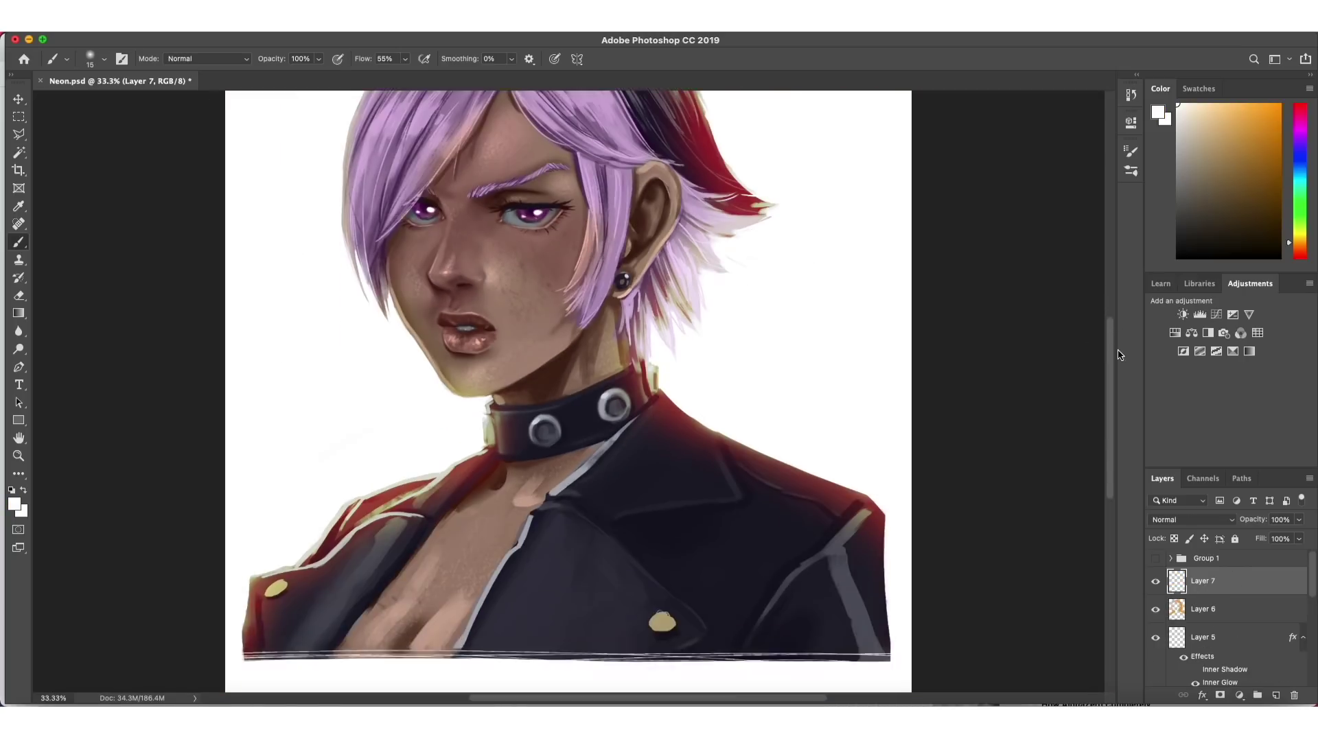
- Enlarge the brush and paint pale lavender highlights over the fringe, parting and side strands of the hair on Layer 7
{"action": "scroll", "coordinate": [1117, 355], "scroll_direction": "up", "scroll_amount": 4}
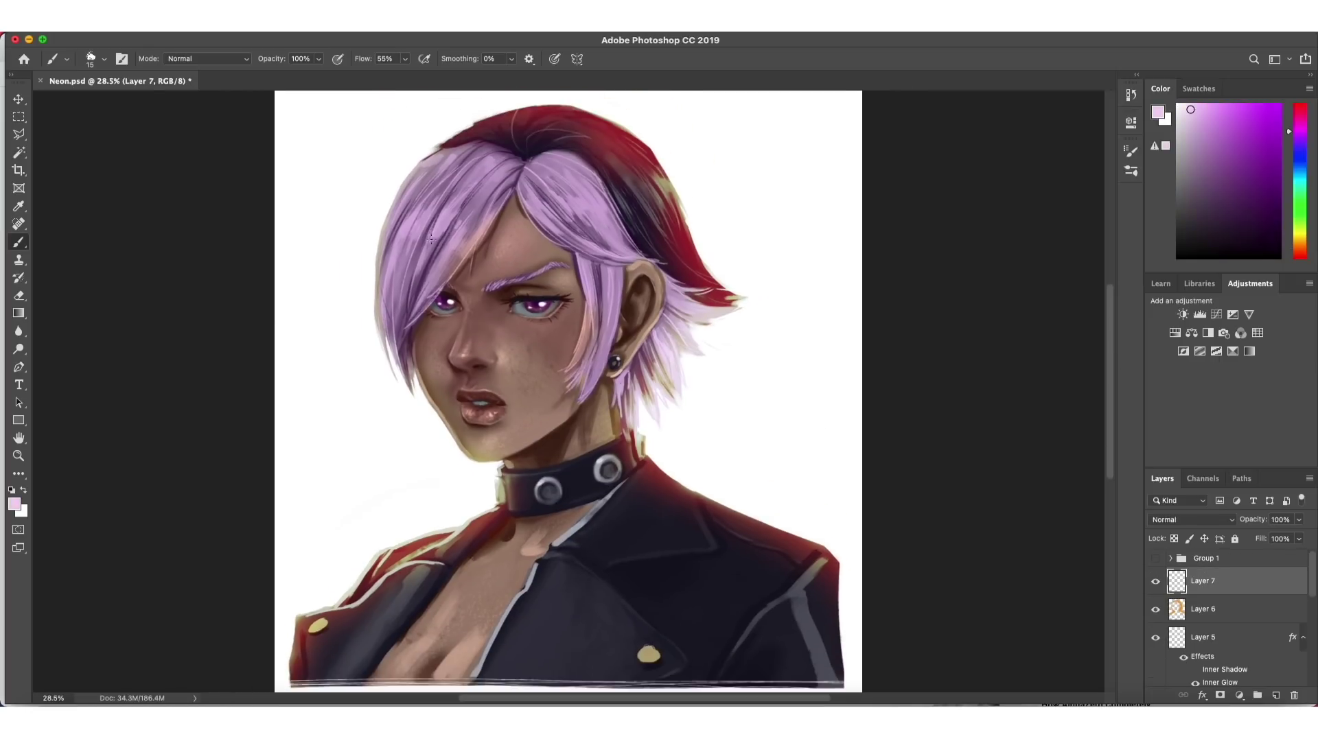
{"action": "key", "text": "bracketright"}
{"action": "key", "text": "bracketright"}
{"action": "key", "text": "bracketright"}
{"action": "key", "text": "bracketright"}
{"action": "left_click_drag", "start_coordinate": [525, 206], "coordinate": [549, 240]}
{"action": "mouse_move", "coordinate": [570, 179]}
{"action": "left_mouse_down"}
{"action": "mouse_move", "coordinate": [617, 240]}
{"action": "mouse_move", "coordinate": [601, 233]}
{"action": "left_mouse_up"}
{"action": "left_click_drag", "start_coordinate": [391, 206], "coordinate": [440, 237]}
{"action": "left_click_drag", "start_coordinate": [412, 247], "coordinate": [476, 156]}
{"action": "left_click_drag", "start_coordinate": [412, 306], "coordinate": [422, 229]}
{"action": "mouse_move", "coordinate": [429, 302]}
{"action": "left_mouse_down"}
{"action": "mouse_move", "coordinate": [480, 204]}
{"action": "mouse_move", "coordinate": [449, 260]}
{"action": "left_mouse_up"}
{"action": "left_click_drag", "start_coordinate": [592, 356], "coordinate": [573, 243]}
- Reduce the brush to paint thin highlight strands across the top and back of the hair, and pick a highlight colour for the collar studs
{"action": "key", "text": "bracketleft"}
{"action": "key", "text": "bracketleft"}
{"action": "key", "text": "bracketleft"}
{"action": "key", "text": "bracketleft"}
{"action": "key", "text": "bracketleft"}
{"action": "left_click_drag", "start_coordinate": [662, 253], "coordinate": [609, 196]}
{"action": "mouse_move", "coordinate": [489, 163]}
{"action": "left_mouse_down"}
{"action": "mouse_move", "coordinate": [580, 171]}
{"action": "mouse_move", "coordinate": [614, 196]}
{"action": "left_mouse_up"}
{"action": "left_click", "coordinate": [1195, 217]}
{"action": "left_click", "coordinate": [631, 452], "text": "alt"}
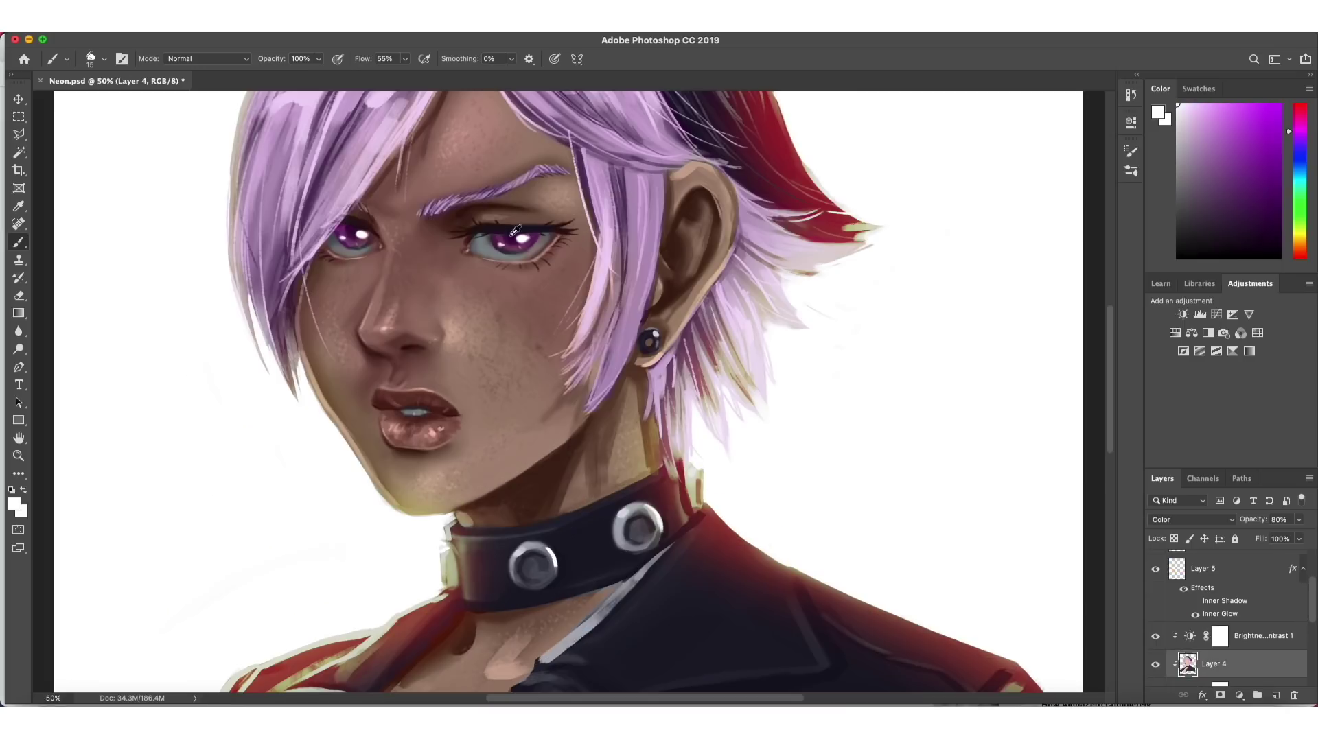
- Sample the purple of the iris, and change the brush colour to a muted orange-brown
{"action": "left_click", "coordinate": [372, 239], "text": "alt"}
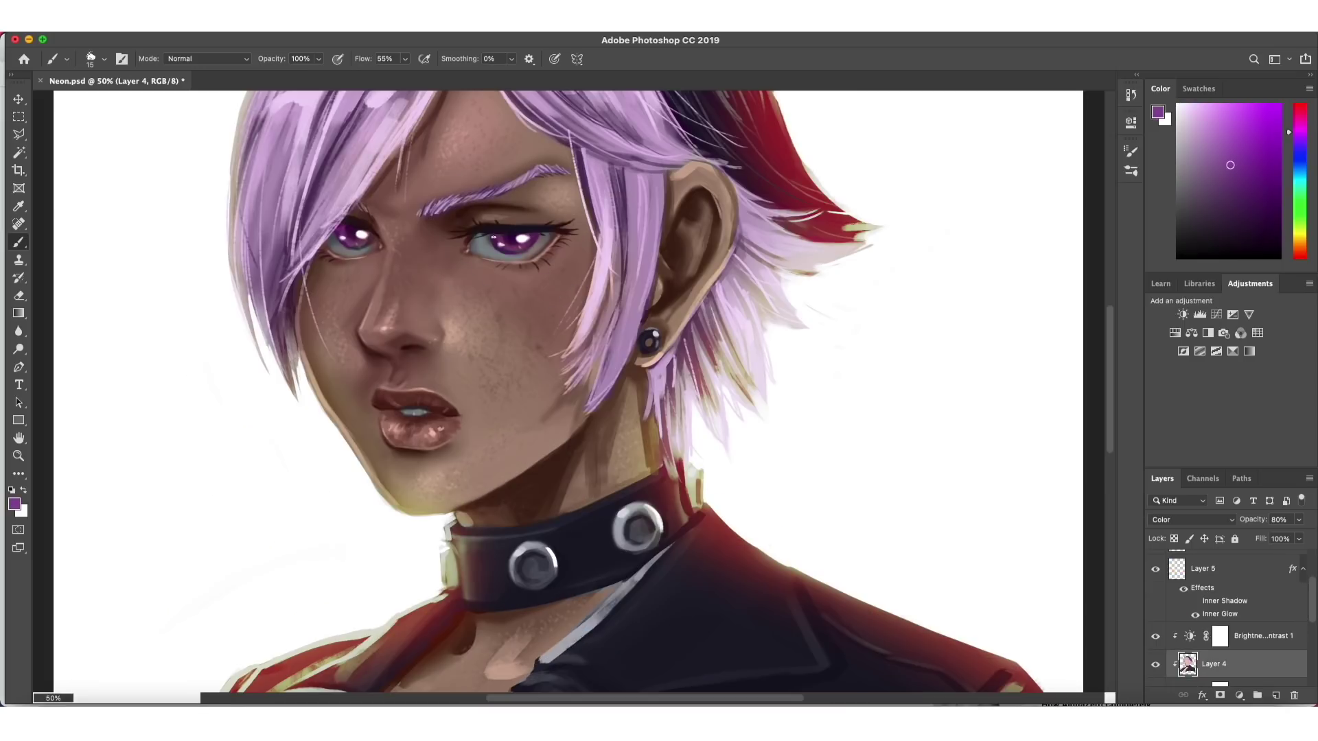
{"action": "left_click", "coordinate": [362, 235], "text": "alt"}
{"action": "left_click", "coordinate": [1300, 252]}
{"action": "left_click", "coordinate": [1209, 169]}
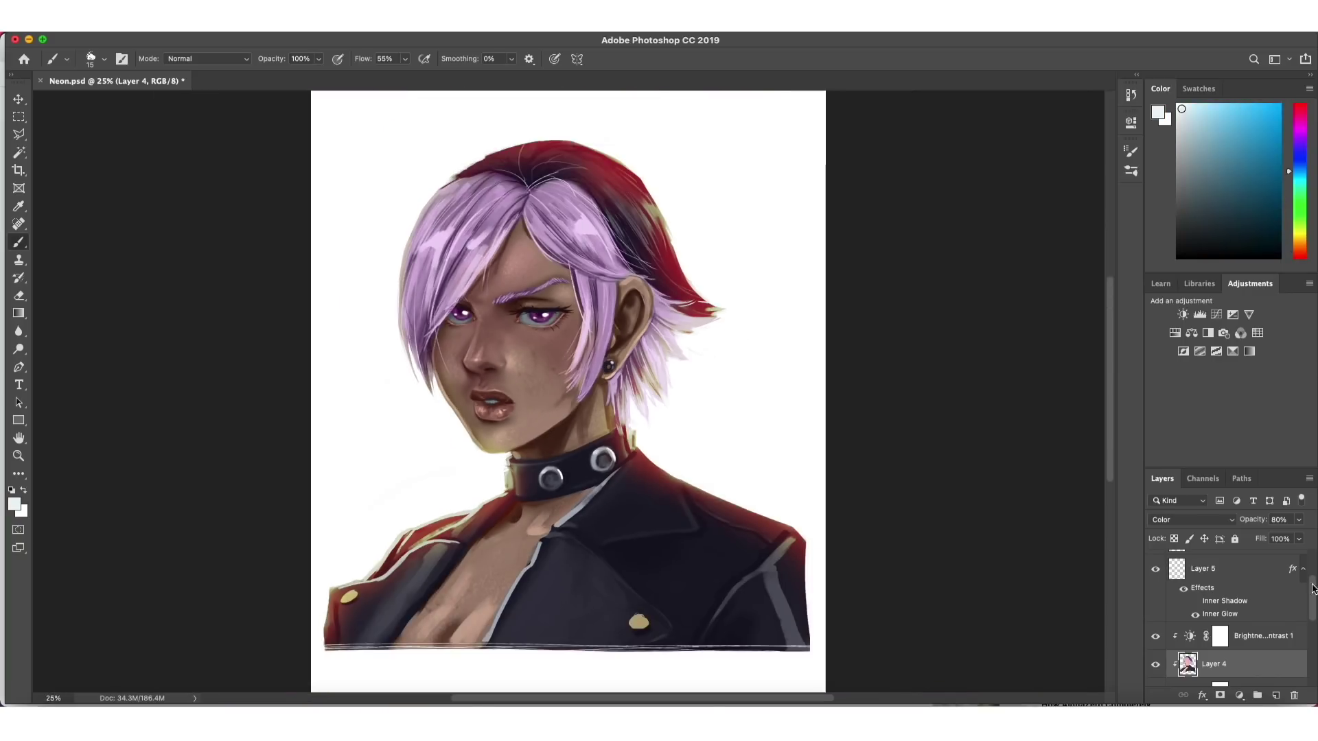
- Sample the pale lavender hair highlight on Layer 7 and adjust the brush size for fine hair details
{"action": "key", "text": "bracketright"}
{"action": "key", "text": "bracketright"}
{"action": "key", "text": "bracketright"}
{"action": "key", "text": "bracketright"}
{"action": "key", "text": "bracketright"}
{"action": "key", "text": "bracketright"}
{"action": "key", "text": "bracketright"}
{"action": "left_click", "coordinate": [474, 242], "text": "alt"}
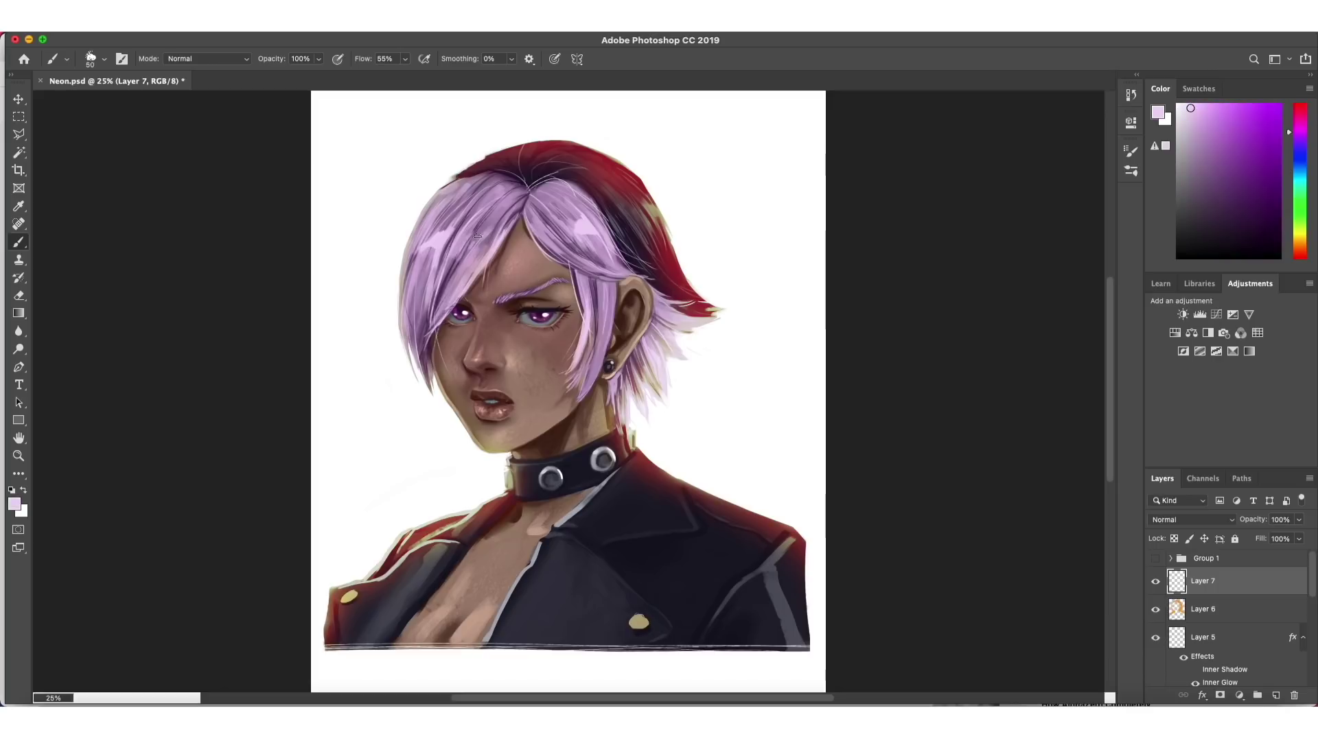
{"action": "key", "text": "super+plus"}
{"action": "key", "text": "bracketleft"}
{"action": "key", "text": "bracketleft"}
{"action": "key", "text": "bracketleft"}
{"action": "key", "text": "bracketleft"}
{"action": "key", "text": "bracketleft"}
{"action": "key", "text": "bracketleft"}
{"action": "key", "text": "bracketleft"}
{"action": "key", "text": "super+minus"}
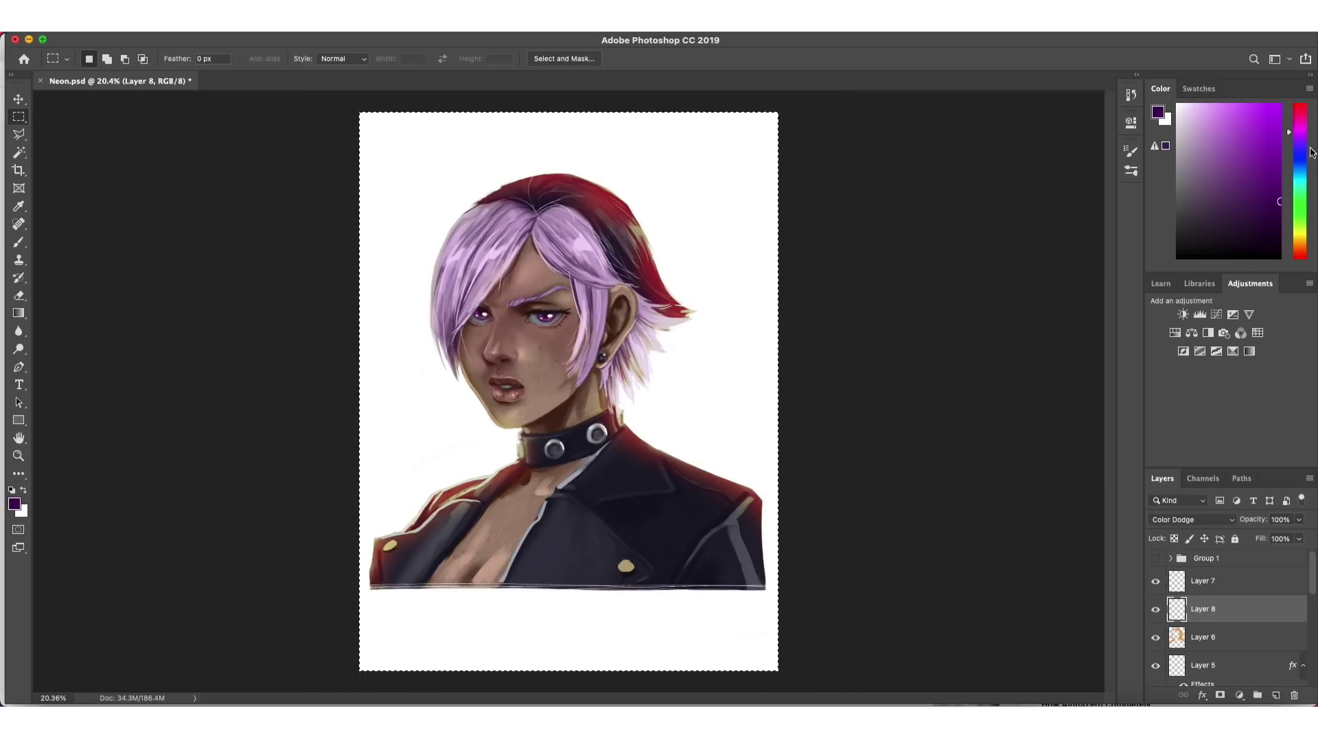
- Change the foreground colour to dark navy blue and fill the whole of Layer 8 with it
{"action": "left_click", "coordinate": [1303, 153]}
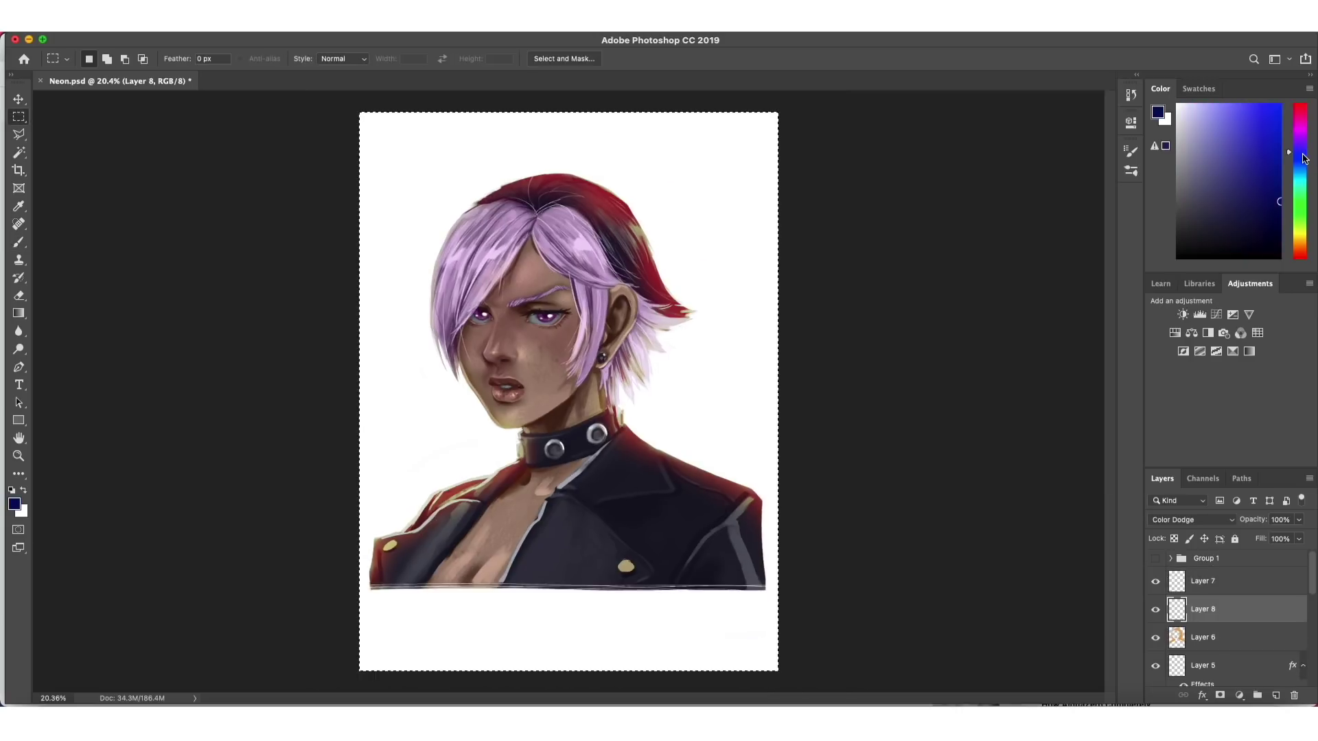
{"action": "left_click_drag", "start_coordinate": [1303, 155], "coordinate": [1306, 161]}
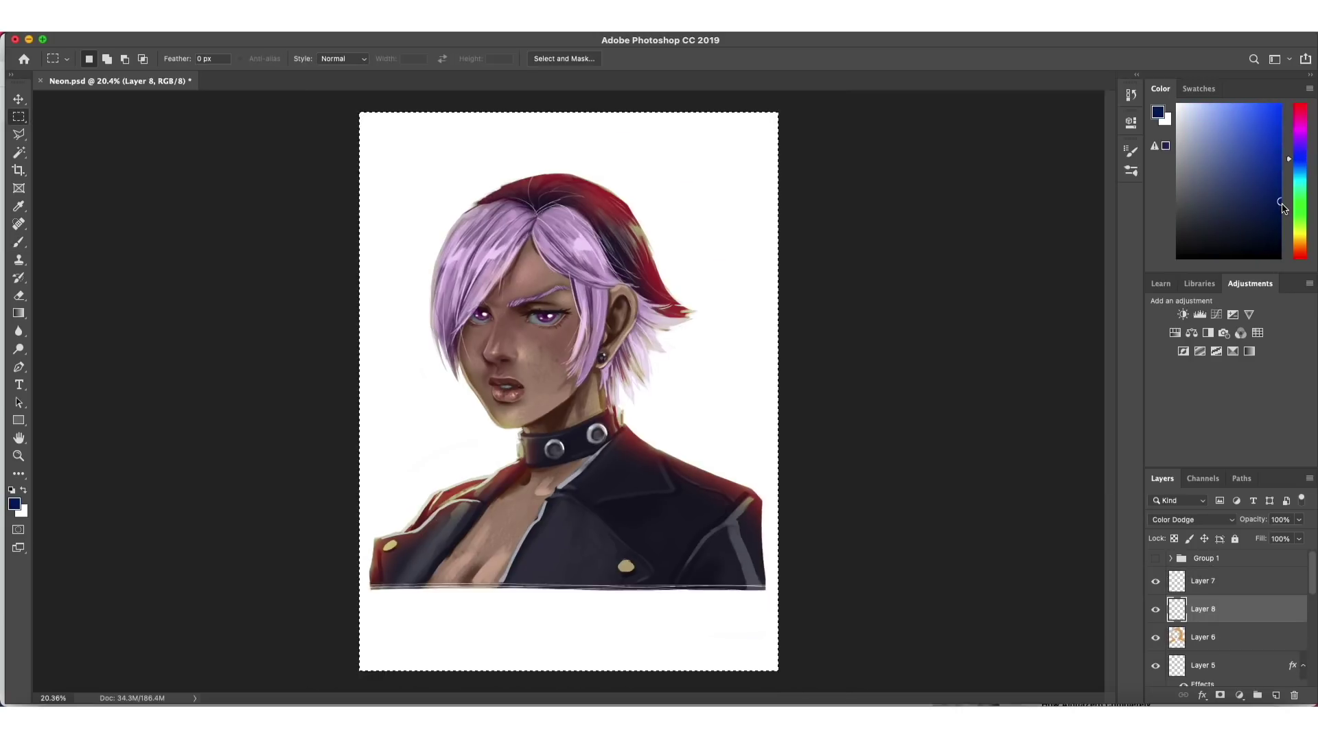
{"action": "key", "text": "alt+BackSpace"}
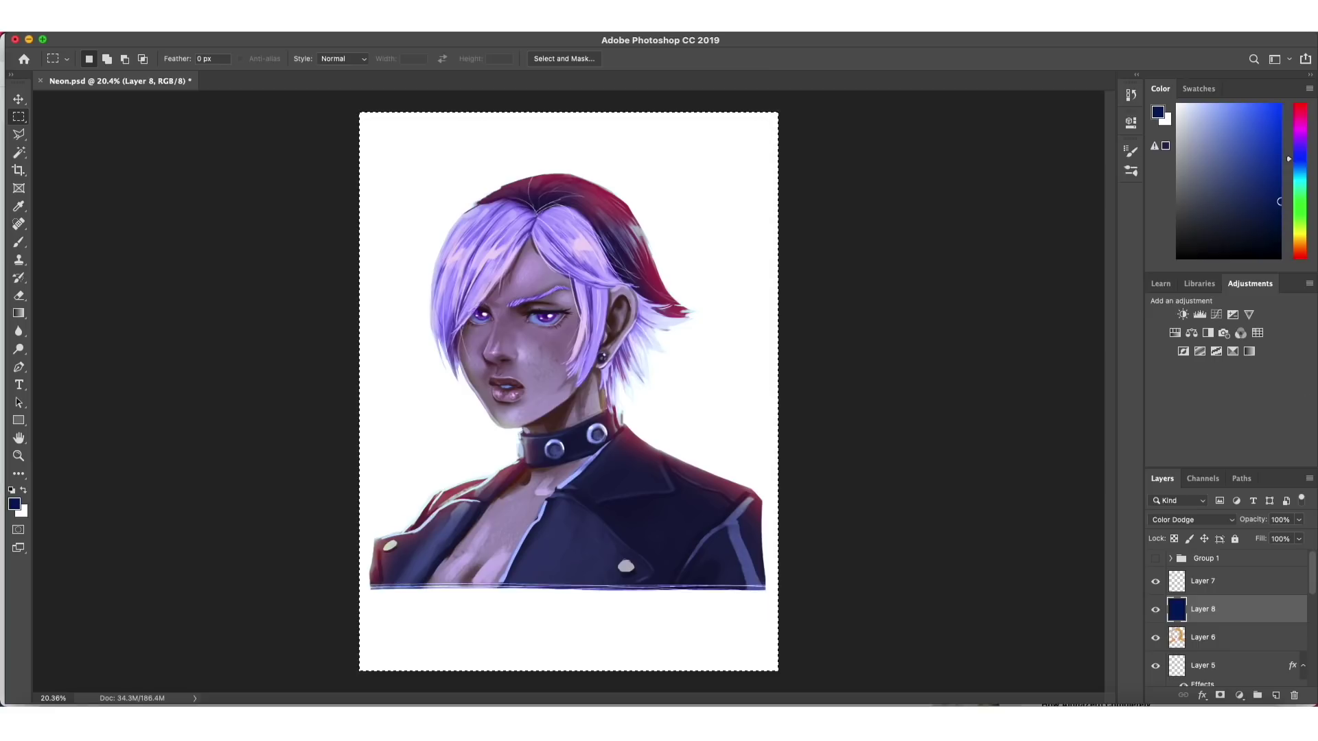
- Set Layer 8's blend mode to Linear Burn and its opacity to 40%
{"action": "left_click", "coordinate": [1195, 521]}
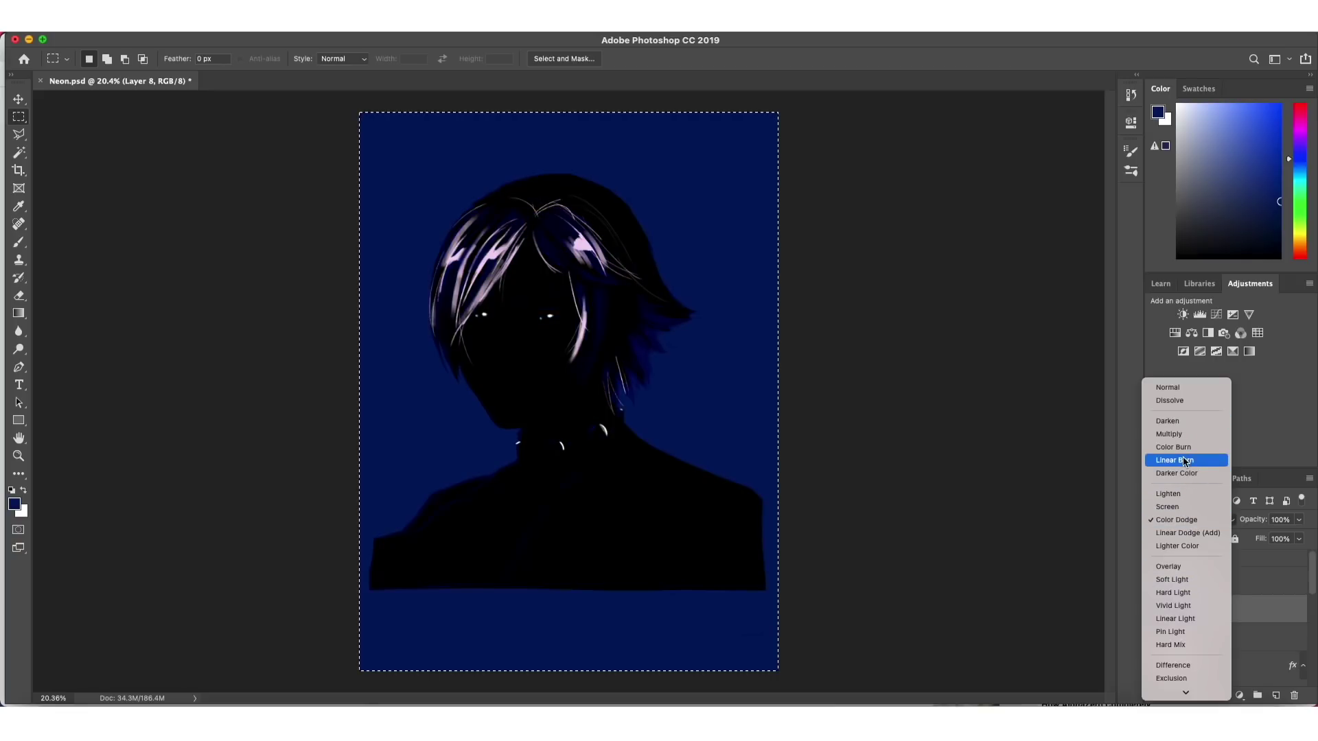
{"action": "left_click", "coordinate": [1183, 459]}
{"action": "left_click", "coordinate": [1281, 519]}
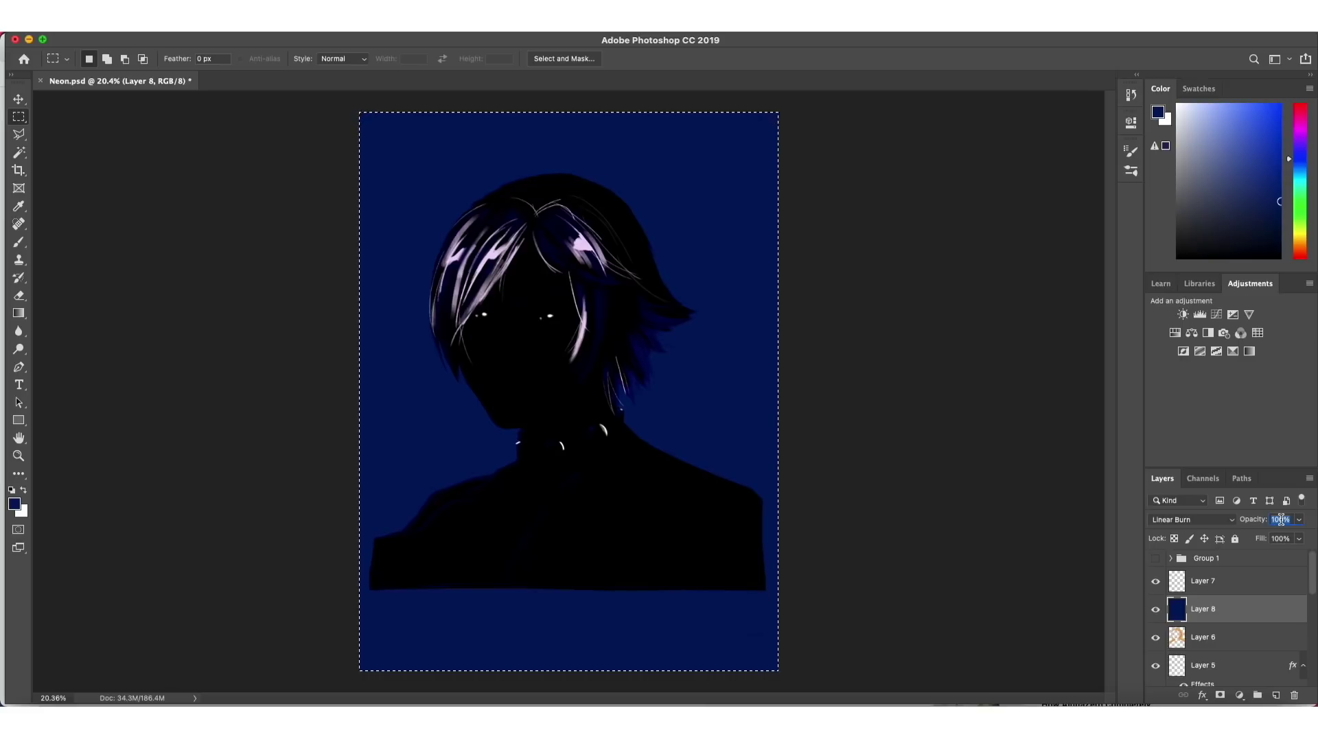
{"action": "type", "text": "40"}
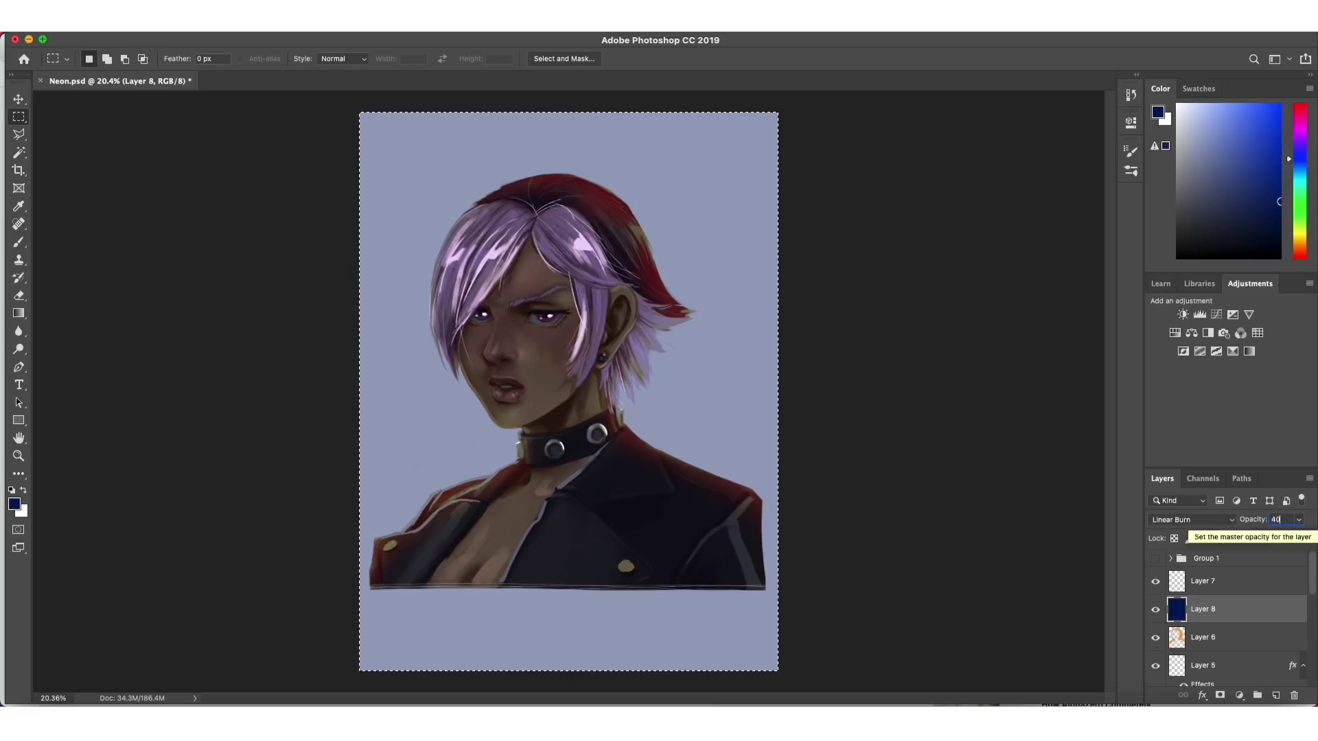
- Move Layer 8 directly above the Brightness/Contrast adjustment and clip it to the portrait
{"action": "scroll", "coordinate": [1306, 596], "scroll_direction": "down", "scroll_amount": 1}
{"action": "left_click_drag", "start_coordinate": [1273, 575], "coordinate": [1312, 613]}
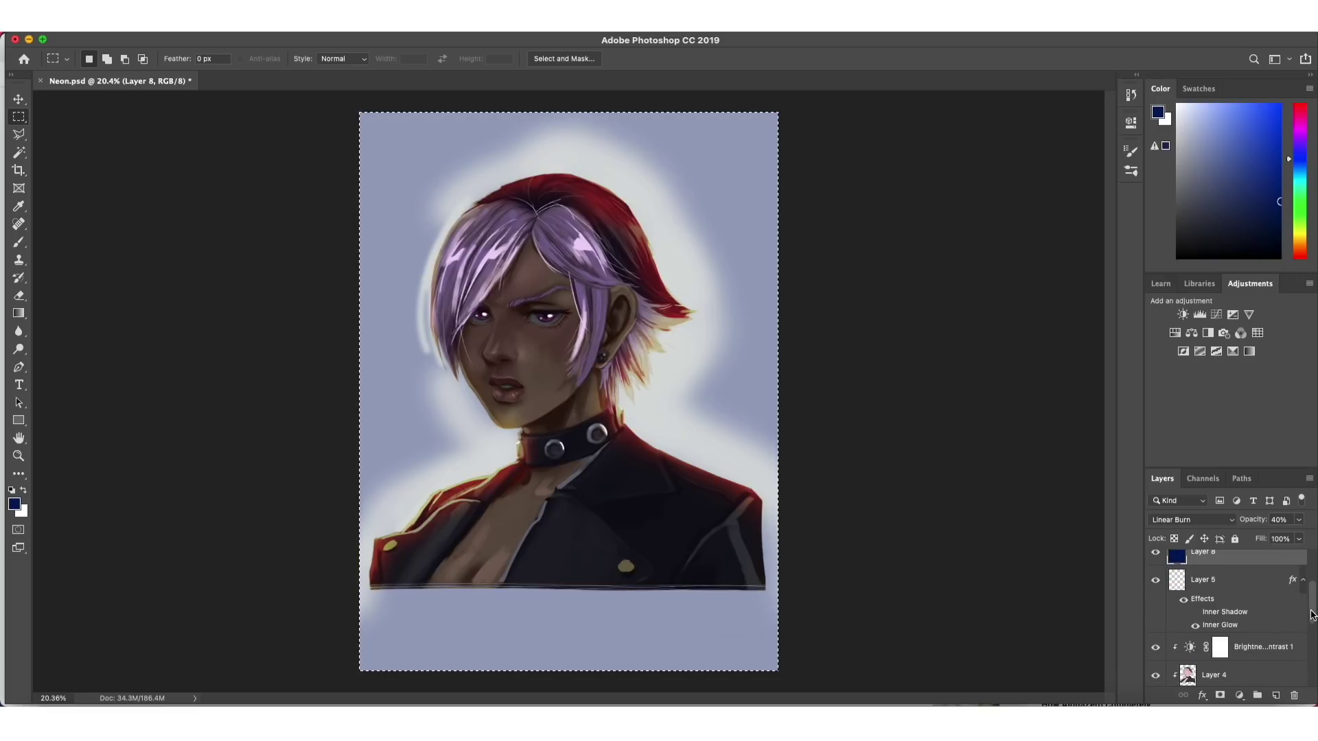
{"action": "left_click_drag", "start_coordinate": [1246, 557], "coordinate": [1245, 628]}
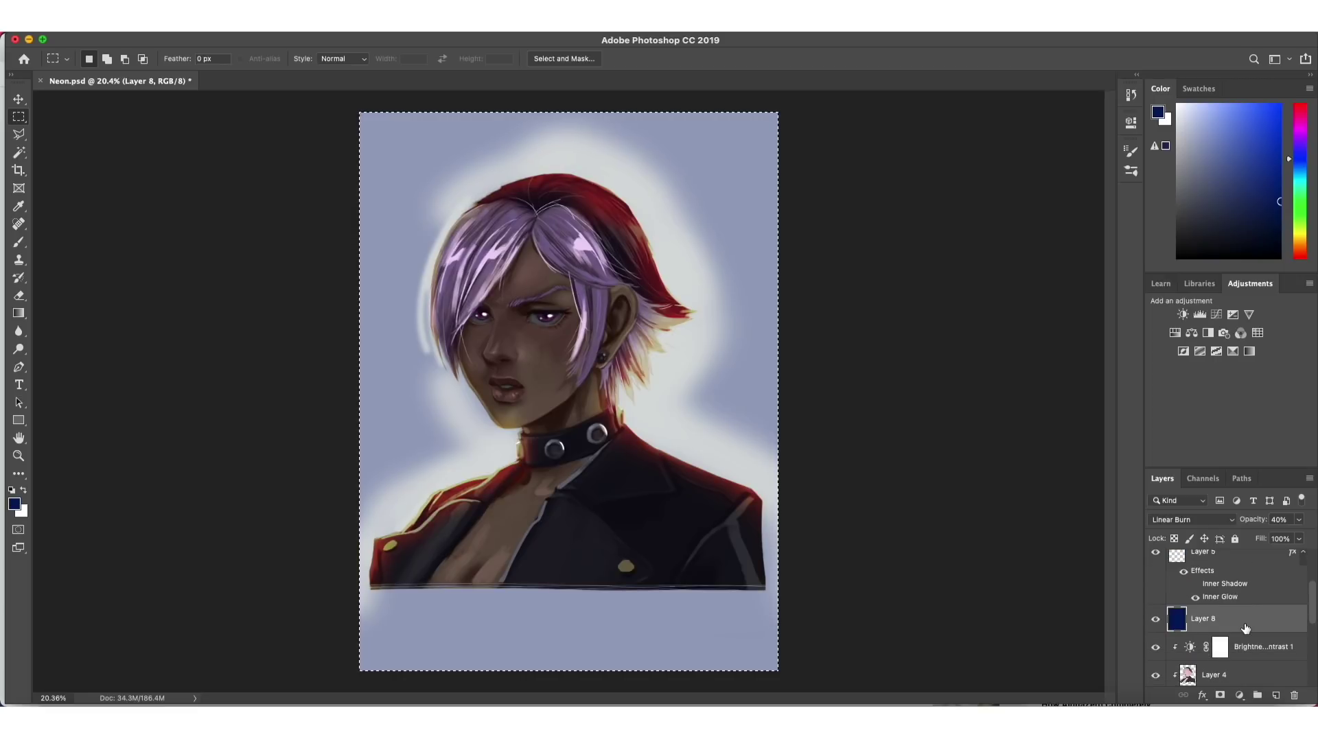
{"action": "left_click", "coordinate": [1246, 629], "text": "alt"}
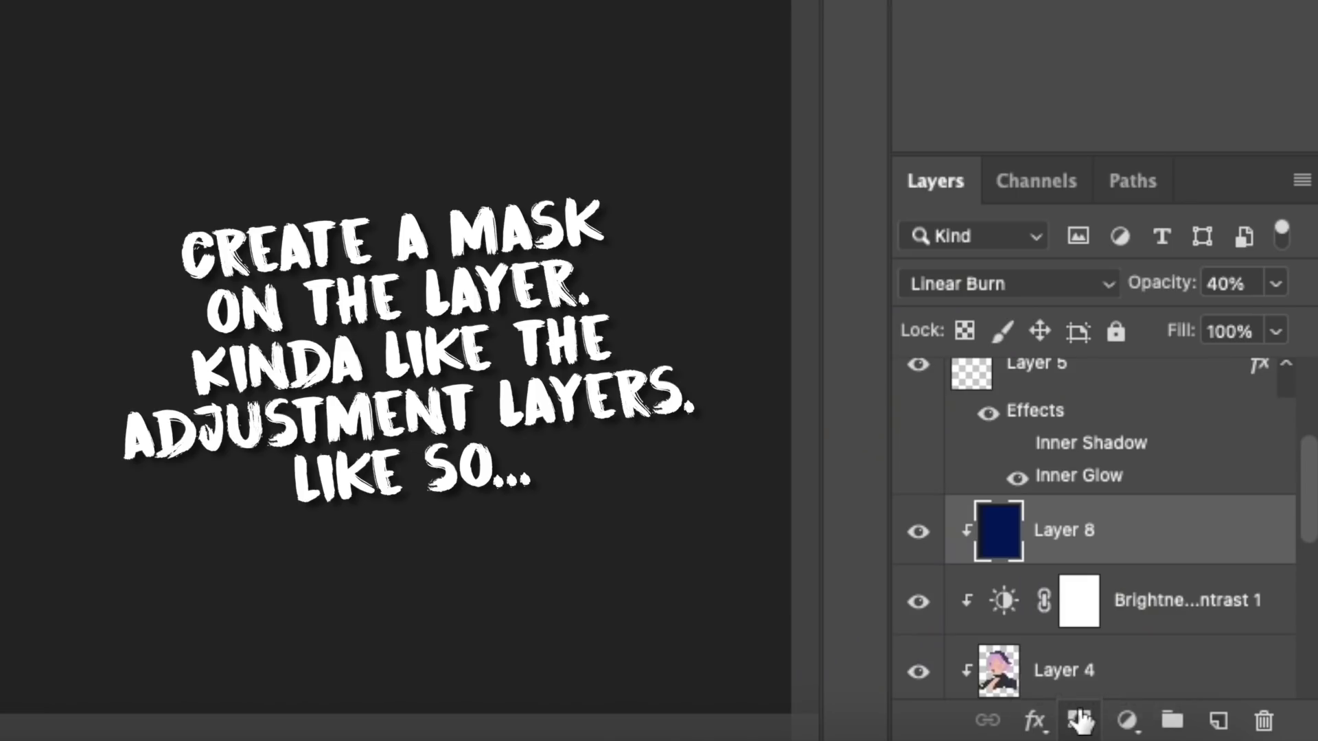
- Add a layer mask to Layer 8 and paint black with a soft 800 px brush over the hair, face and chest, reducing the brush to 400 px
{"action": "left_click", "coordinate": [1079, 721]}
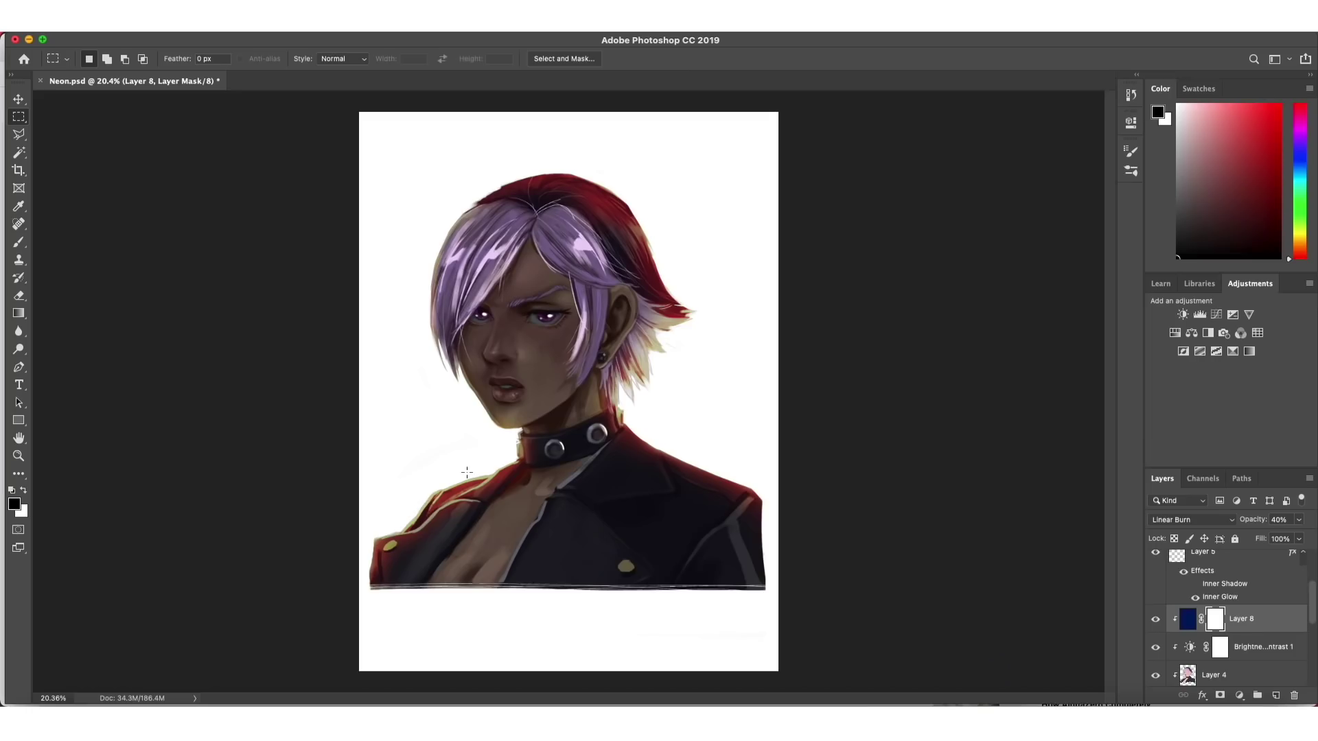
{"action": "key", "text": "b"}
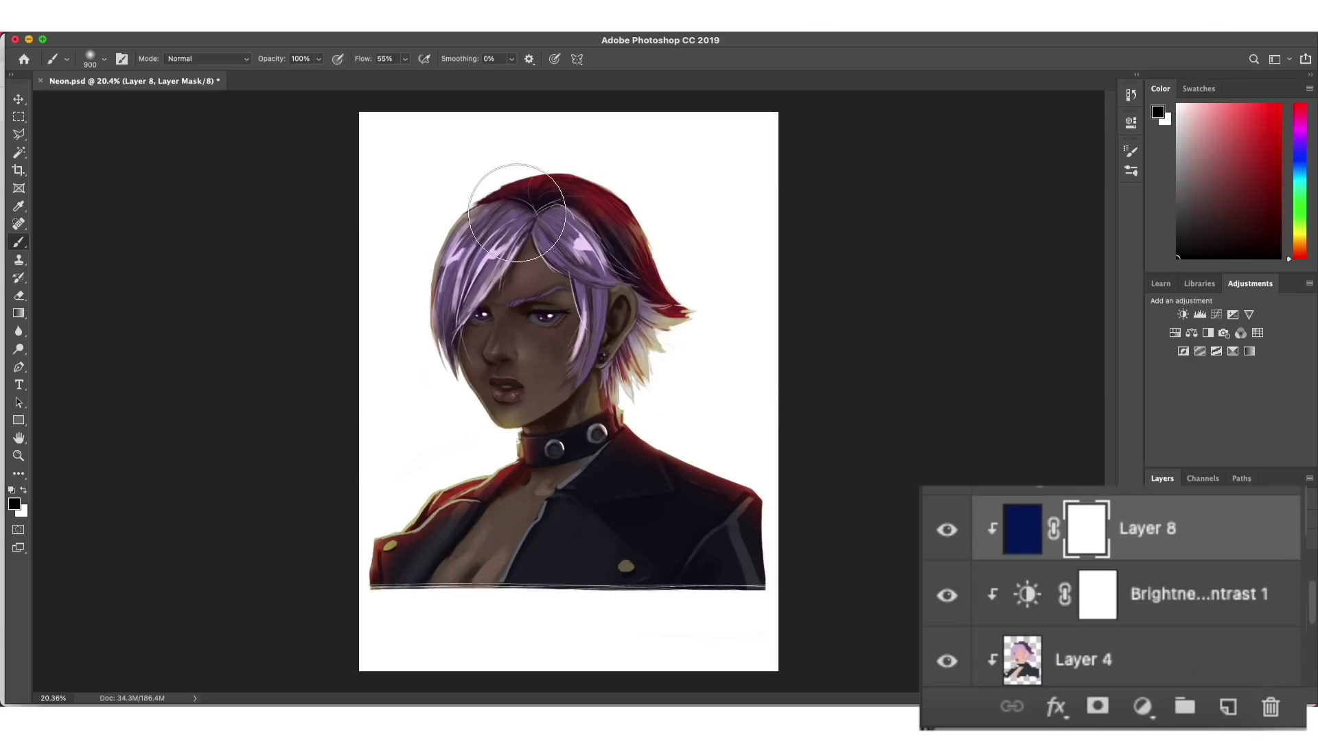
{"action": "mouse_move", "coordinate": [497, 204]}
{"action": "left_mouse_down"}
{"action": "mouse_move", "coordinate": [563, 233]}
{"action": "mouse_move", "coordinate": [538, 162]}
{"action": "mouse_move", "coordinate": [559, 247]}
{"action": "mouse_move", "coordinate": [512, 305]}
{"action": "mouse_move", "coordinate": [525, 322]}
{"action": "mouse_move", "coordinate": [504, 329]}
{"action": "mouse_move", "coordinate": [504, 313]}
{"action": "mouse_move", "coordinate": [500, 506]}
{"action": "mouse_move", "coordinate": [595, 480]}
{"action": "left_mouse_up"}
{"action": "key", "text": "ctrl+plus"}
{"action": "key", "text": "bracketleft"}
{"action": "key", "text": "bracketleft"}
{"action": "key", "text": "bracketleft"}
{"action": "key", "text": "bracketleft"}
{"action": "key", "text": "bracketleft"}
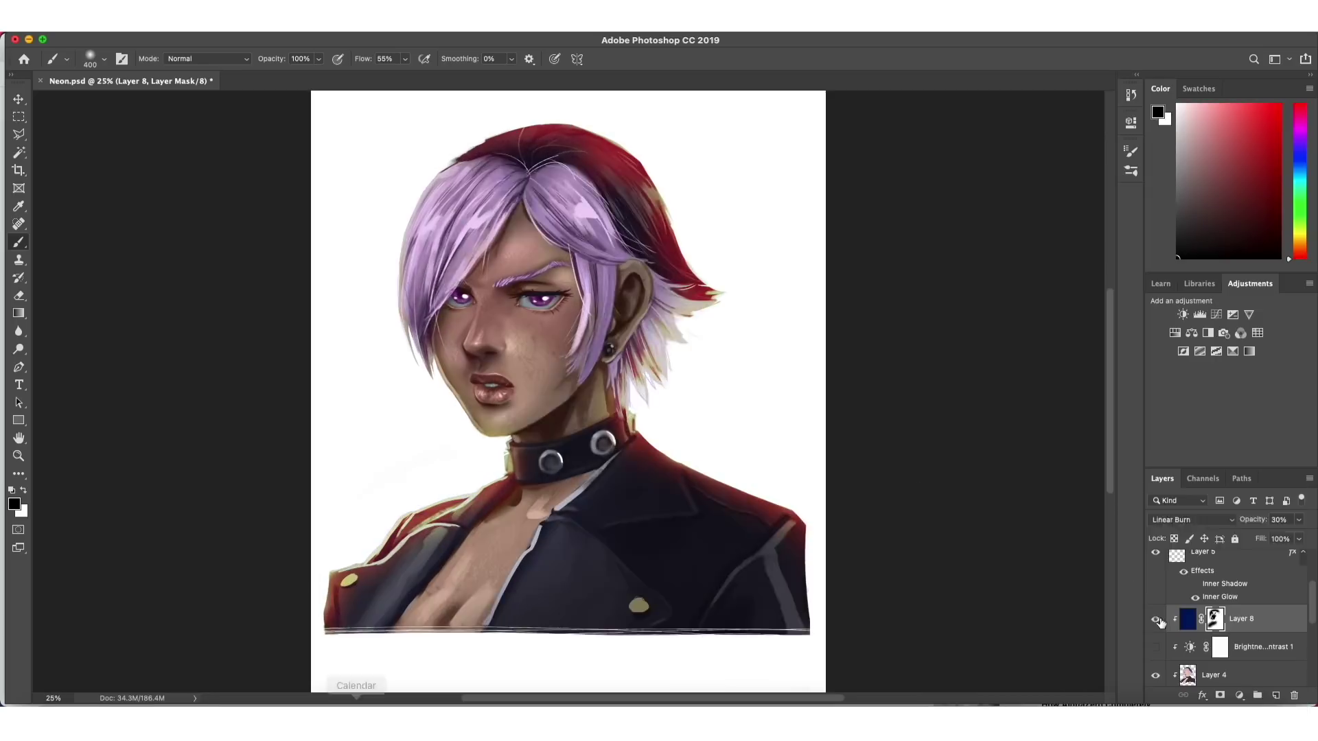
- Hide the Brightness/Contrast adjustment and paint white on Layer 8's mask over the chest with a smaller 150 px brush
{"action": "left_click", "coordinate": [1155, 646]}
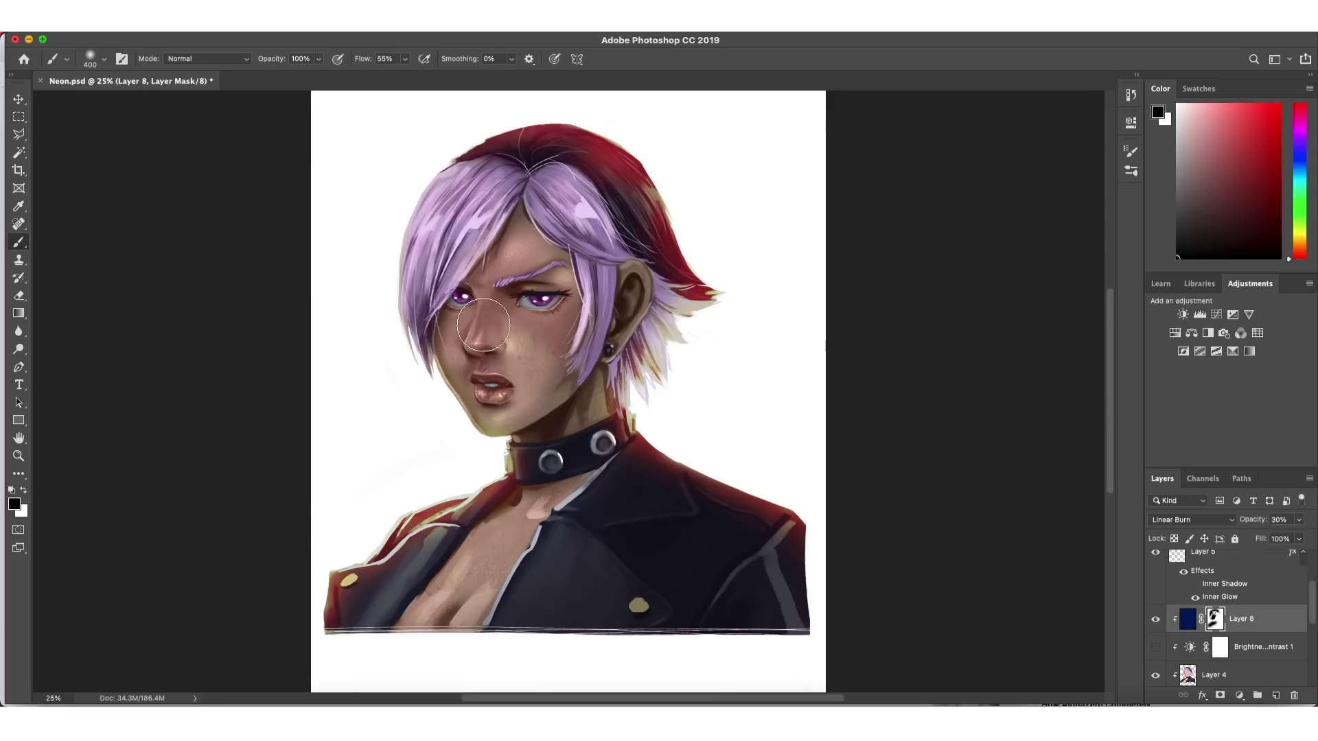
{"action": "key", "text": "bracketleft"}
{"action": "key", "text": "ctrl+minus"}
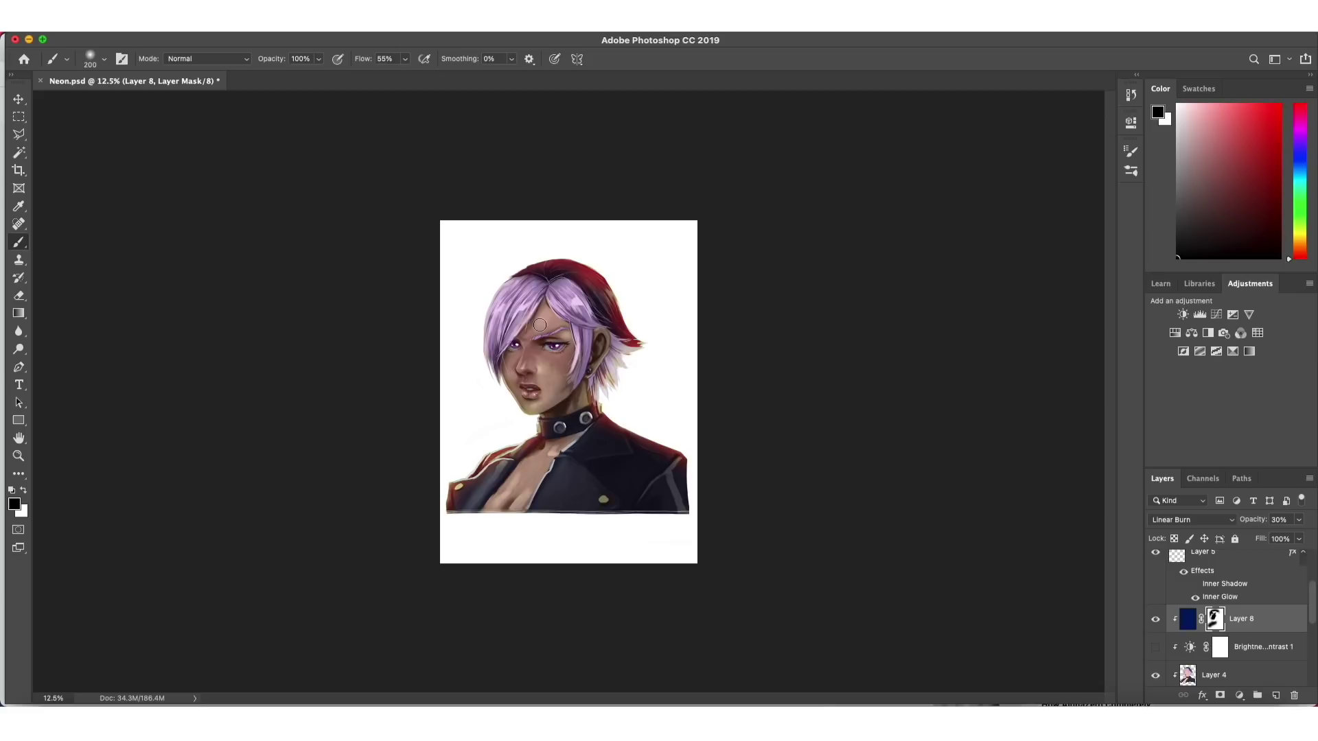
{"action": "key", "text": "x"}
{"action": "key", "text": "ctrl+plus"}
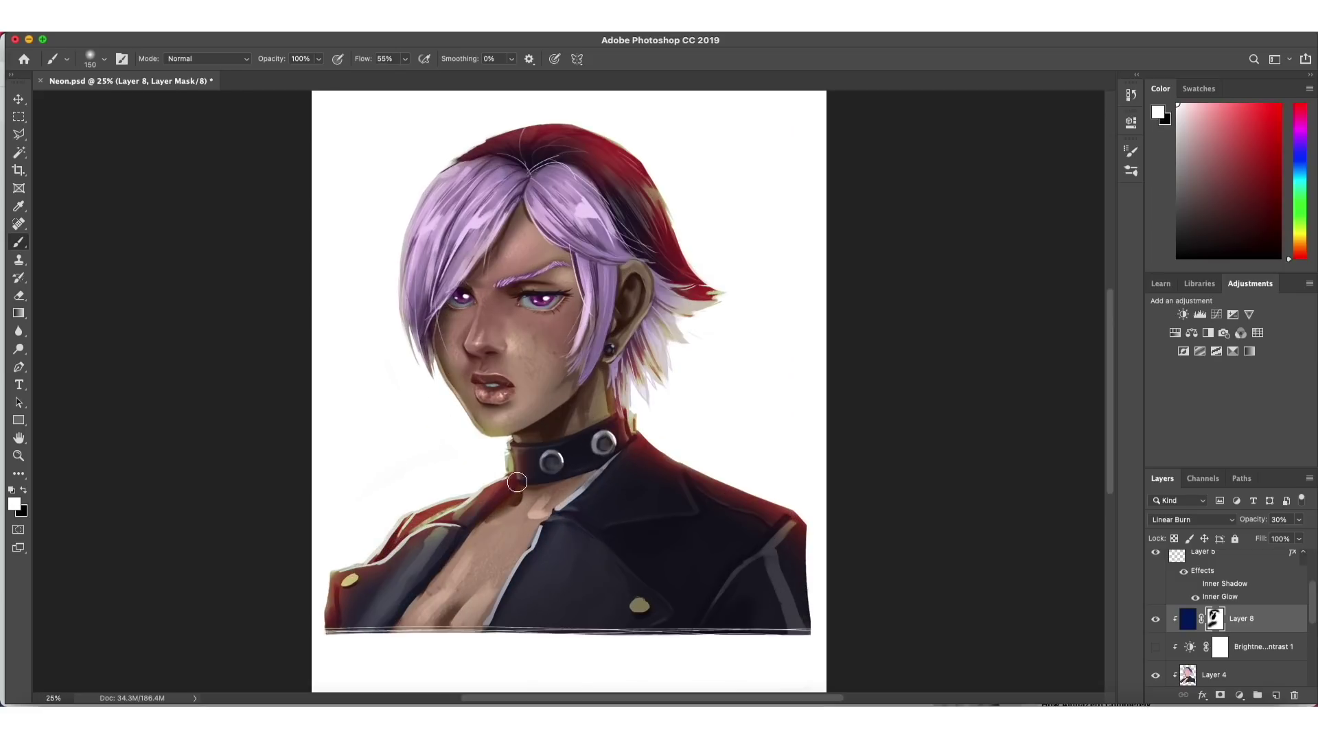
{"action": "mouse_move", "coordinate": [455, 599]}
{"action": "left_mouse_down"}
{"action": "mouse_move", "coordinate": [489, 520]}
{"action": "mouse_move", "coordinate": [440, 593]}
{"action": "left_mouse_up"}
{"action": "key", "text": "ctrl+plus"}
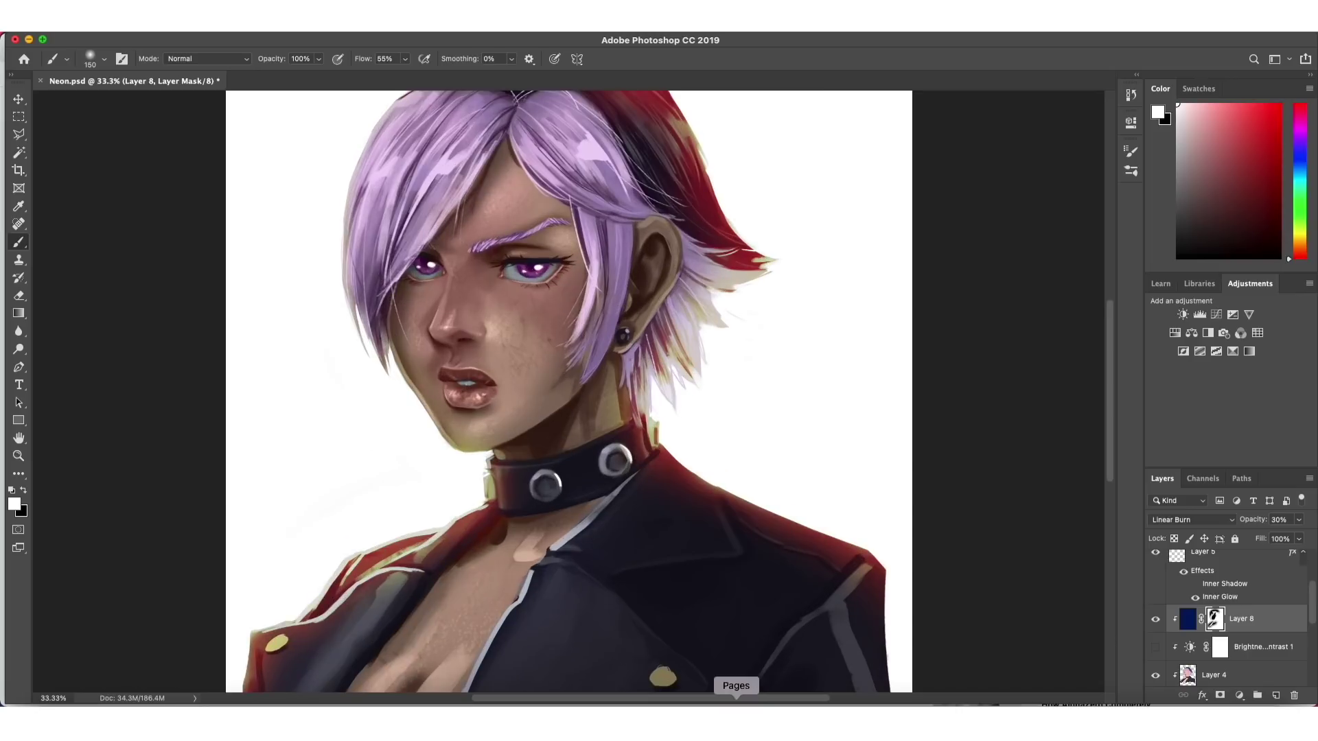
{"action": "key", "text": "ctrl+minus"}
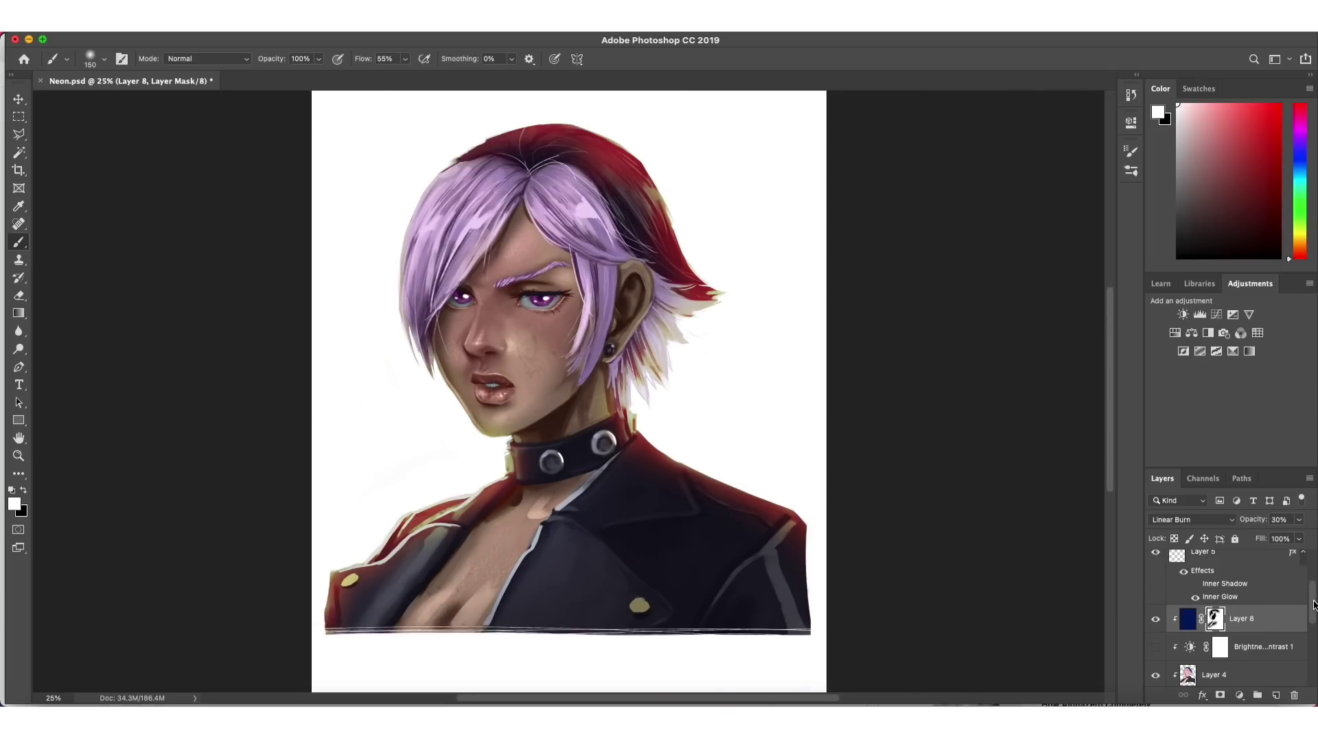
- Compare the portrait with Layer 4 hidden and shown, and try Layer 4 at 50% opacity
{"action": "scroll", "coordinate": [1313, 604], "scroll_direction": "down", "scroll_amount": 3}
{"action": "left_click", "coordinate": [1257, 589]}
{"action": "left_click", "coordinate": [1155, 590]}
{"action": "left_click", "coordinate": [1155, 589]}
{"action": "left_click", "coordinate": [1279, 519]}
{"action": "type", "text": "50"}
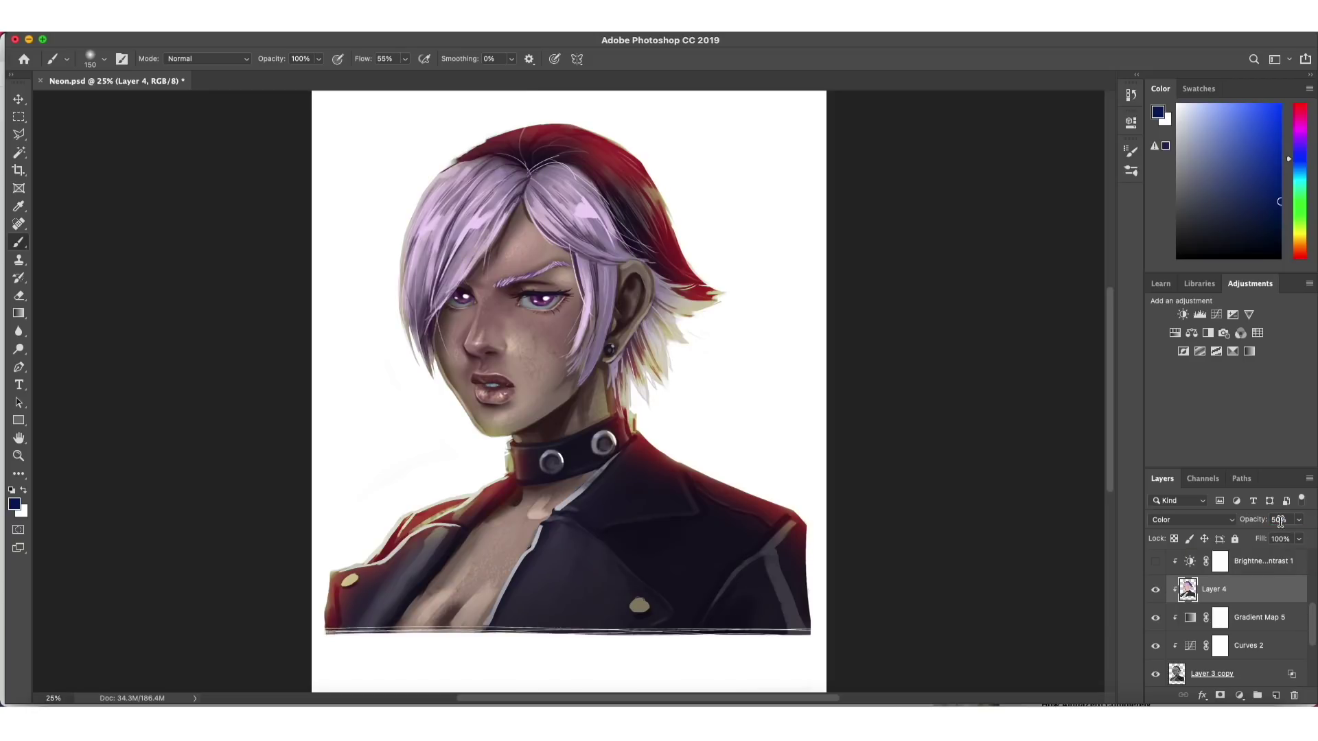
{"action": "key", "text": "ctrl+minus"}
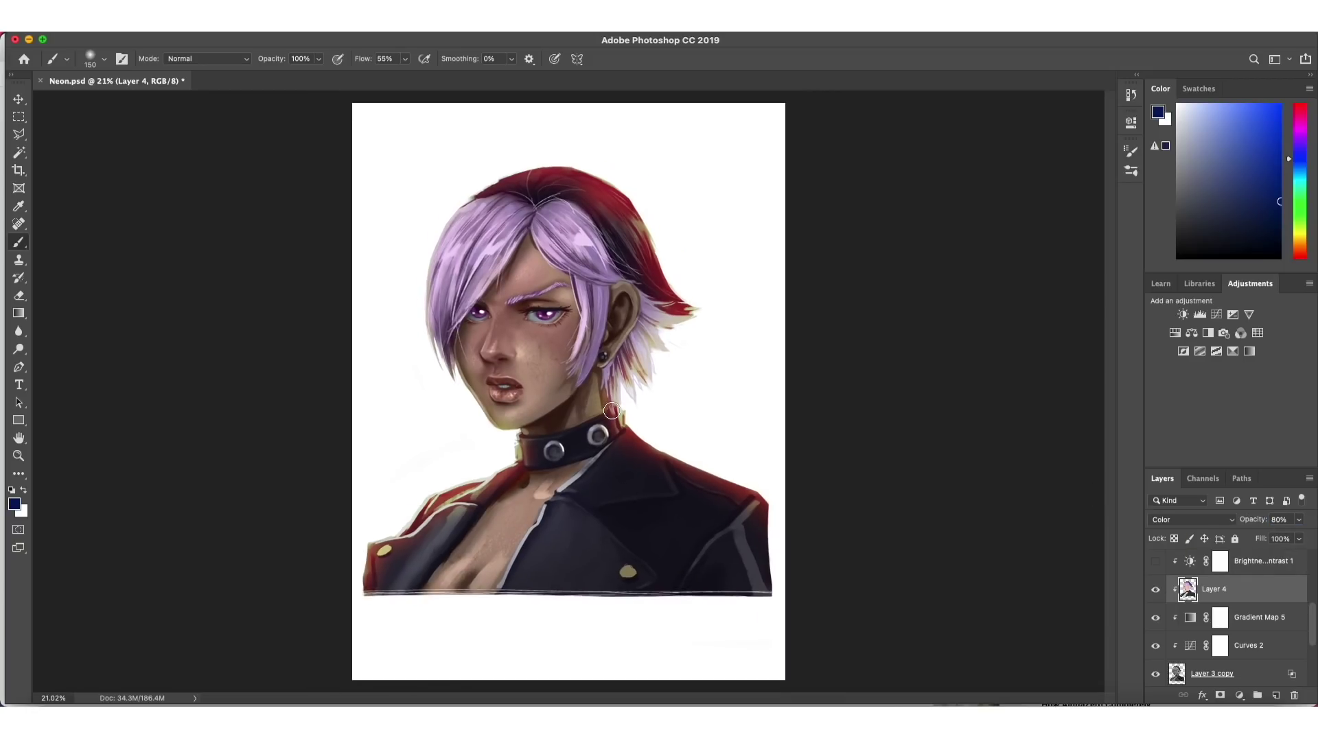
- Add a Selective Color adjustment above Layer 7 and set its Blacks to Cyan +8, Magenta +22 and Black -14
{"action": "scroll", "coordinate": [1314, 618], "scroll_direction": "up", "scroll_amount": 3}
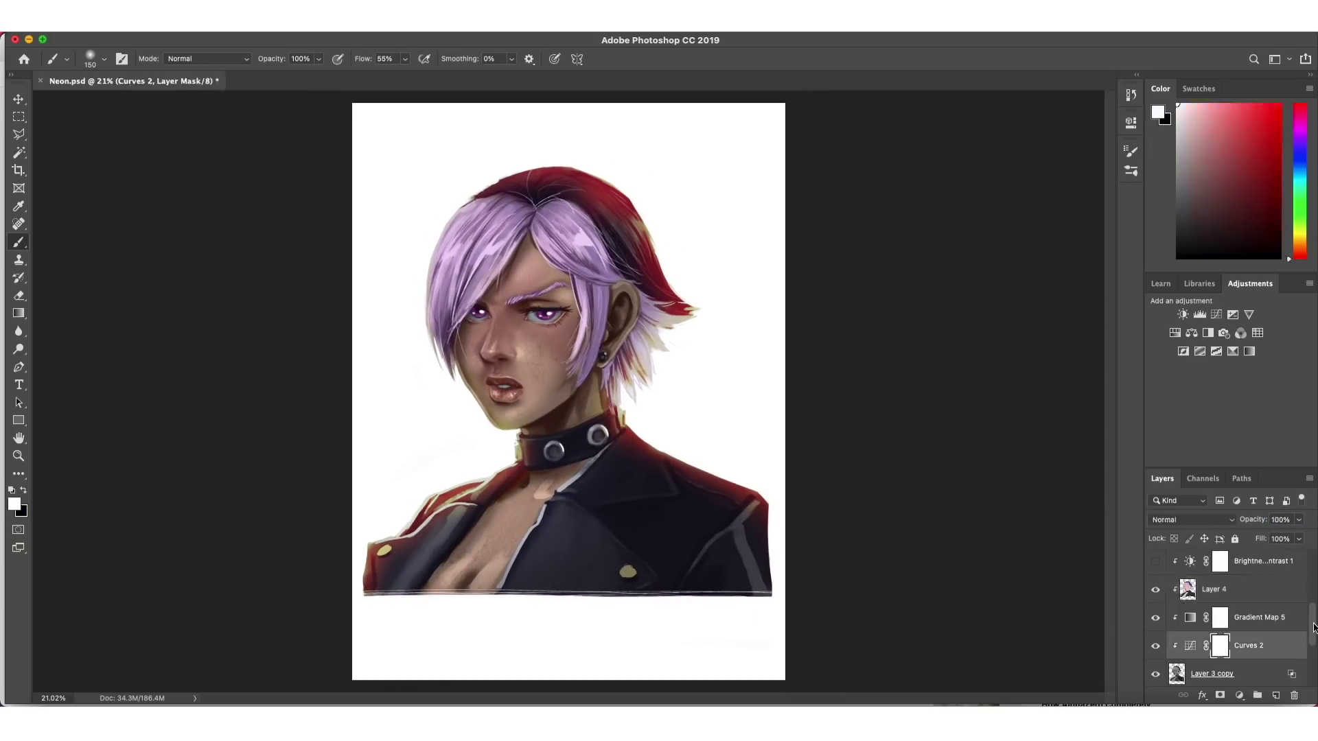
{"action": "left_click", "coordinate": [1208, 576]}
{"action": "key", "text": "ctrl+z"}
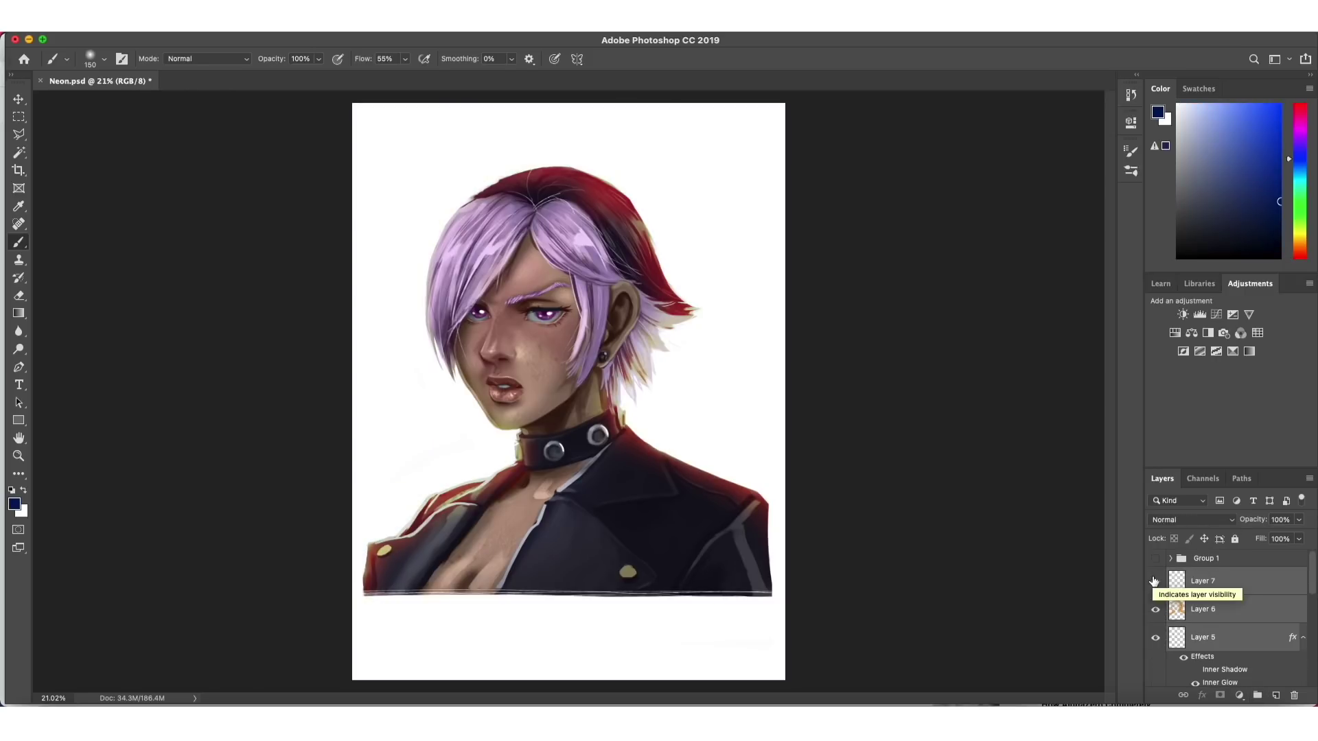
{"action": "left_click", "coordinate": [1248, 640]}
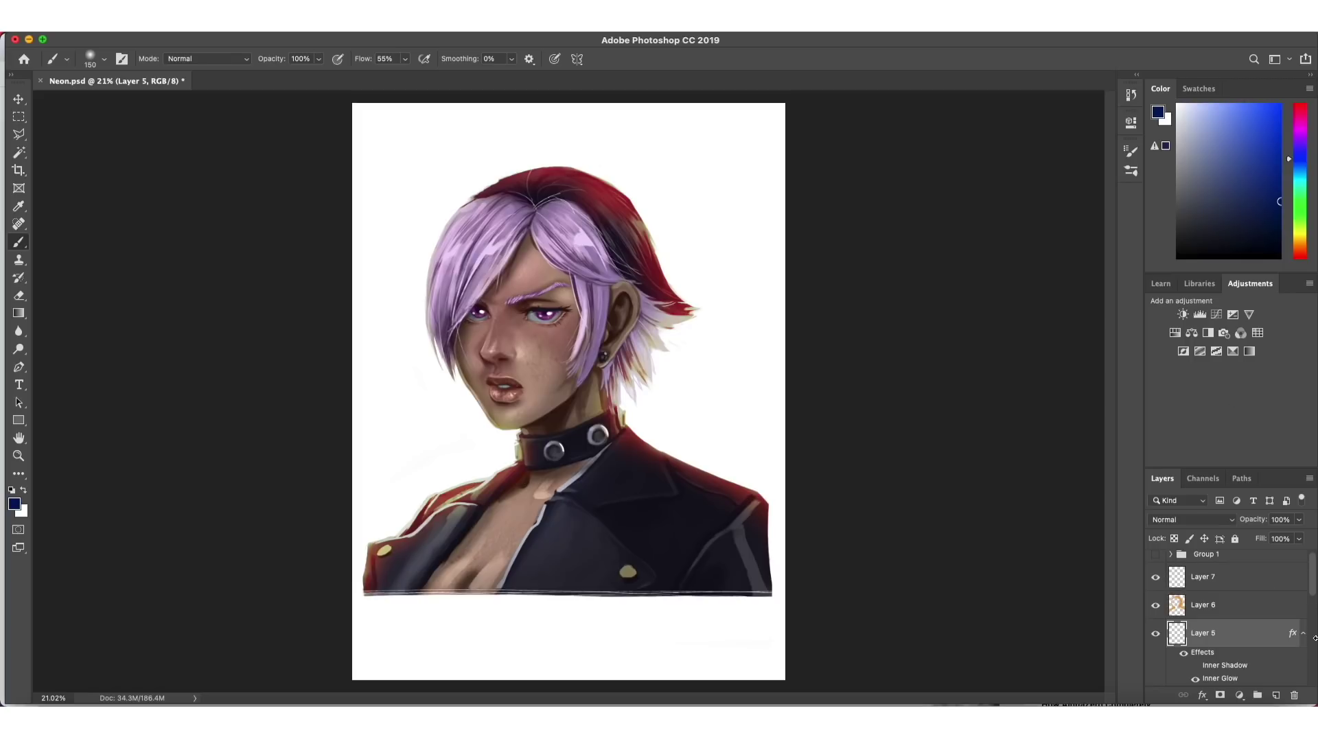
{"action": "left_click", "coordinate": [1259, 582]}
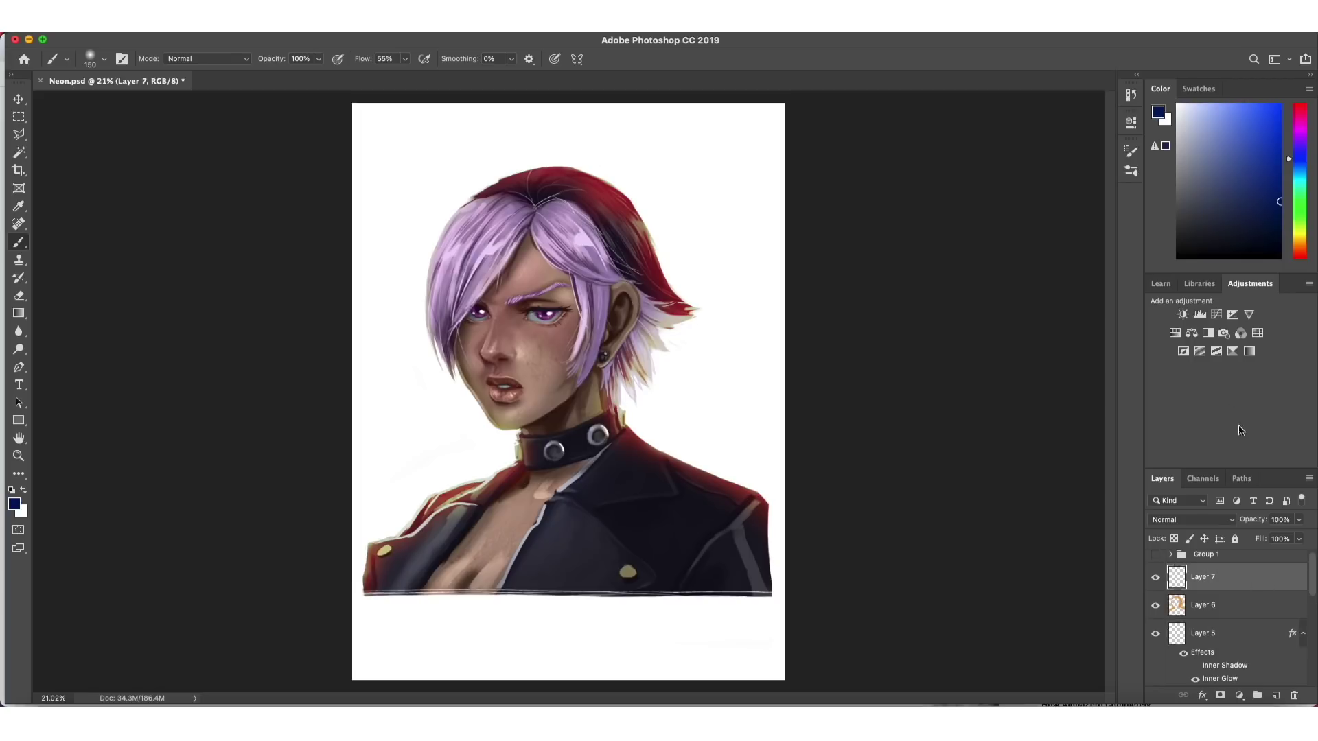
{"action": "left_click", "coordinate": [1232, 352]}
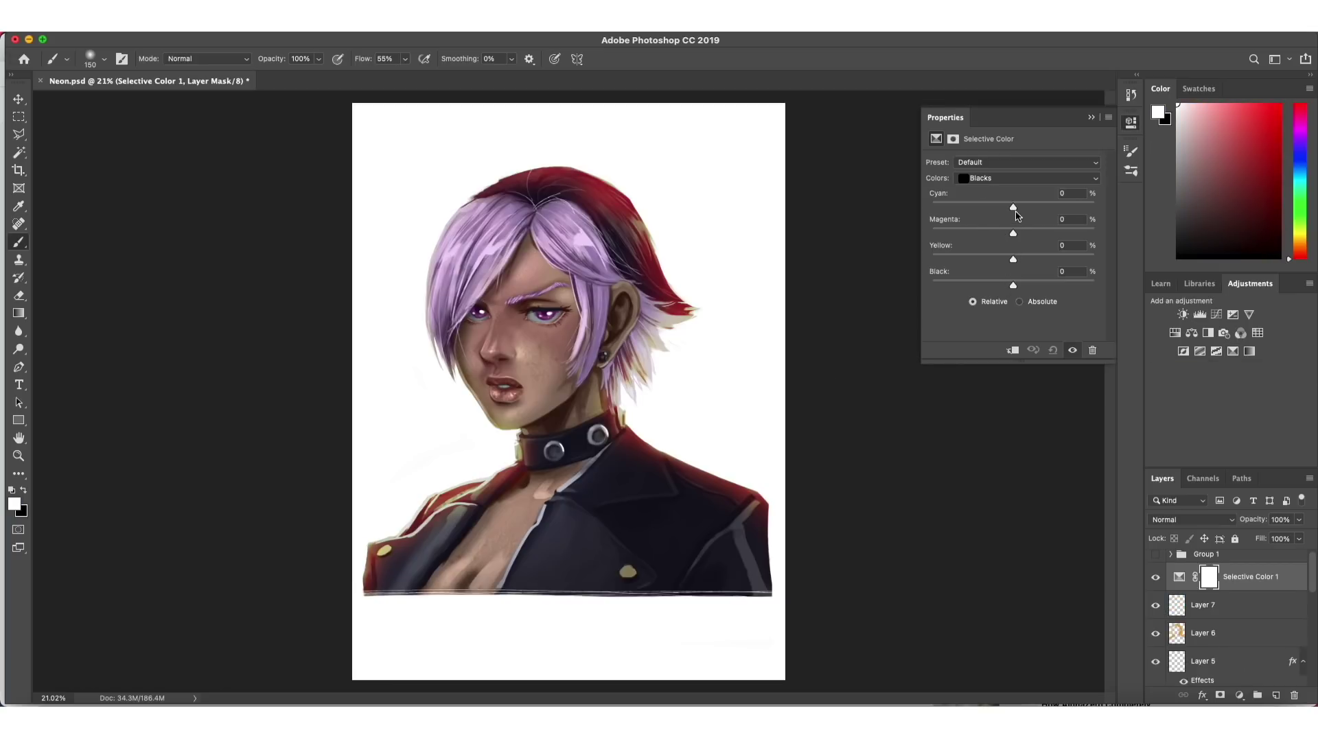
{"action": "left_click", "coordinate": [991, 284]}
{"action": "left_click_drag", "start_coordinate": [991, 284], "coordinate": [1003, 285]}
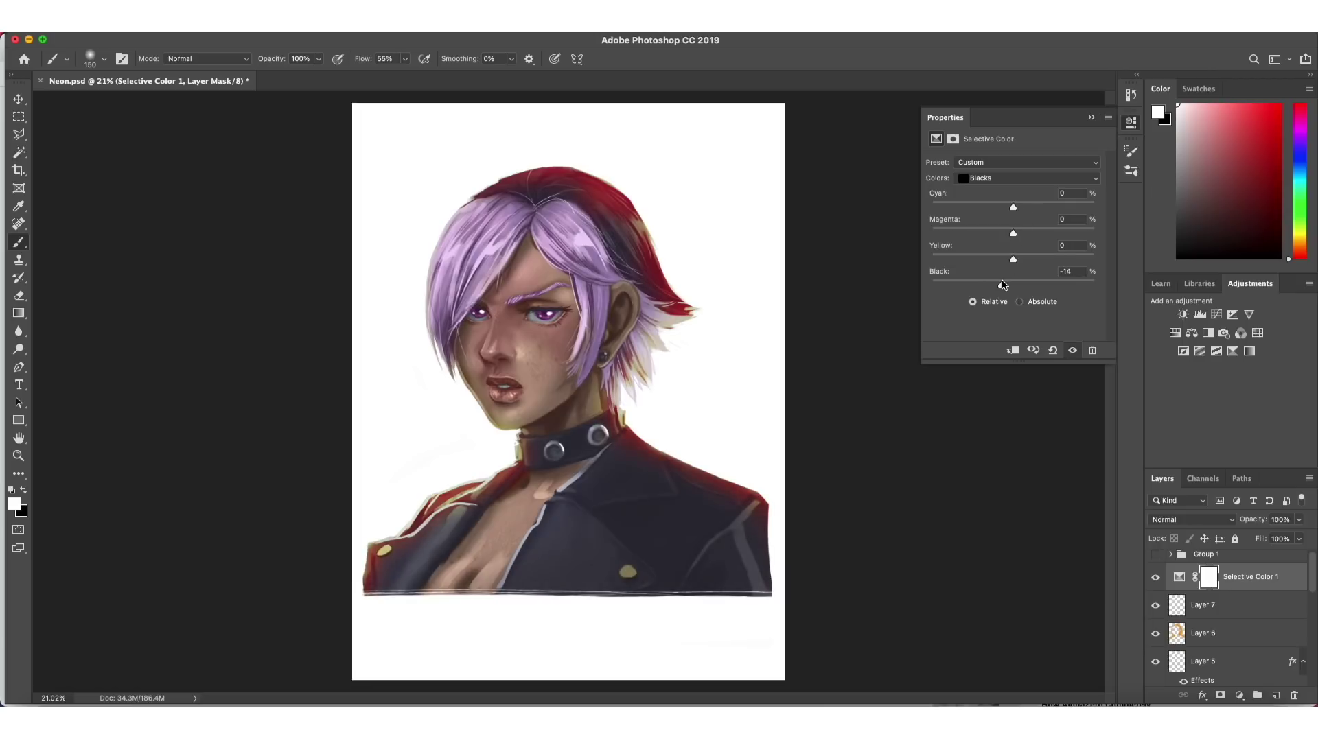
{"action": "left_click", "coordinate": [1026, 234]}
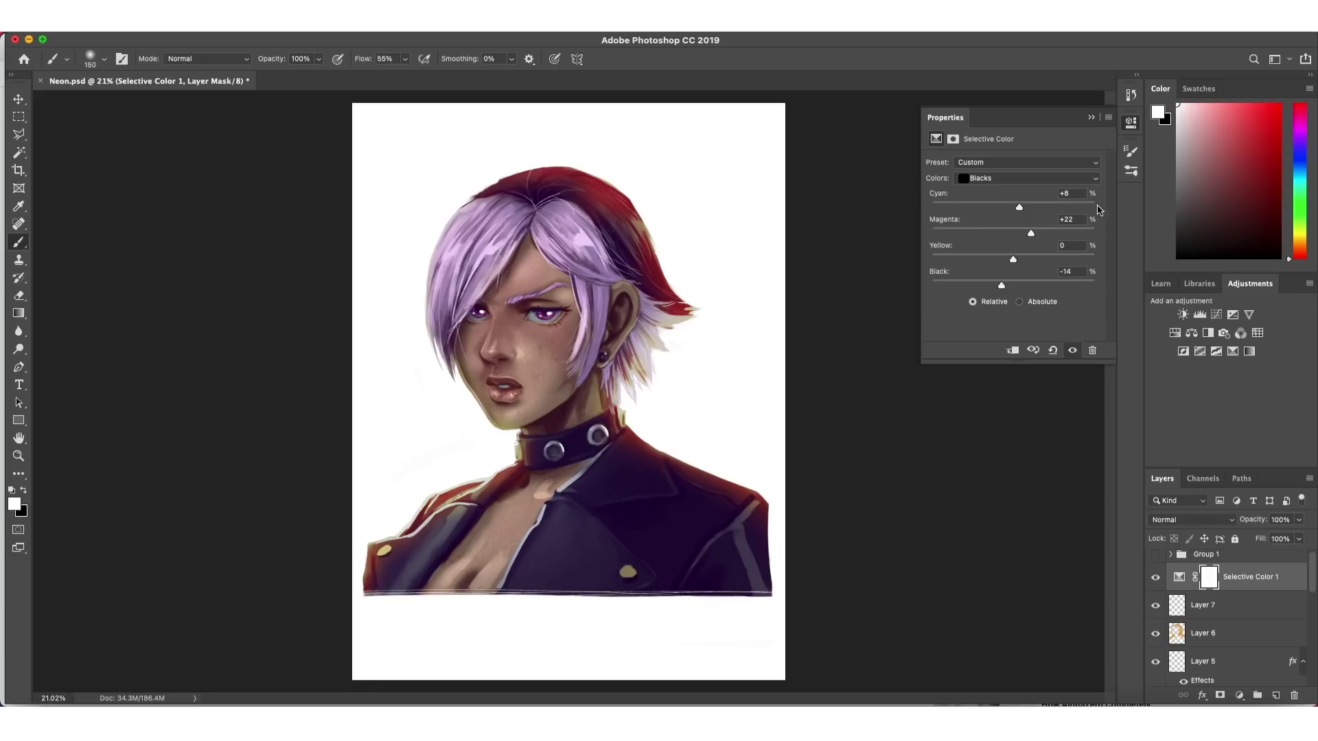
{"action": "left_click", "coordinate": [1091, 117]}
- Compare the portrait with the Selective Color adjustment hidden and shown
{"action": "left_click", "coordinate": [1155, 577]}
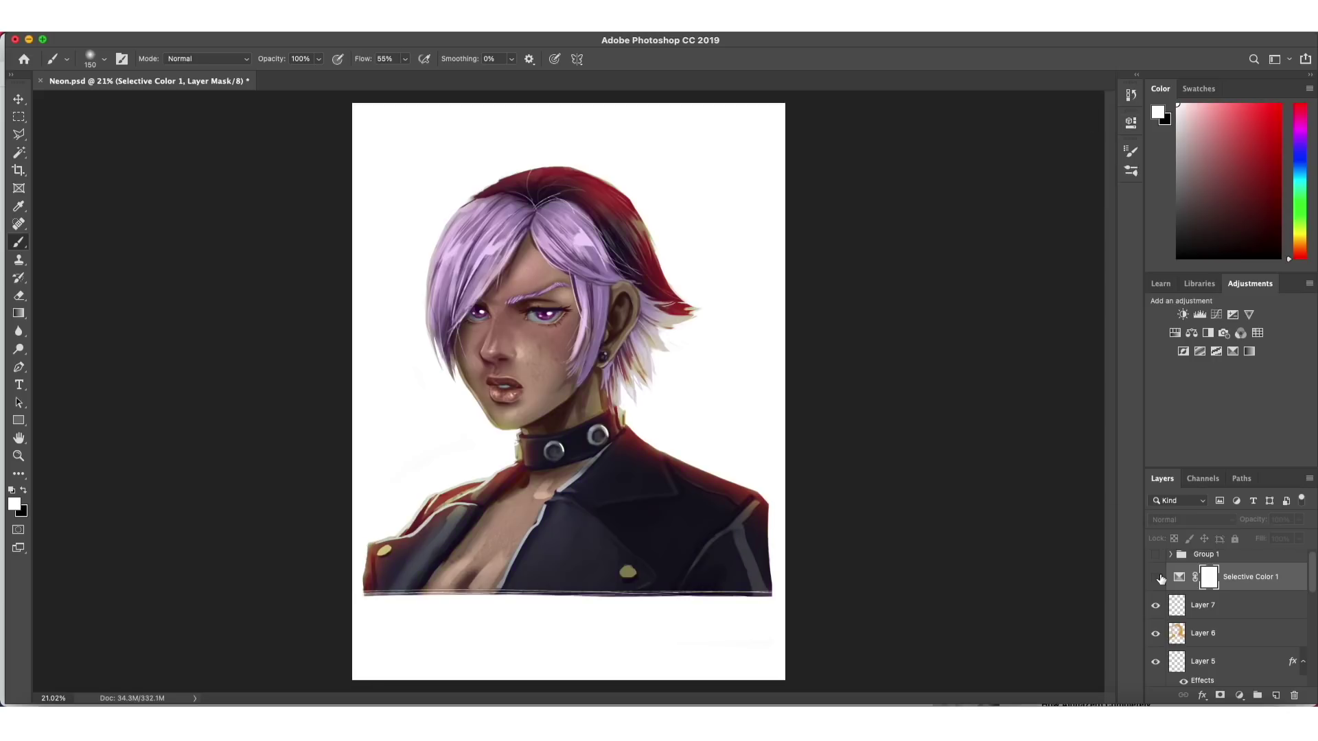
{"action": "left_click", "coordinate": [1155, 578]}
{"action": "left_click", "coordinate": [1156, 577]}
{"action": "left_click", "coordinate": [1155, 577]}
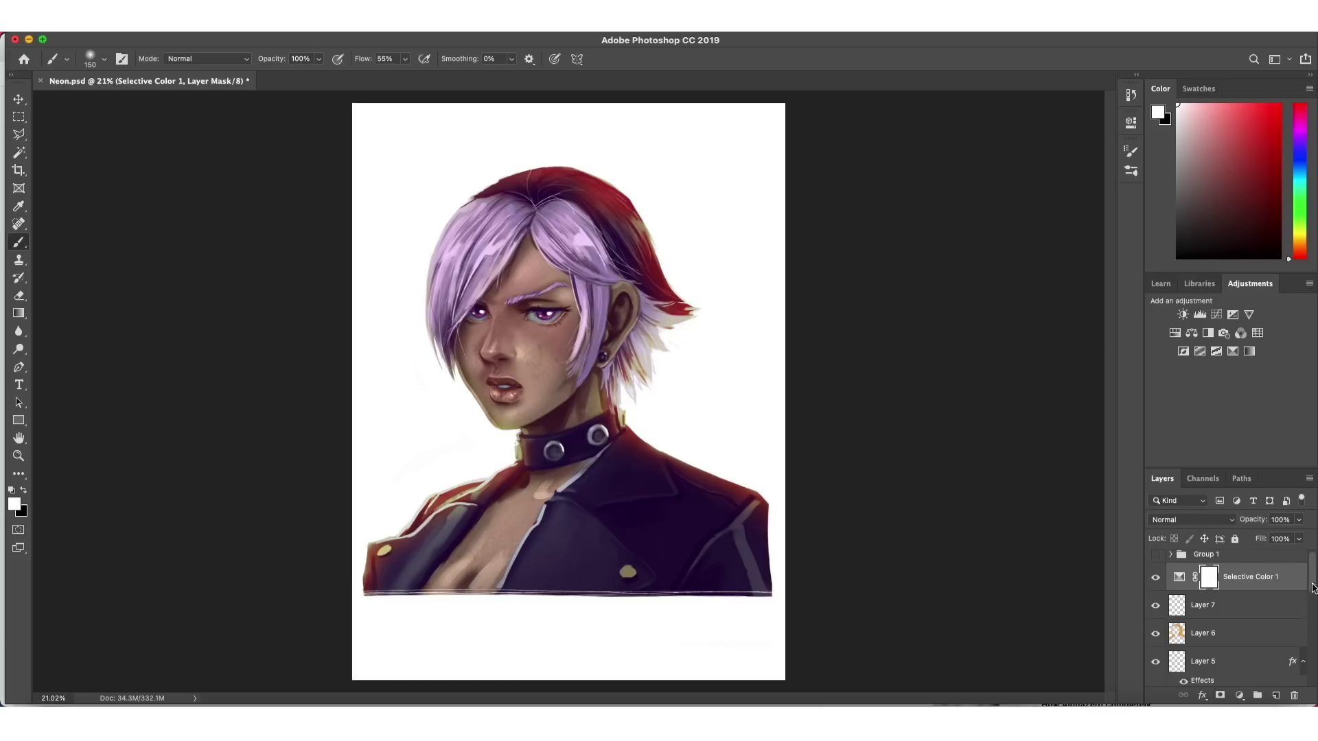
- Select Layer 7, choose a bright pink foreground colour and reduce the brush size to 7 px
{"action": "left_click", "coordinate": [1228, 604]}
{"action": "scroll", "coordinate": [542, 315], "scroll_direction": "up", "scroll_amount": 8}
{"action": "left_click", "coordinate": [1201, 102]}
{"action": "left_click", "coordinate": [1249, 106]}
{"action": "key", "text": "bracketleft"}
{"action": "key", "text": "bracketleft"}
{"action": "key", "text": "bracketleft"}
{"action": "key", "text": "bracketleft"}
{"action": "key", "text": "bracketleft"}
{"action": "key", "text": "bracketleft"}
{"action": "key", "text": "bracketleft"}
{"action": "key", "text": "bracketleft"}
{"action": "key", "text": "bracketleft"}
{"action": "key", "text": "bracketleft"}
{"action": "key", "text": "bracketleft"}
{"action": "key", "text": "bracketleft"}
{"action": "left_click", "coordinate": [104, 59]}
{"action": "double_click", "coordinate": [116, 205]}
{"action": "scroll", "coordinate": [306, 371], "scroll_direction": "down", "scroll_amount": 6}
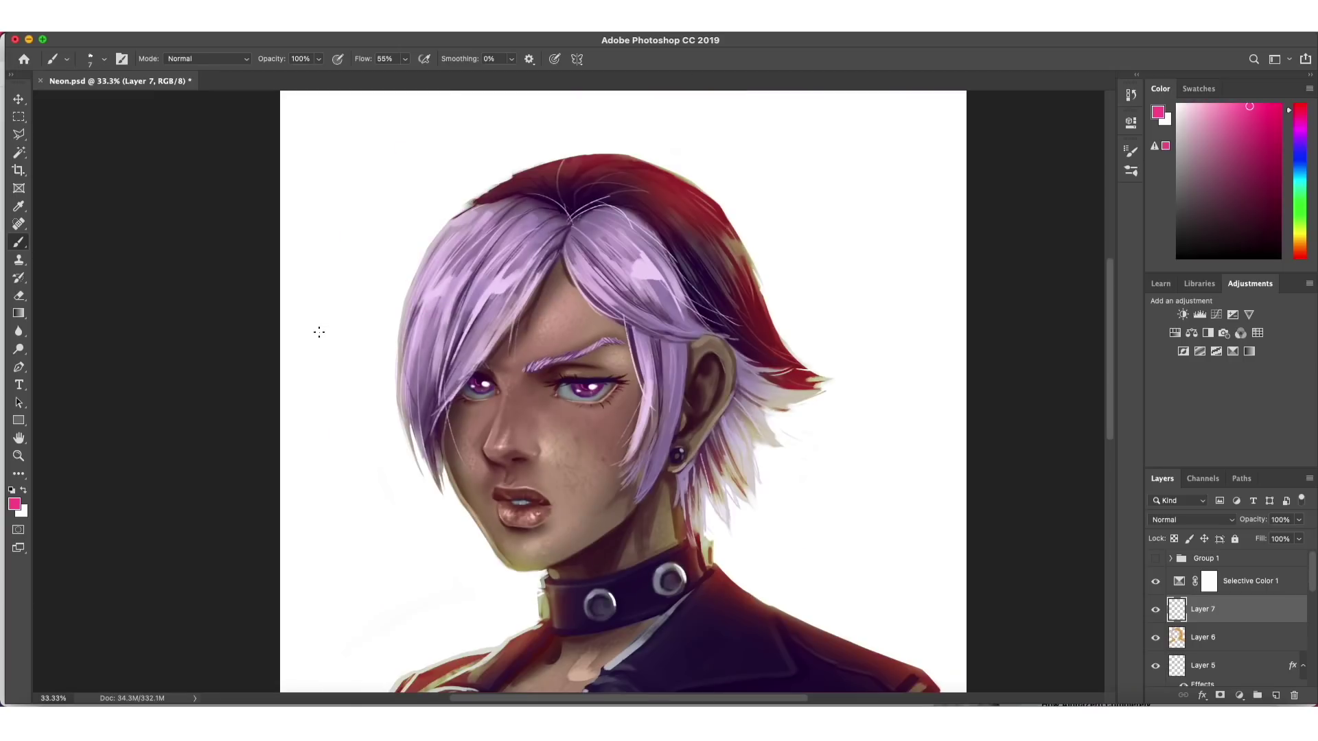
{"action": "scroll", "coordinate": [1307, 590], "scroll_direction": "down", "scroll_amount": 1}
{"action": "scroll", "coordinate": [1291, 604], "scroll_direction": "up", "scroll_amount": 1}
- Duplicate all layers from Selective Color 1 down to Layer 3 copy and merge the duplicates into one layer
{"action": "key", "text": "alt+bracketright"}
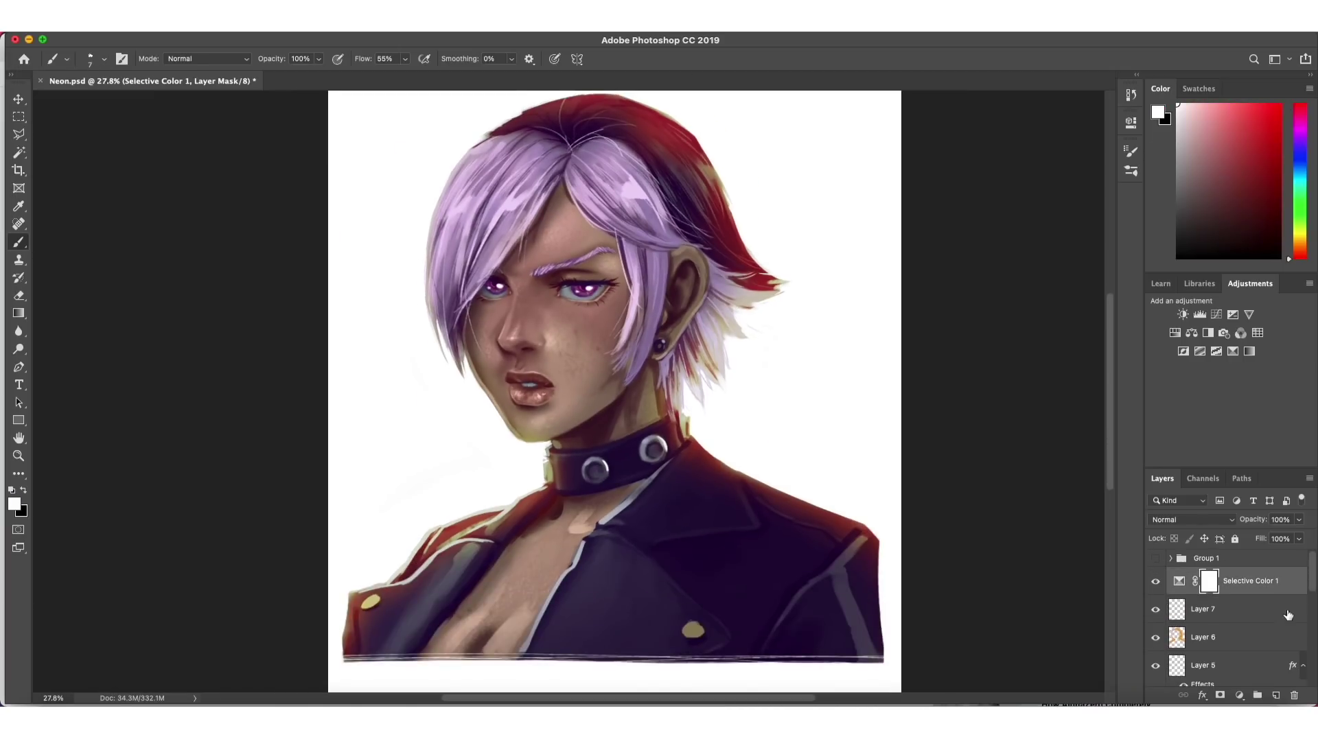
{"action": "scroll", "coordinate": [1295, 594], "scroll_direction": "down", "scroll_amount": 5}
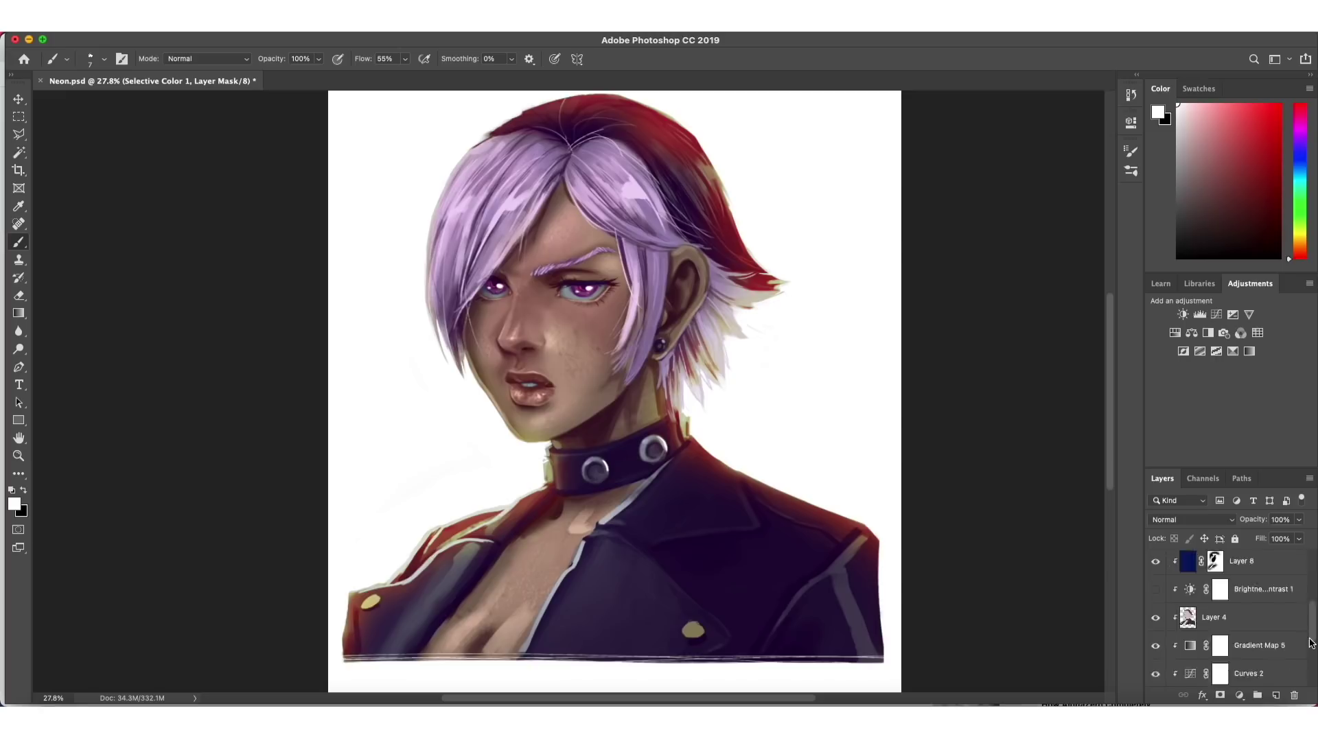
{"action": "right_click", "coordinate": [1252, 602]}
{"action": "left_click", "coordinate": [1279, 635]}
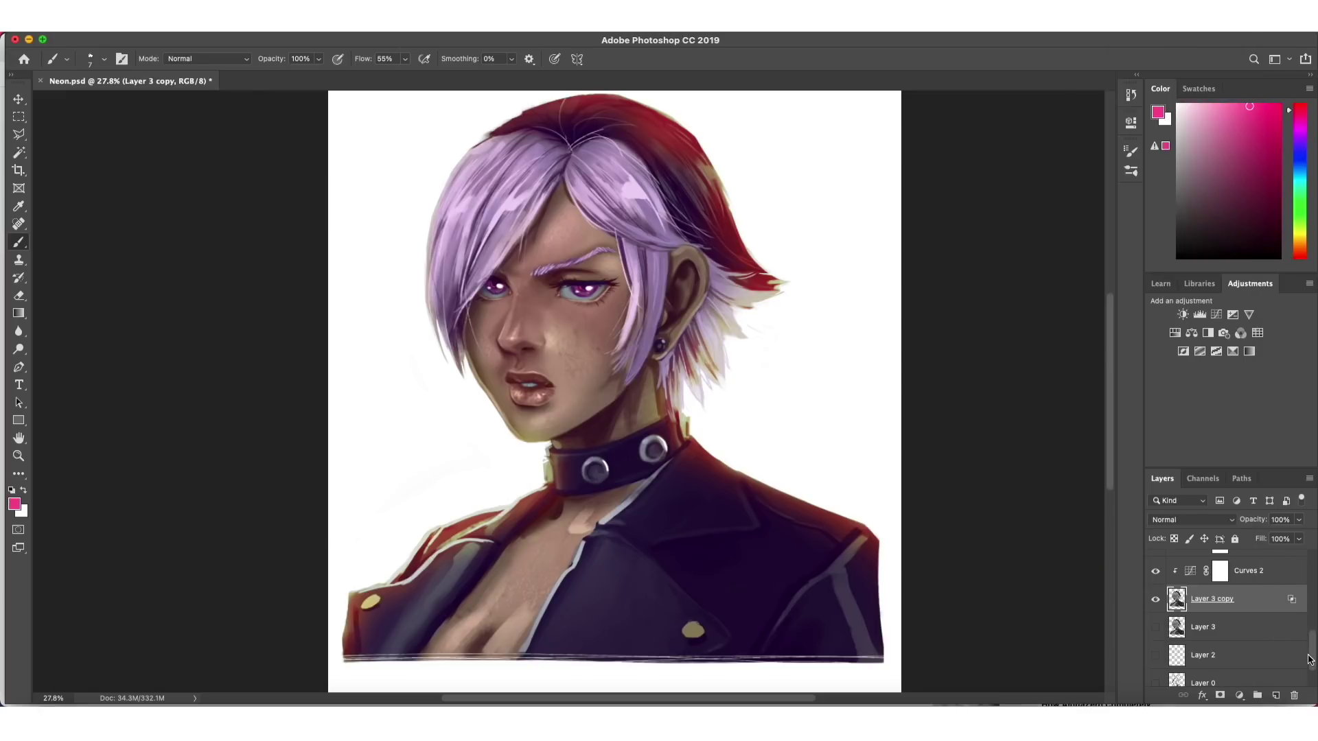
{"action": "left_click_drag", "start_coordinate": [1310, 658], "coordinate": [1312, 518]}
{"action": "left_click", "coordinate": [1282, 592], "text": "shift"}
{"action": "right_click", "coordinate": [1282, 592]}
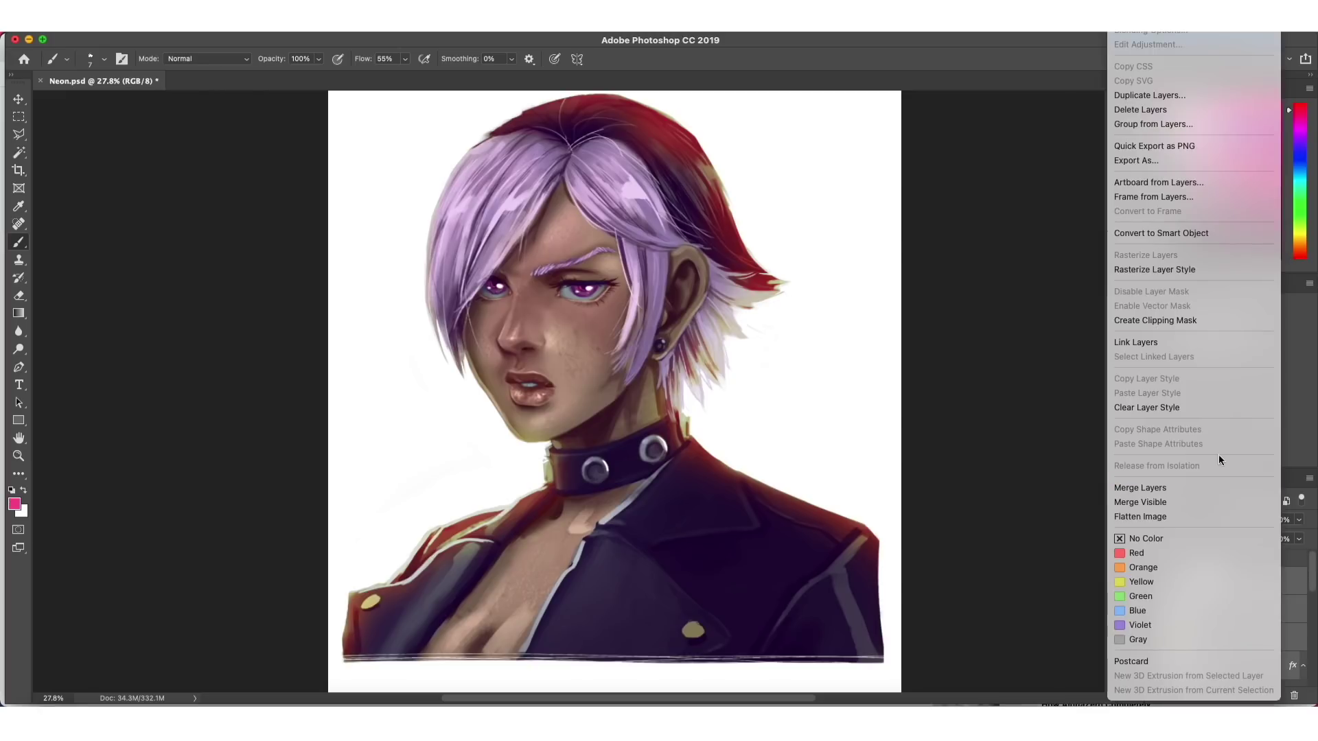
{"action": "left_click", "coordinate": [1157, 130]}
{"action": "left_click", "coordinate": [786, 295]}
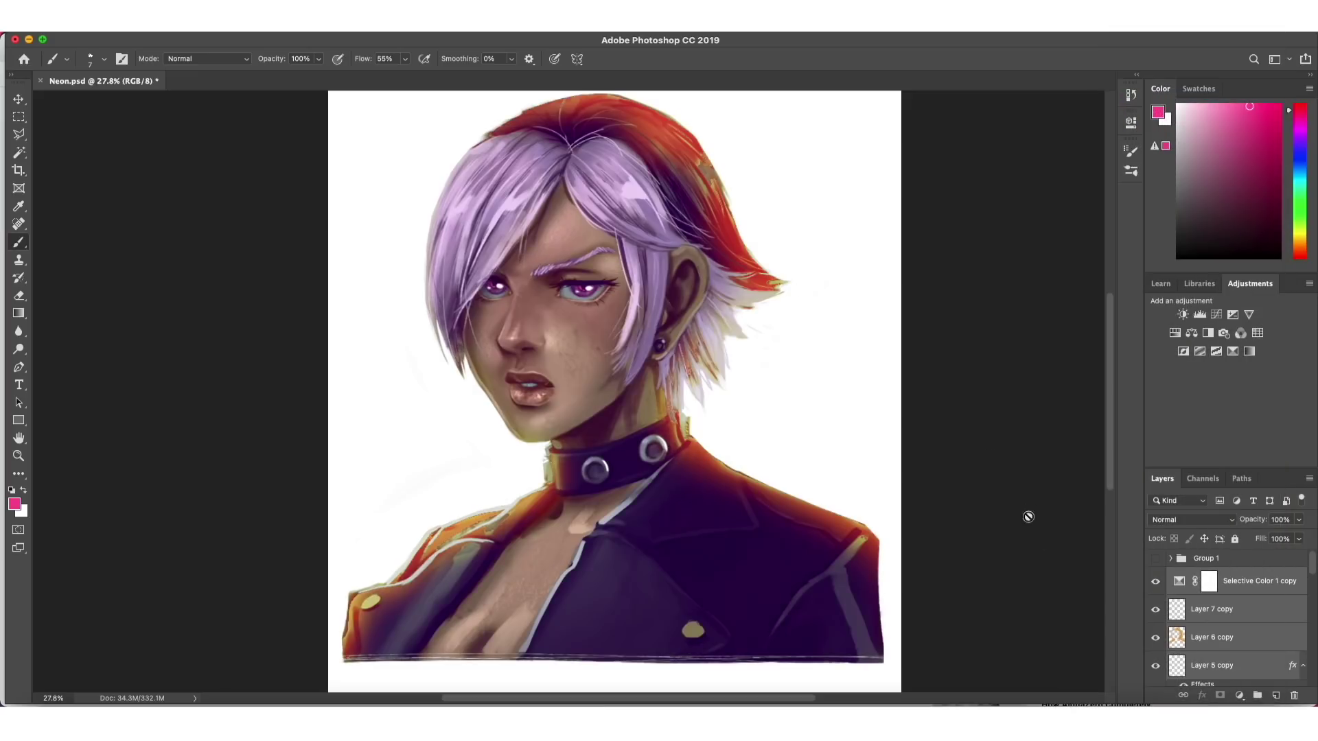
{"action": "right_click", "coordinate": [1237, 619]}
{"action": "left_click", "coordinate": [1159, 488]}
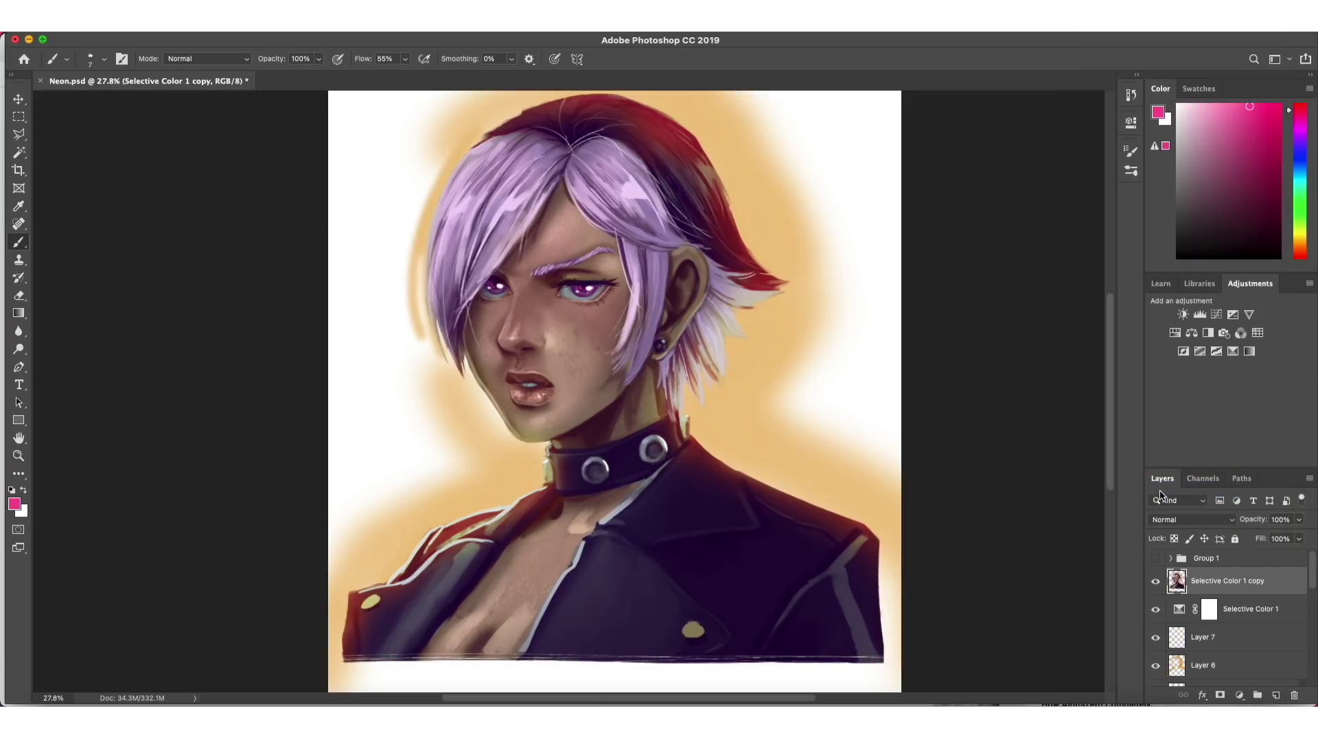
- Select the area around the figure on the merged layer with the Magic Wand, delete its orange background and deselect
{"action": "left_click_drag", "start_coordinate": [1312, 583], "coordinate": [1313, 591]}
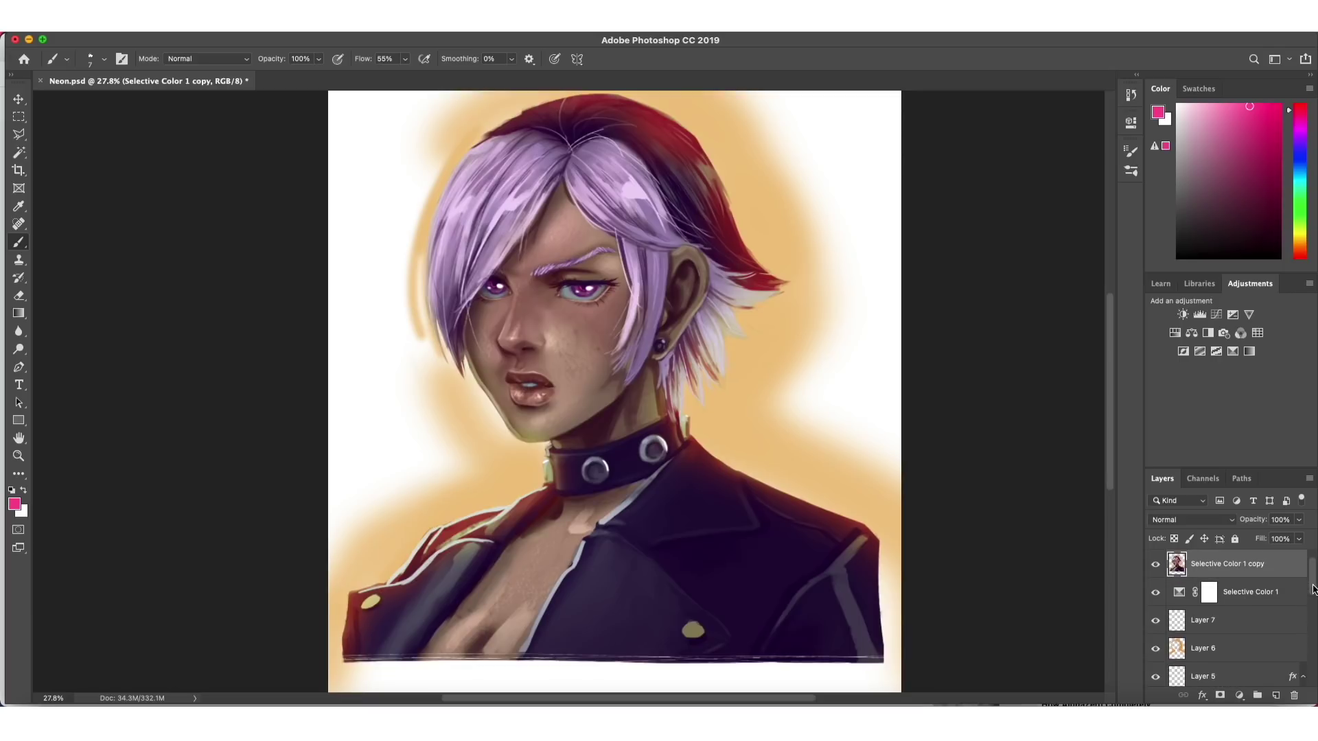
{"action": "left_click", "coordinate": [1156, 565]}
{"action": "left_click_drag", "start_coordinate": [1313, 577], "coordinate": [1313, 602]}
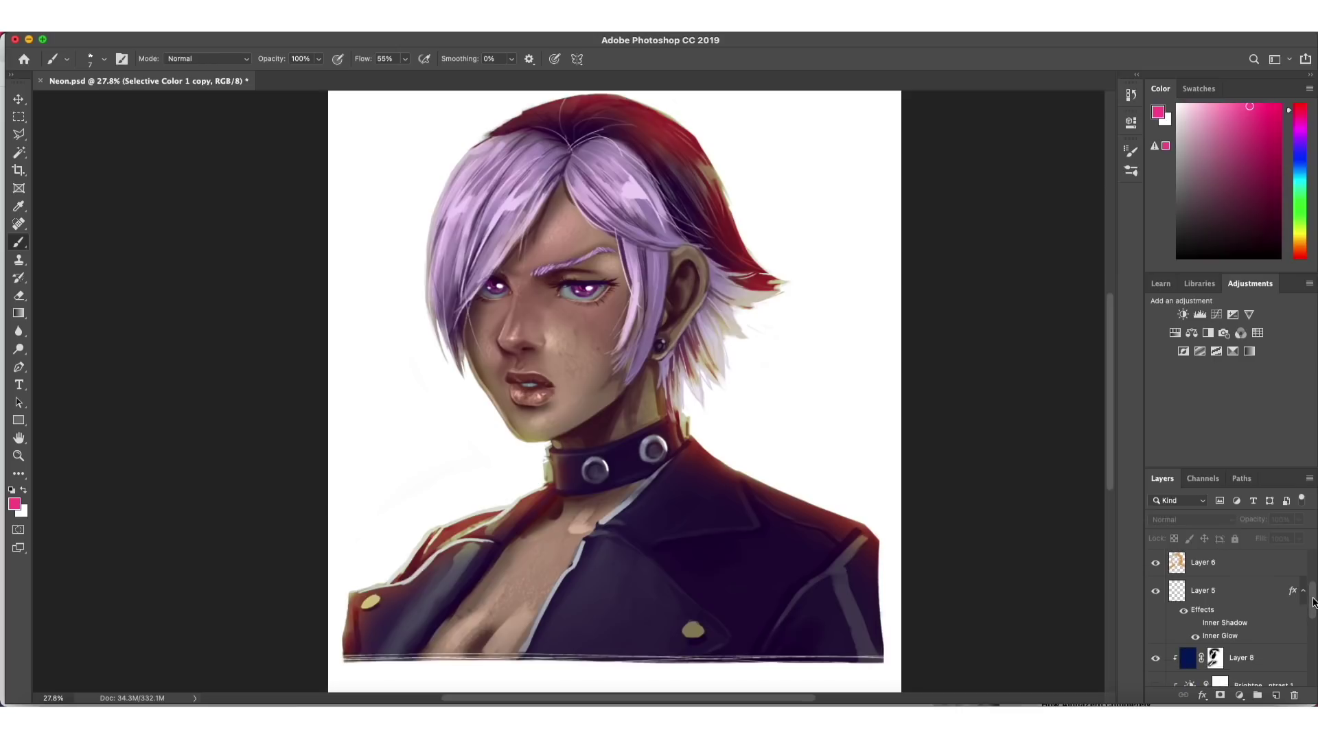
{"action": "key", "text": "w"}
{"action": "left_click", "coordinate": [893, 441]}
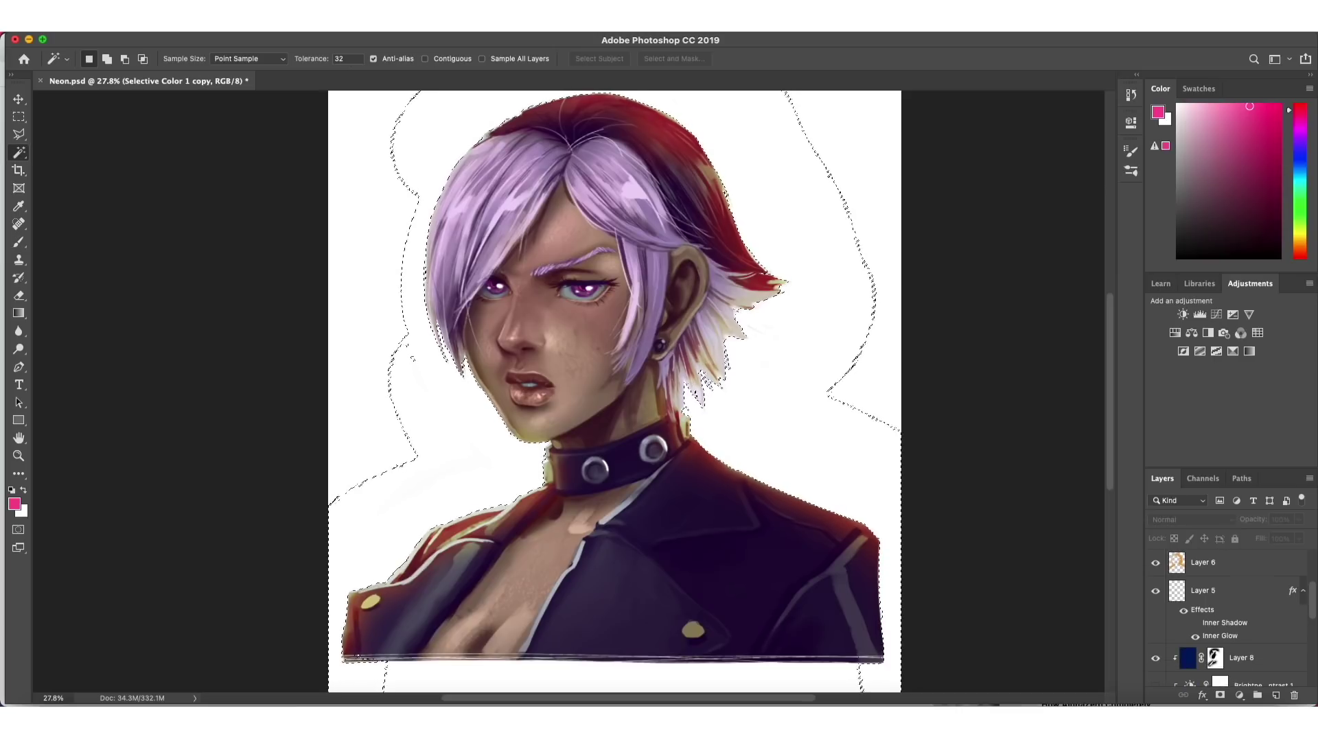
{"action": "scroll", "coordinate": [1207, 604], "scroll_direction": "up", "scroll_amount": 3}
{"action": "left_click", "coordinate": [1155, 583]}
{"action": "left_click", "coordinate": [1156, 583]}
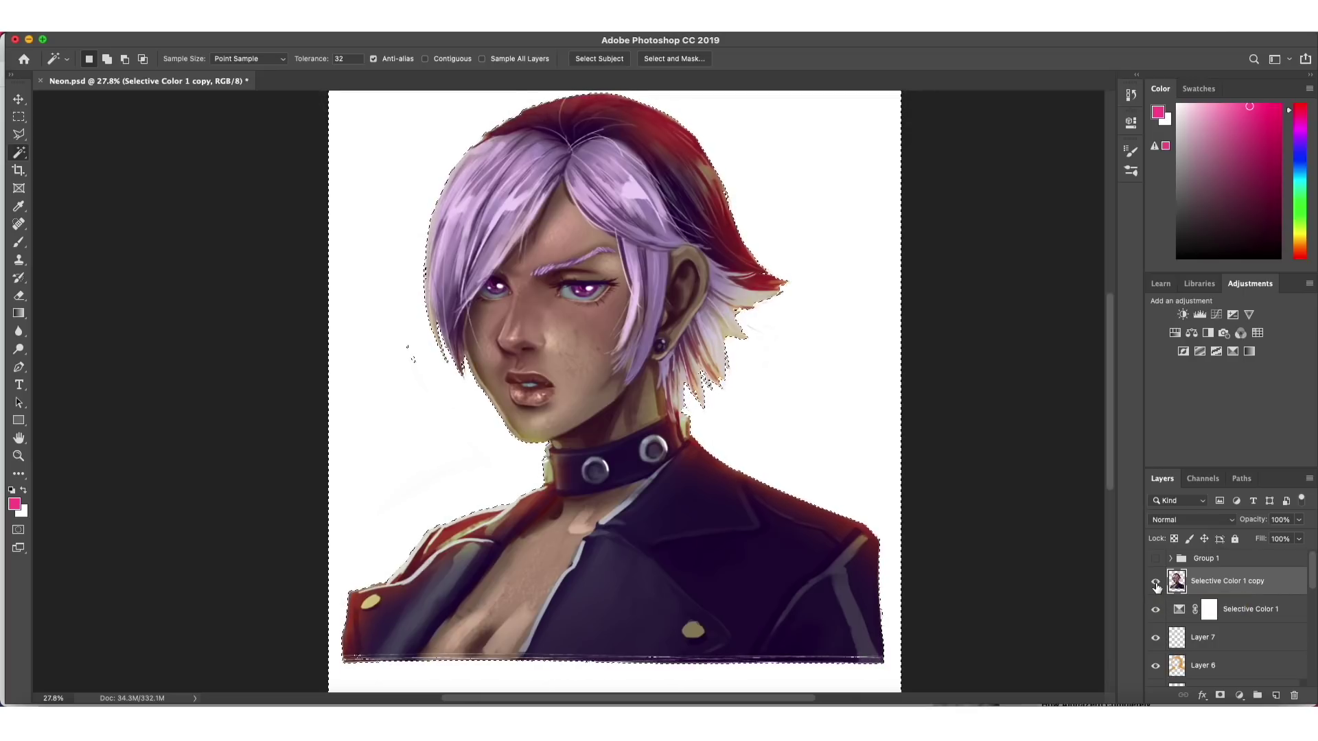
{"action": "key", "text": "super+d"}
- Select nearly the whole canvas with a rectangular marquee and apply a 30-pixel Gaussian Blur to the merged portrait layer
{"action": "key", "text": "m"}
{"action": "scroll", "coordinate": [566, 374], "scroll_direction": "down", "scroll_amount": 2}
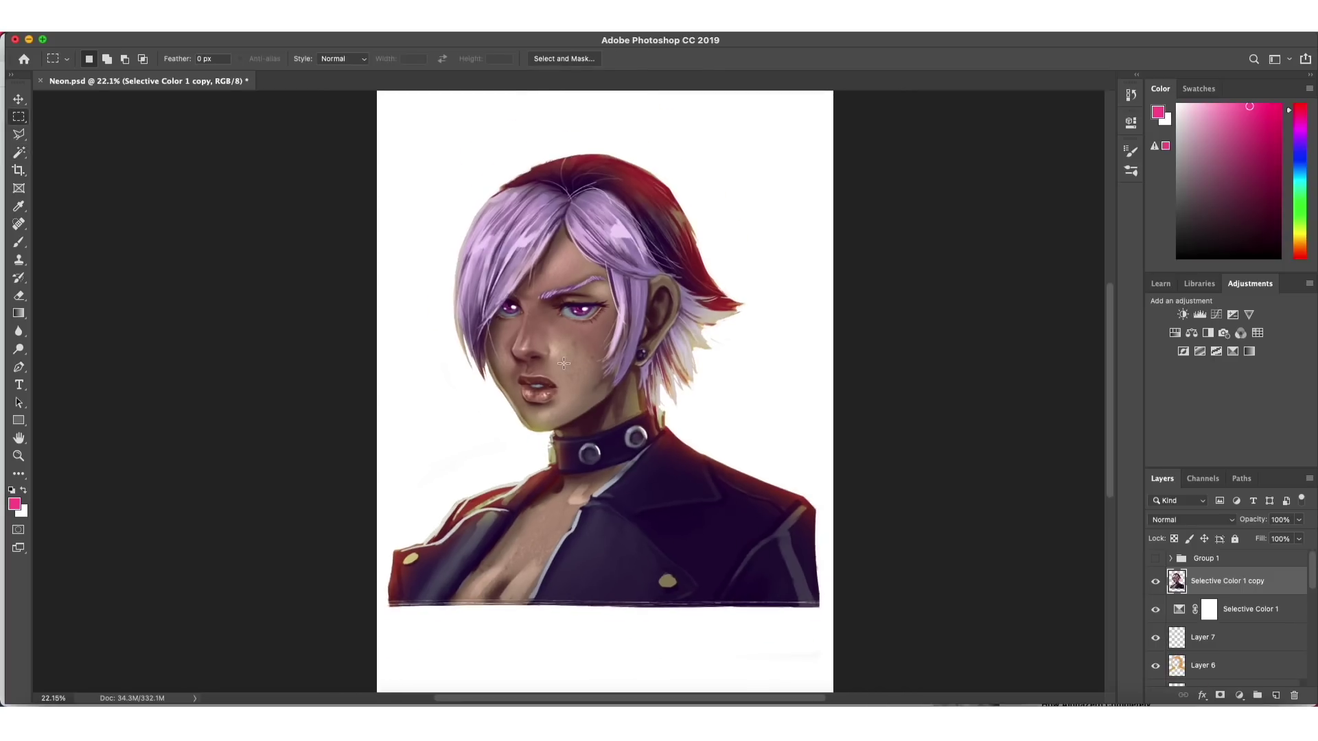
{"action": "scroll", "coordinate": [563, 363], "scroll_direction": "down", "scroll_amount": 1}
{"action": "left_click_drag", "start_coordinate": [350, 122], "coordinate": [789, 647]}
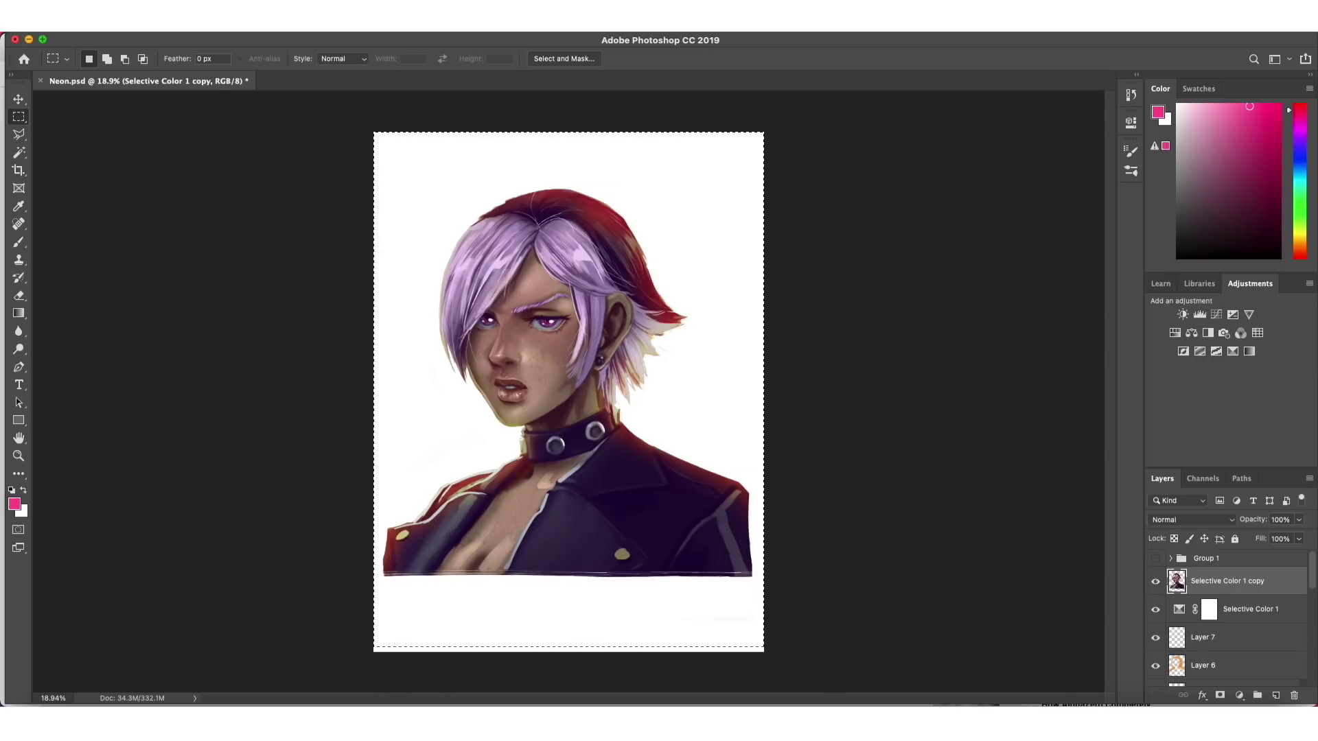
{"action": "left_click", "coordinate": [338, 35]}
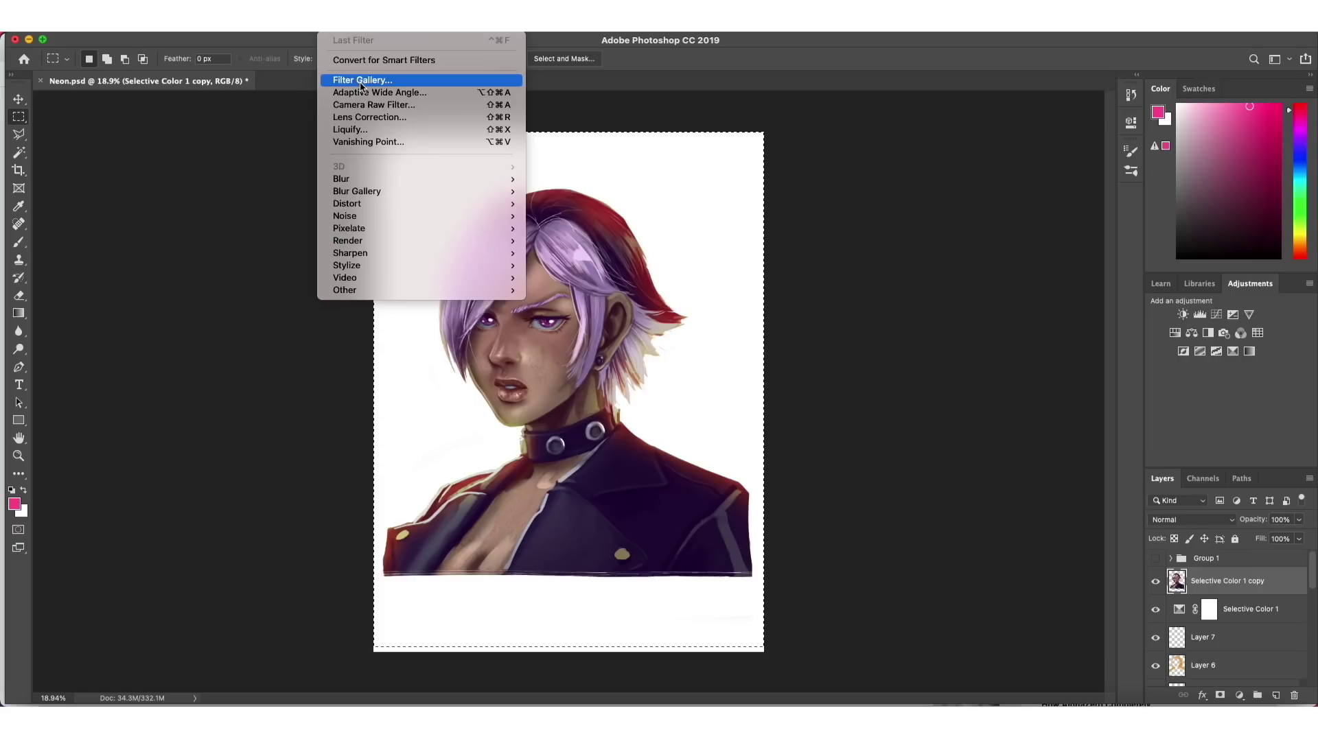
{"action": "mouse_move", "coordinate": [292, 34]}
{"action": "mouse_move", "coordinate": [338, 36]}
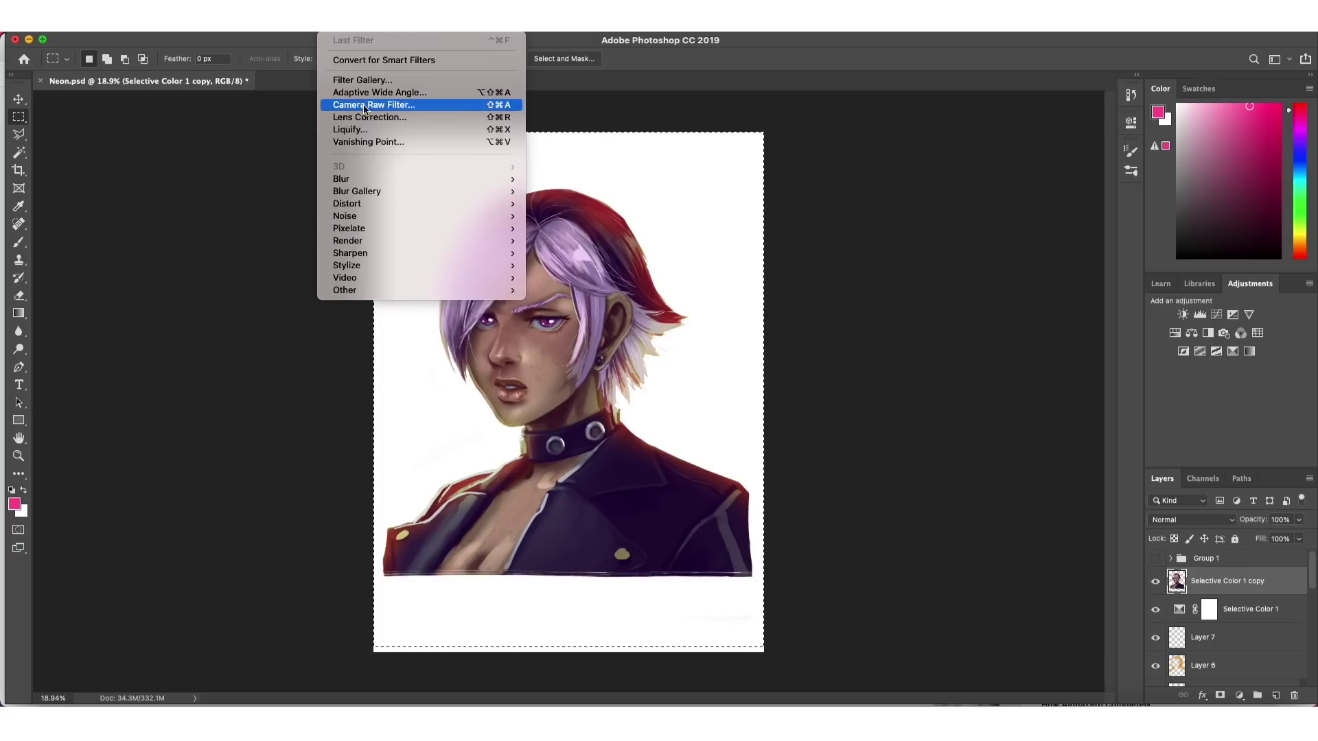
{"action": "mouse_move", "coordinate": [413, 177]}
{"action": "left_click", "coordinate": [550, 232]}
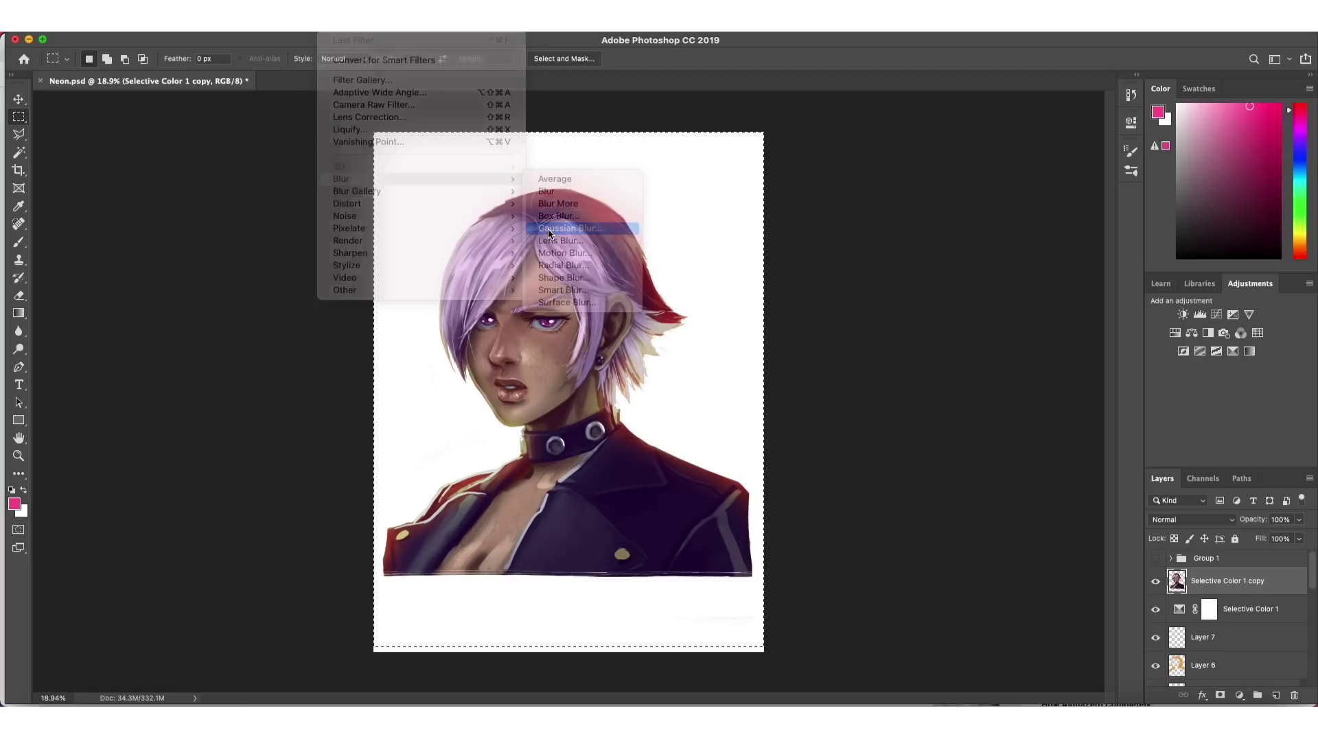
{"action": "type", "text": "30"}
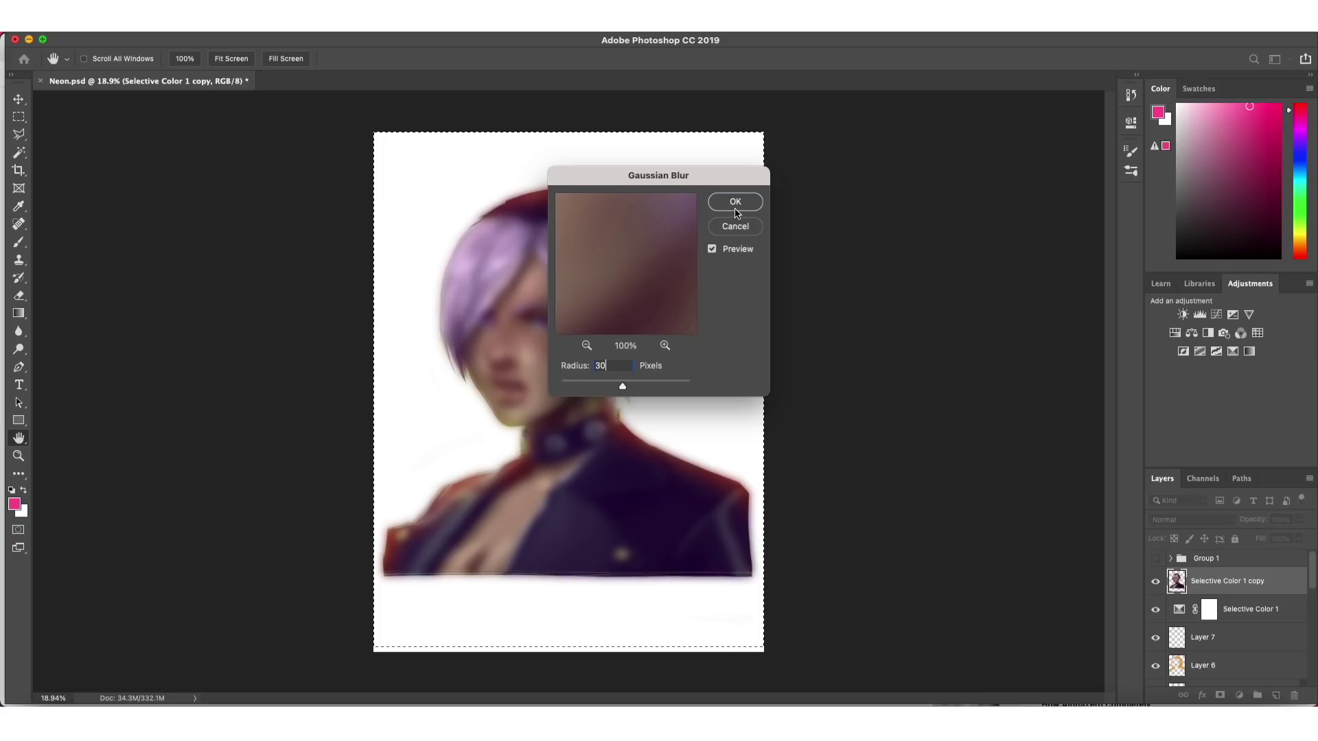
{"action": "left_click", "coordinate": [735, 206]}
- Set the blurred layer to Lighten blend mode at 30% opacity and clear the selection
{"action": "left_click", "coordinate": [1187, 520]}
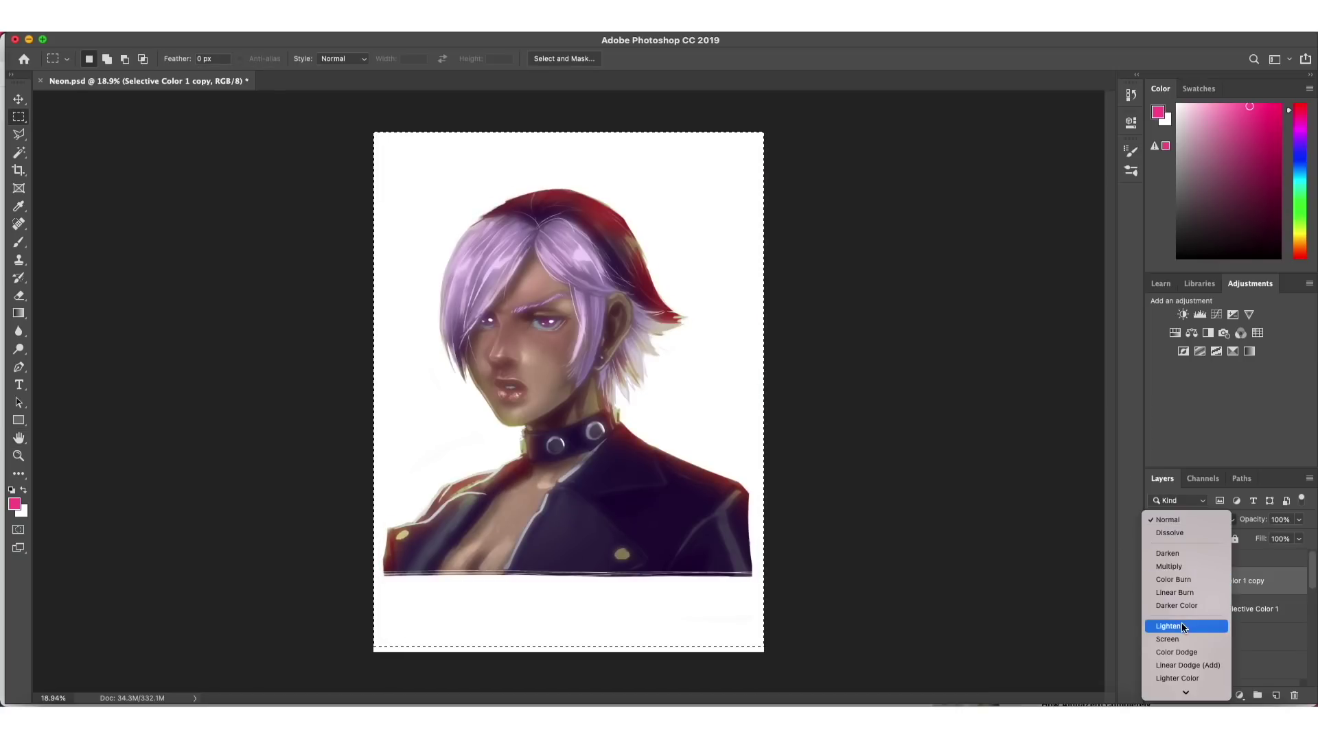
{"action": "left_click", "coordinate": [1182, 626]}
{"action": "type", "text": "30"}
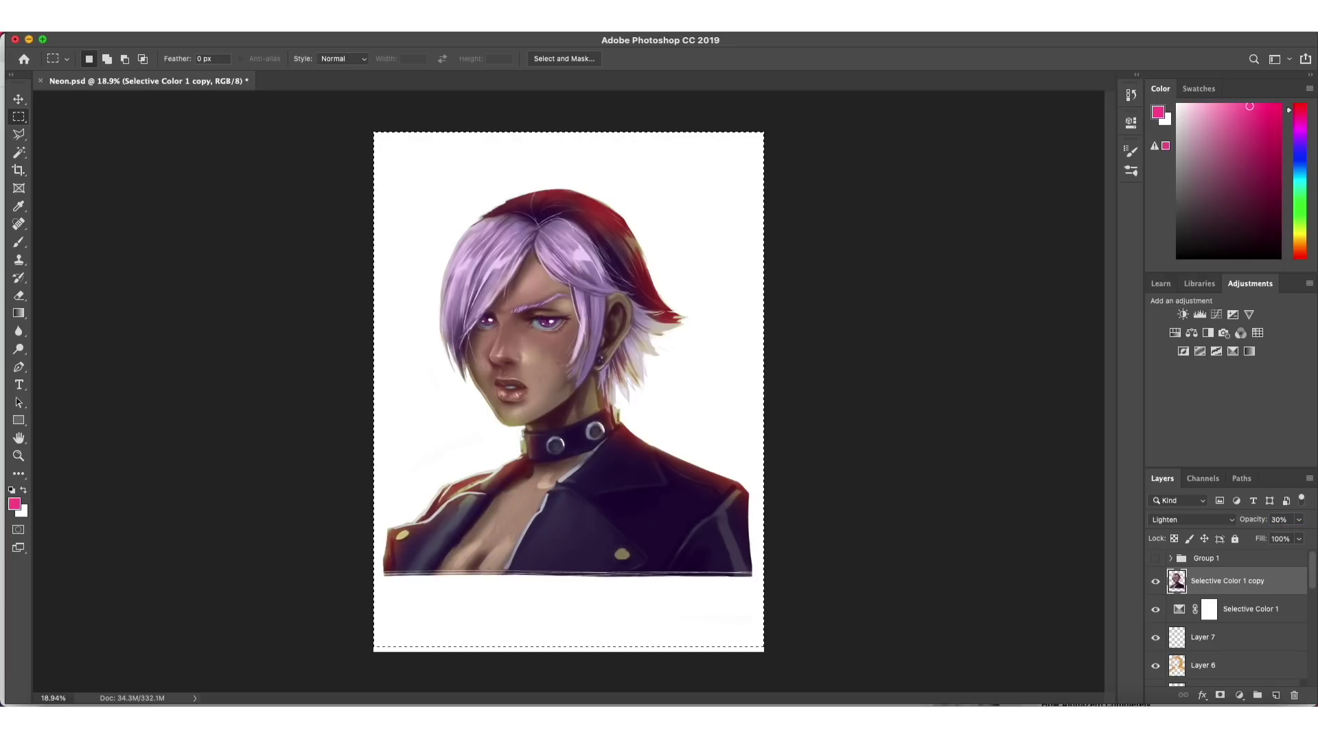
{"action": "key", "text": "super+d"}
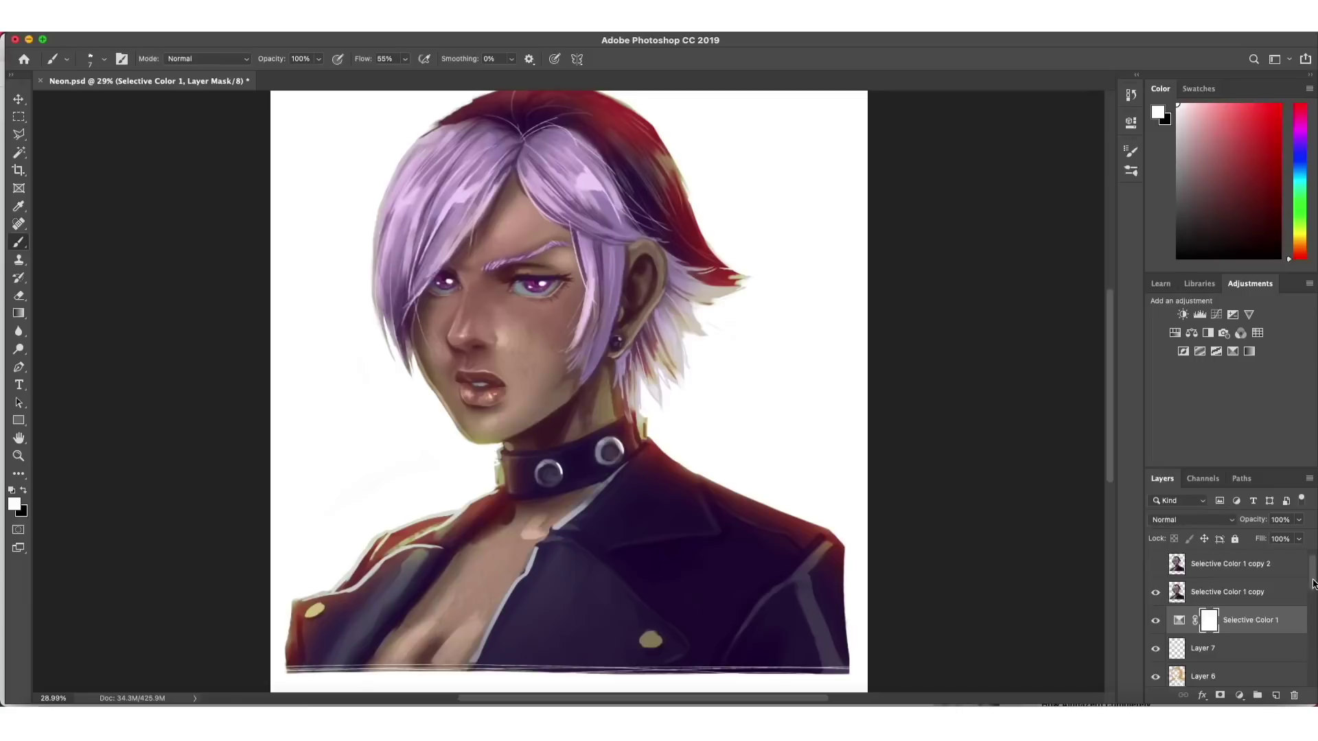
- Merge another duplicate of the portrait stack beneath the blurred copy and remove its background with the Magic Wand
{"action": "key", "text": "Return"}
{"action": "right_click", "coordinate": [1229, 592]}
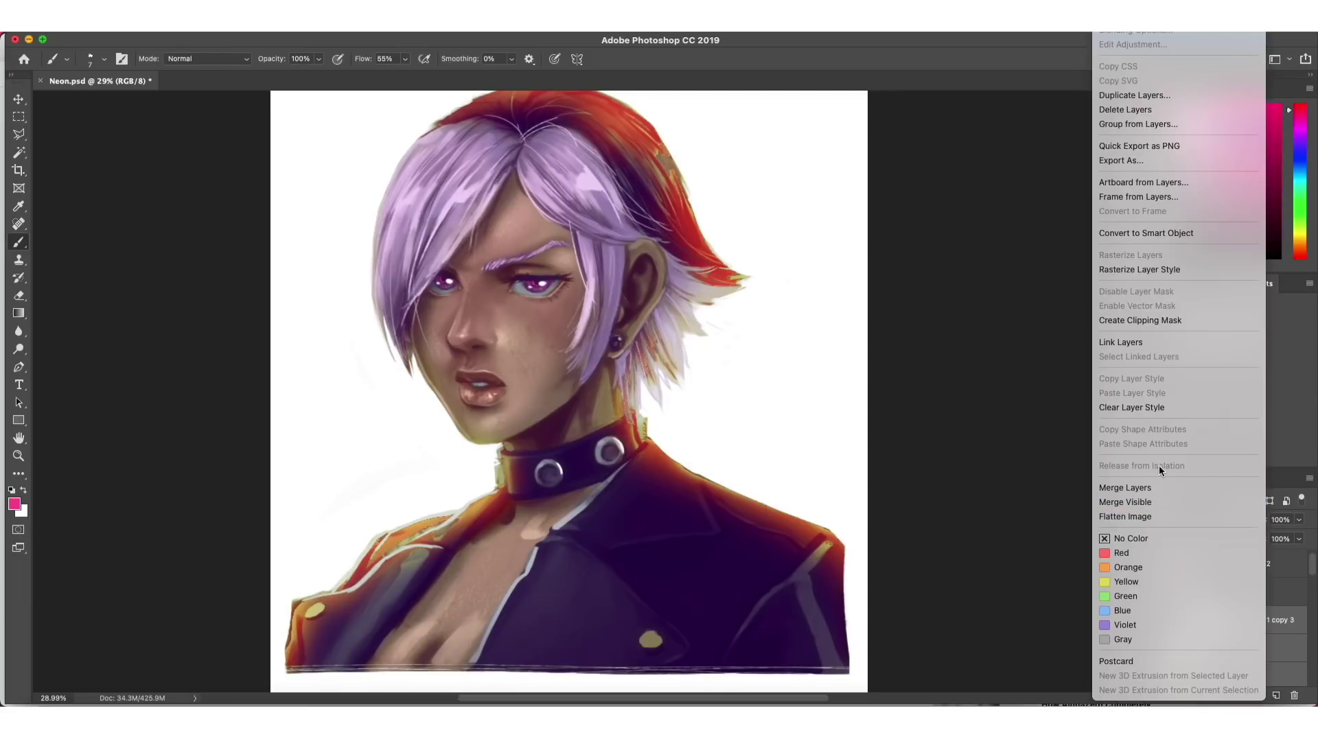
{"action": "left_click", "coordinate": [1160, 473]}
{"action": "key", "text": "w"}
{"action": "left_click", "coordinate": [790, 172]}
{"action": "left_click", "coordinate": [1155, 620]}
{"action": "left_click", "coordinate": [1155, 620]}
{"action": "key", "text": "ctrl+d"}
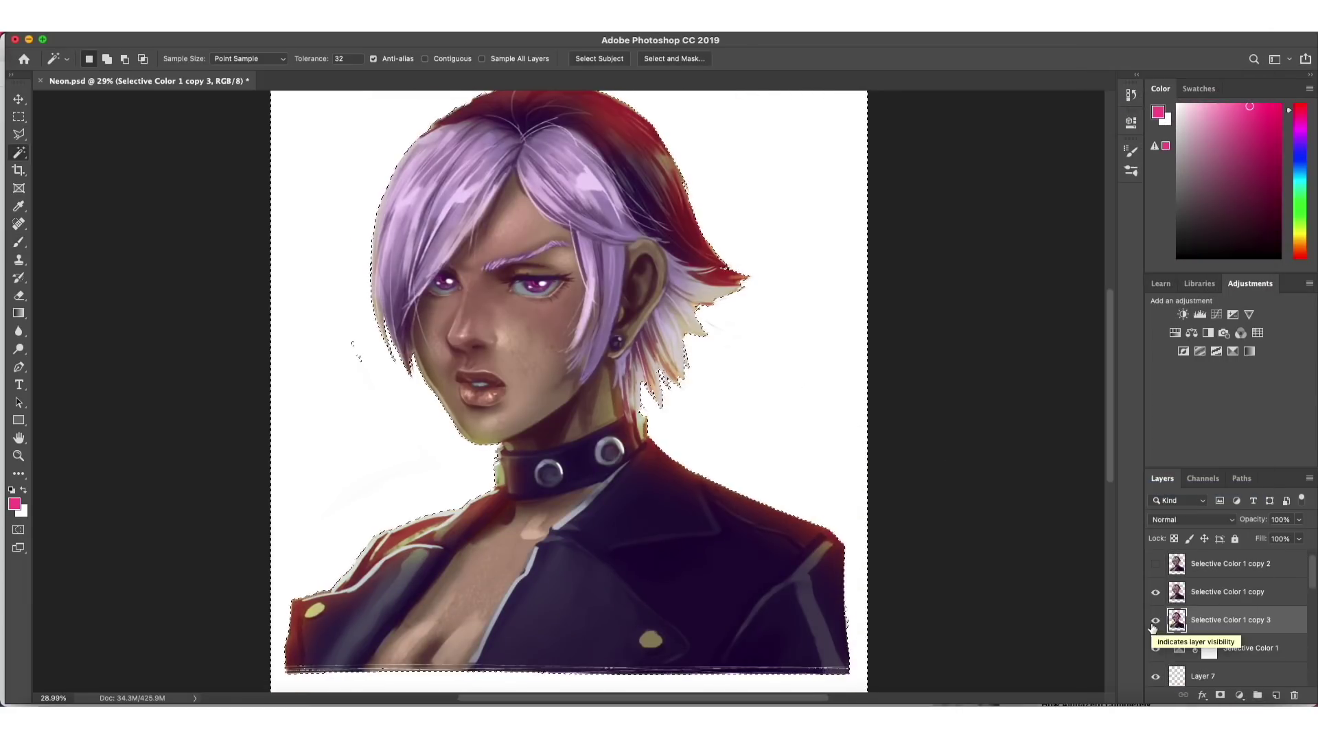
- Duplicate the Lighten glow layer together with the sharp portrait copy, merge the duplicates and rename the merged layer chroma
{"action": "left_click", "coordinate": [1211, 597]}
{"action": "key", "text": "ctrl+j"}
{"action": "key", "text": "ctrl+j"}
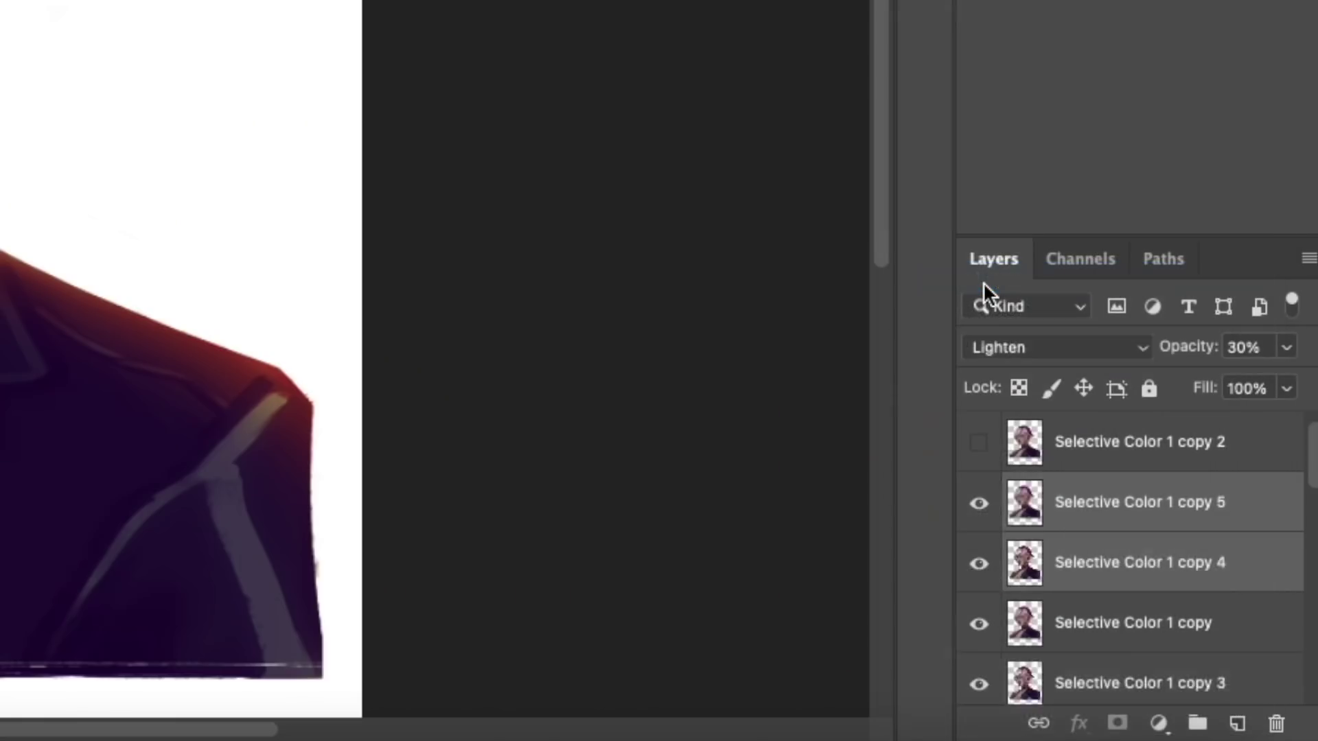
{"action": "key", "text": "ctrl+e"}
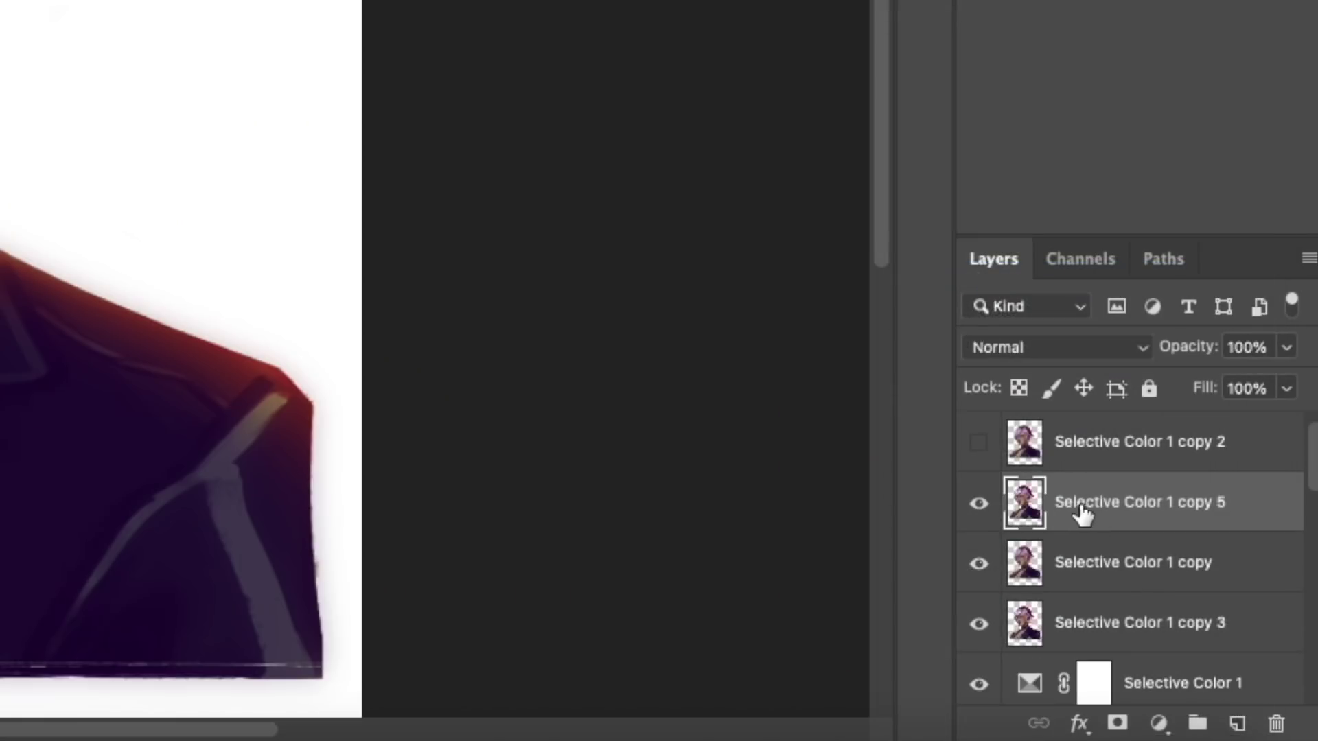
{"action": "double_click", "coordinate": [1083, 504]}
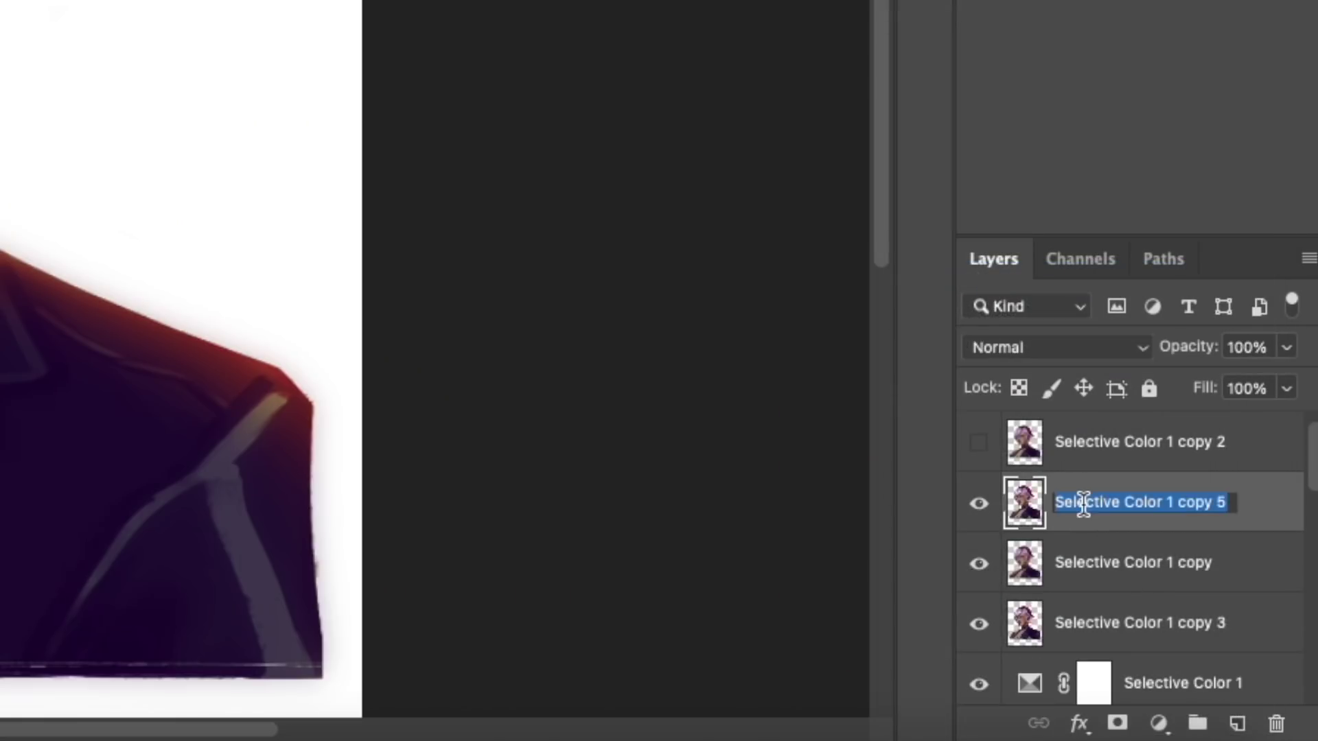
{"action": "type", "text": "chroma"}
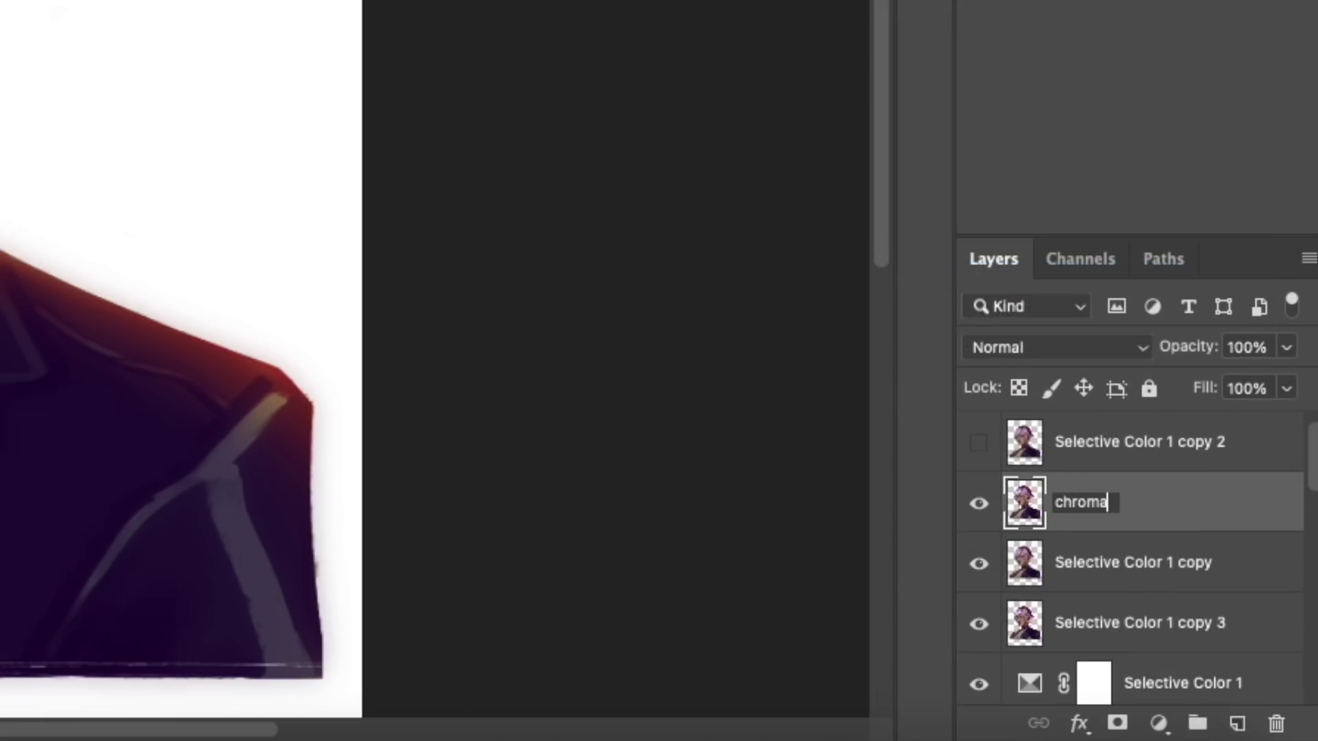
{"action": "key", "text": "Return"}
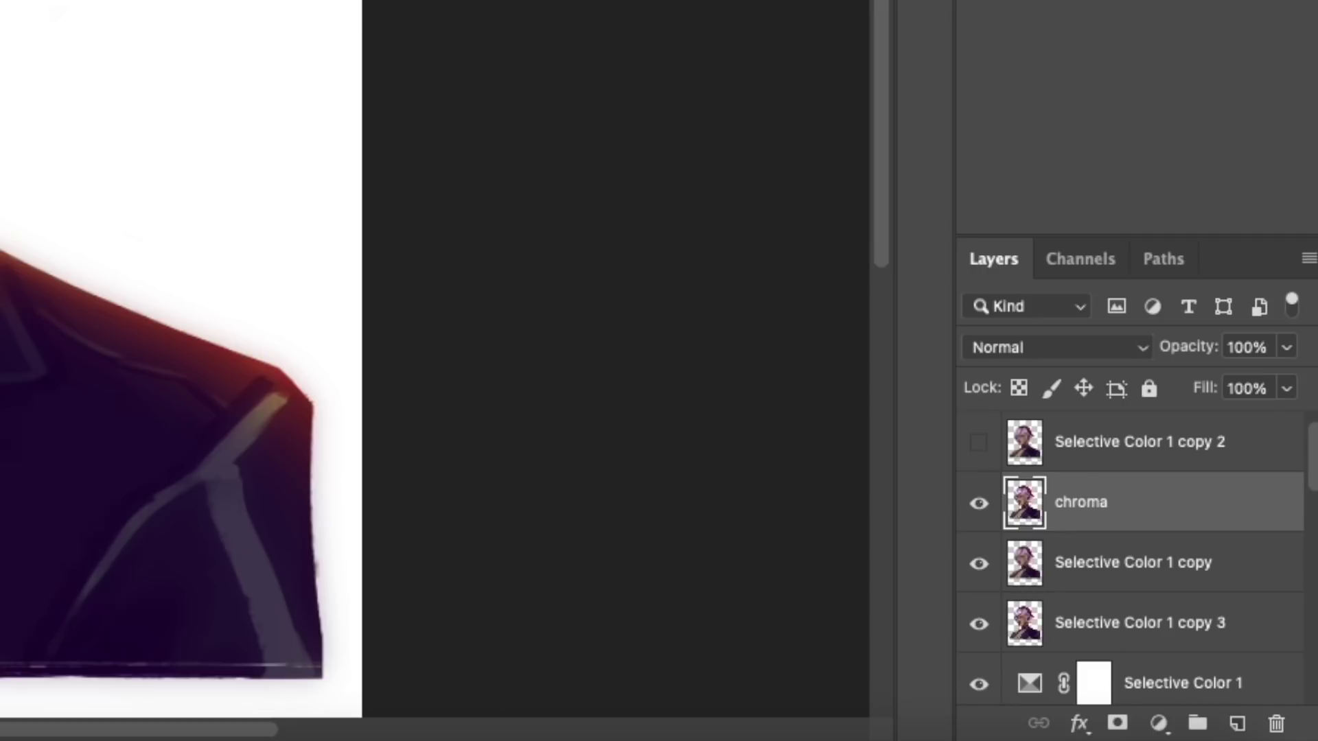
- Shift the chroma layer's Green channel slightly sideways to create colour fringing, and clear the selection
{"action": "left_click", "coordinate": [1065, 259]}
{"action": "left_click", "coordinate": [1097, 439]}
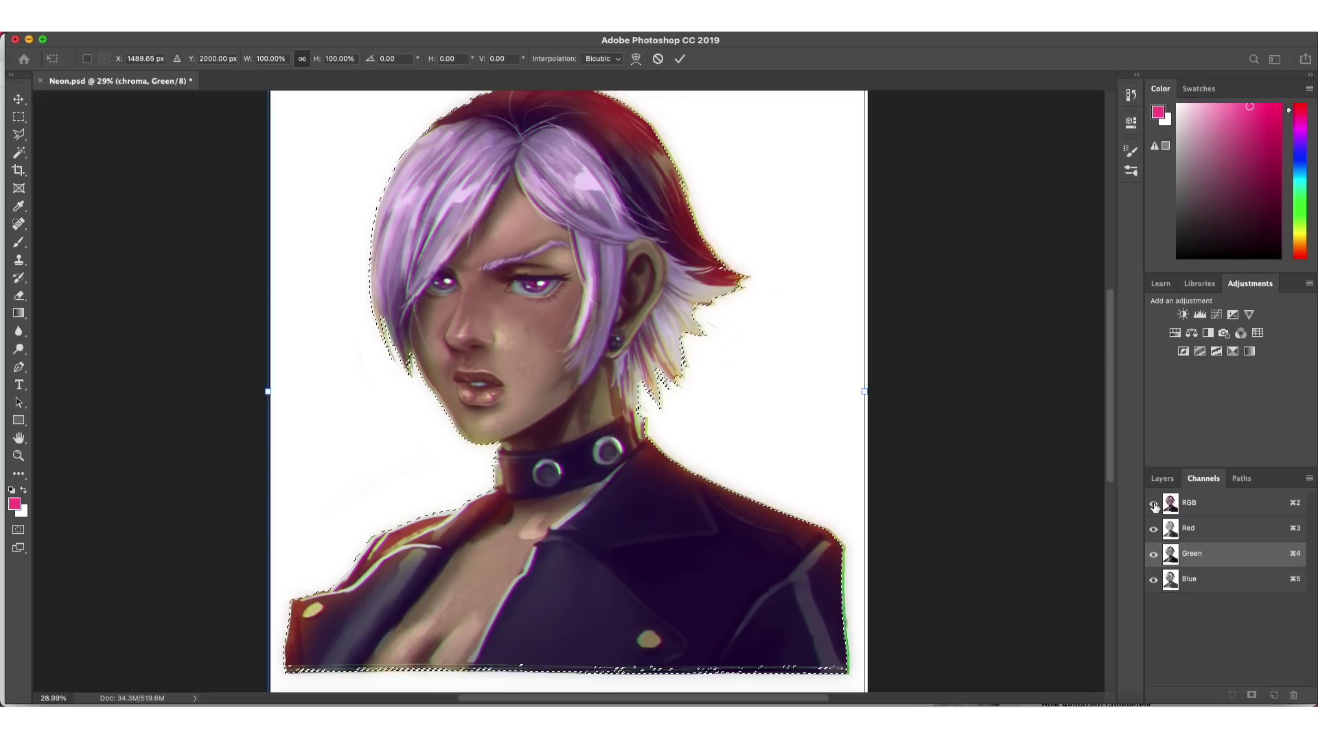
{"action": "key", "text": "w"}
{"action": "key", "text": "super+d"}
{"action": "scroll", "coordinate": [898, 536], "scroll_direction": "down", "scroll_amount": 3}
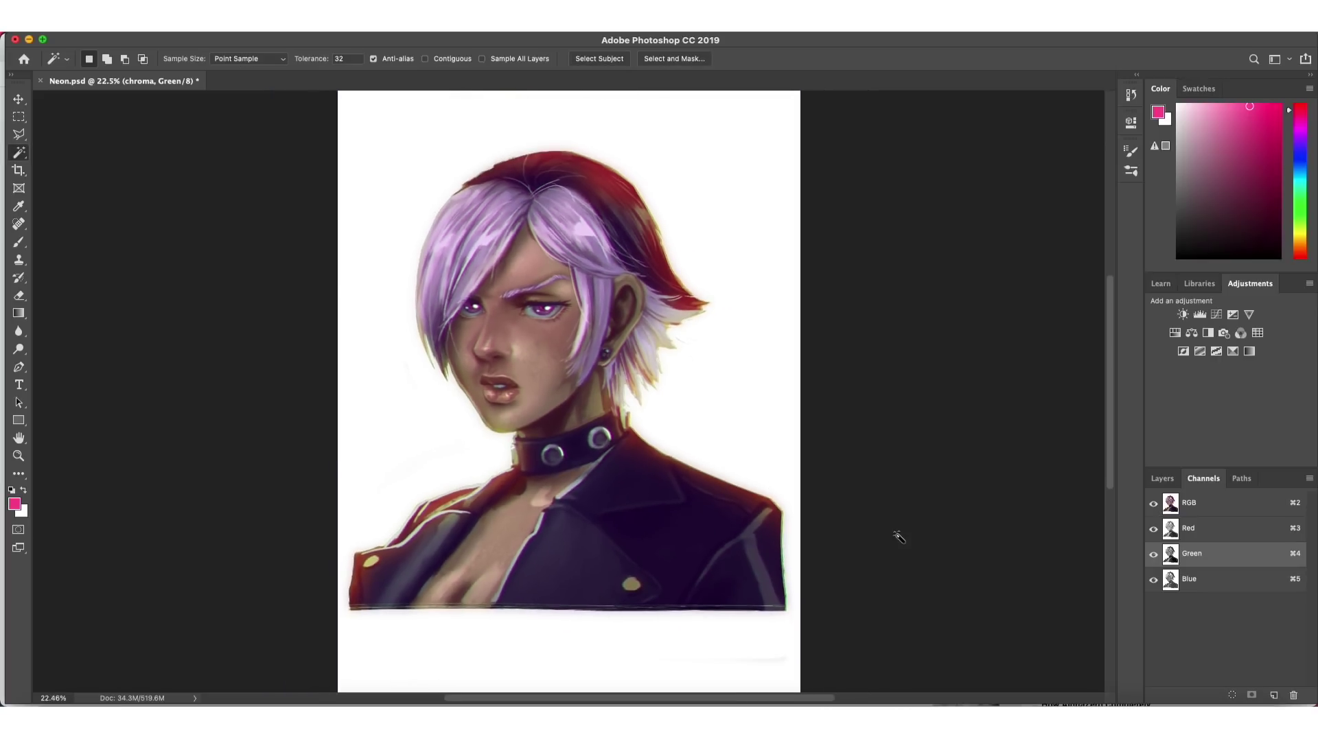
- Compare the portrait with the chroma layer hidden and shown to examine the colour fringing
{"action": "left_click", "coordinate": [1162, 479]}
{"action": "scroll", "coordinate": [677, 412], "scroll_direction": "up", "scroll_amount": 1}
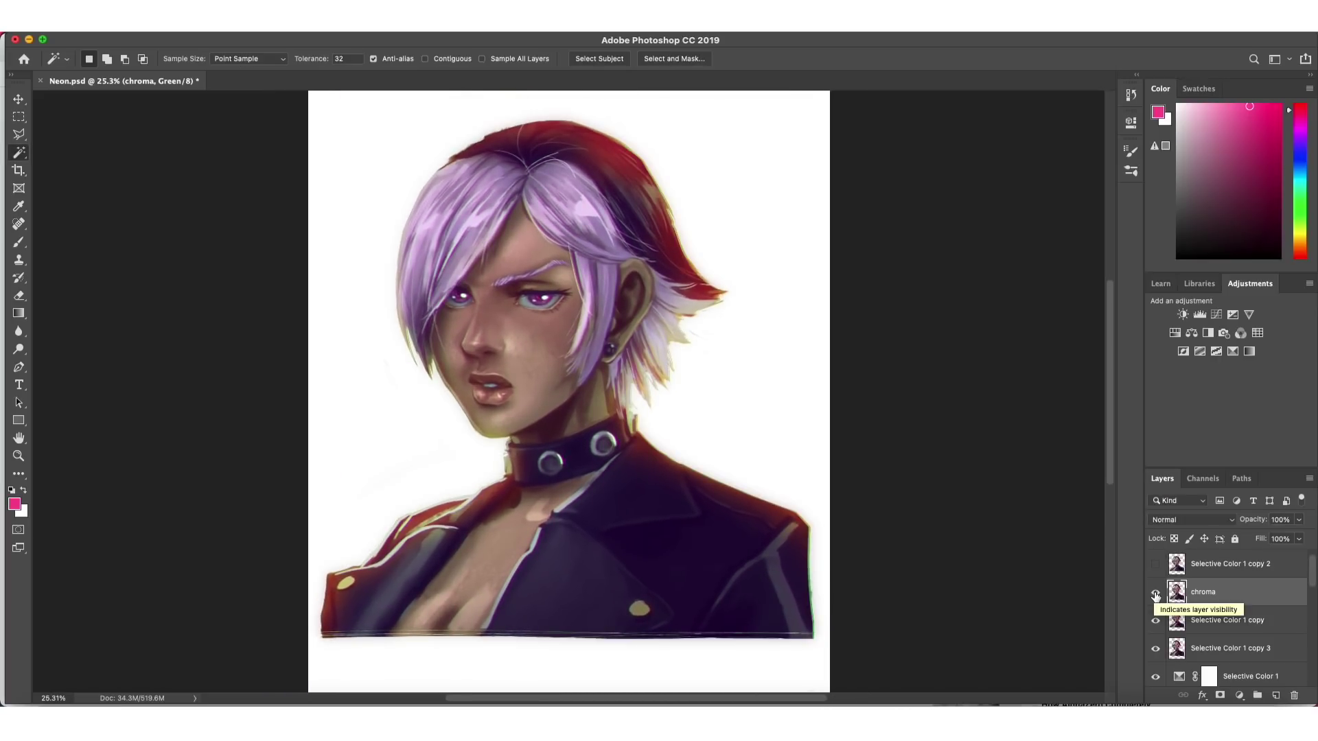
{"action": "left_click", "coordinate": [1203, 478]}
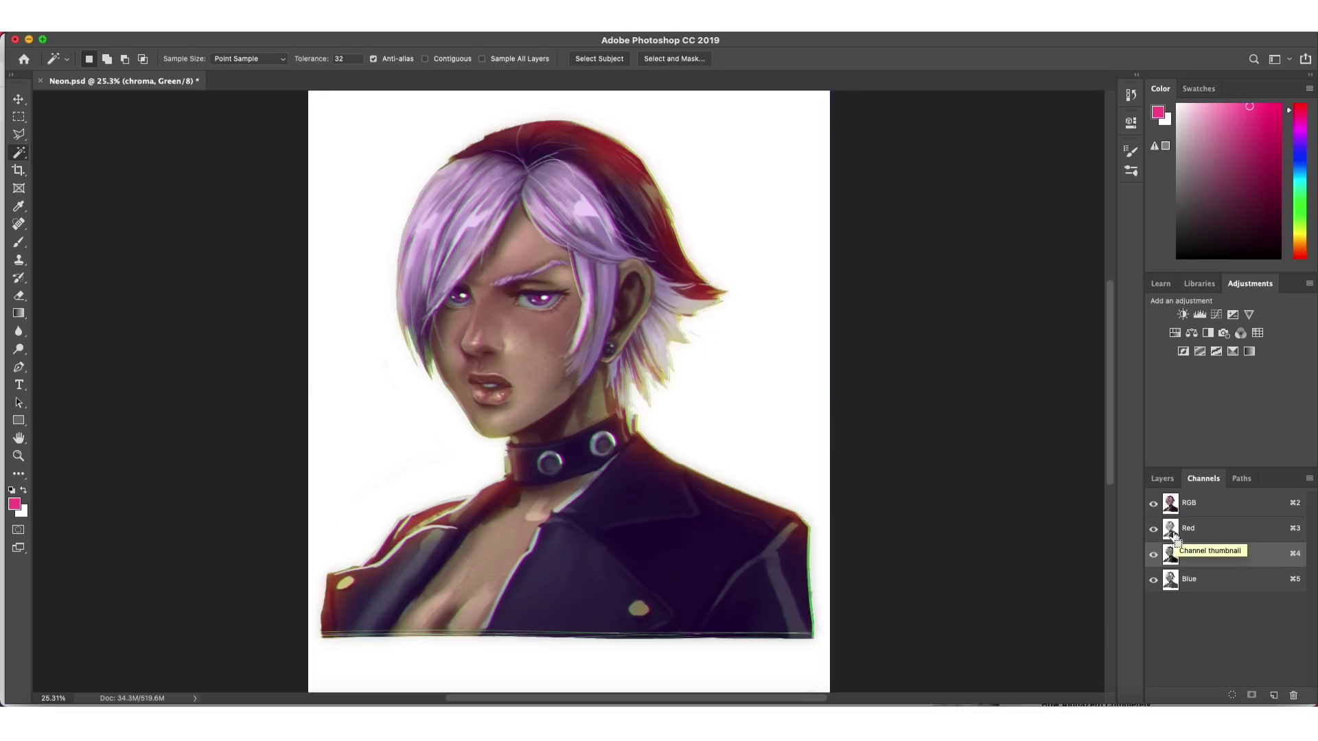
{"action": "left_click", "coordinate": [1166, 481]}
{"action": "left_click", "coordinate": [1155, 592]}
{"action": "left_click", "coordinate": [1156, 593]}
{"action": "left_click", "coordinate": [1155, 592]}
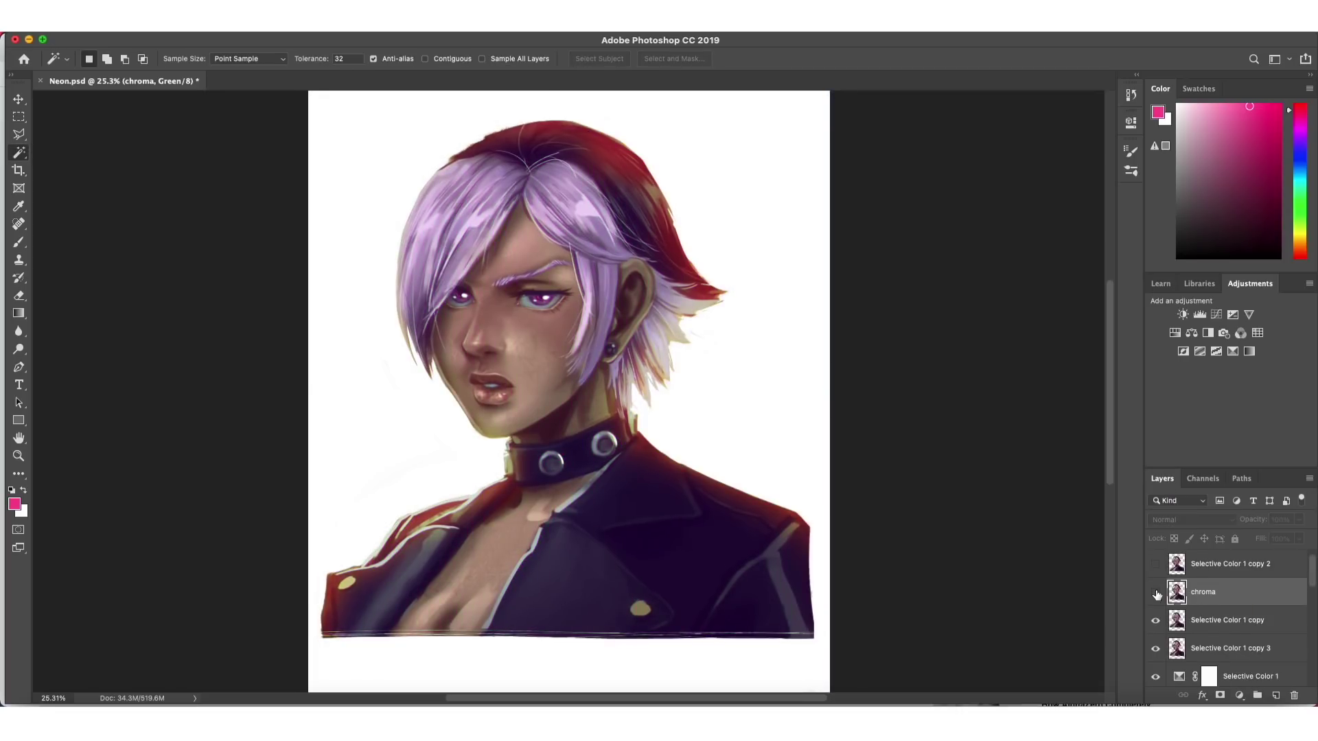
{"action": "left_click", "coordinate": [1157, 594]}
- Duplicate the chroma layer directly above itself
{"action": "right_click", "coordinate": [1235, 589]}
{"action": "left_click", "coordinate": [1126, 93]}
{"action": "left_click", "coordinate": [783, 306]}
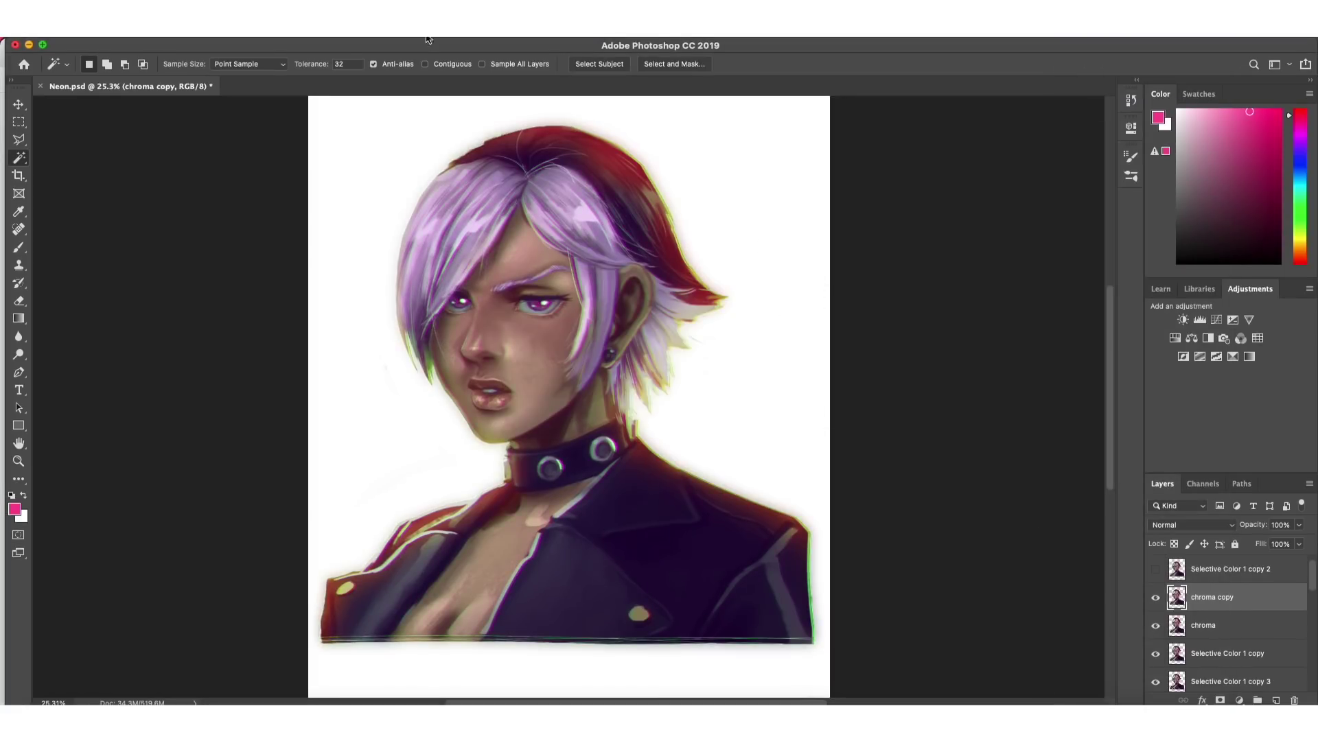
- Apply the Add Noise filter to the chroma copy layer and save the document
{"action": "scroll", "coordinate": [521, 236], "scroll_direction": "down", "scroll_amount": 1}
{"action": "scroll", "coordinate": [522, 236], "scroll_direction": "down", "scroll_amount": 1}
{"action": "key", "text": "m"}
{"action": "scroll", "coordinate": [522, 243], "scroll_direction": "down", "scroll_amount": 1}
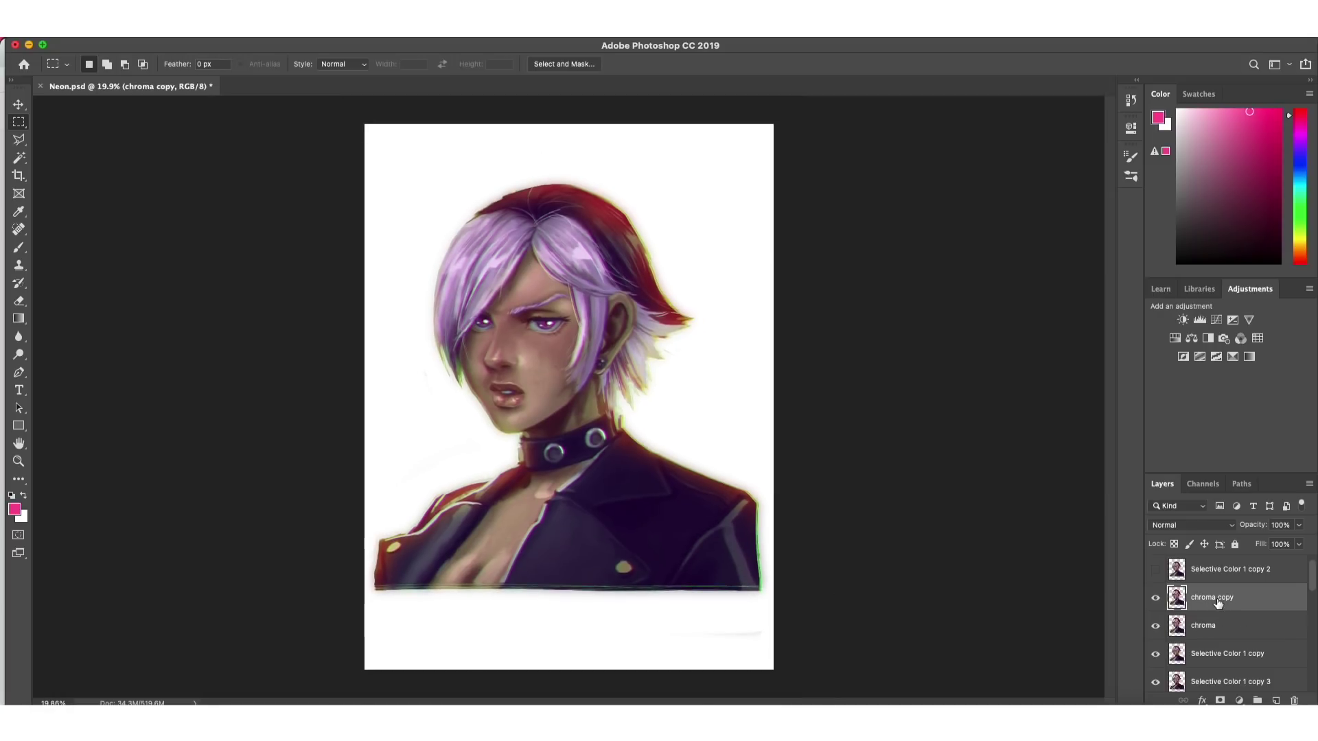
{"action": "left_click", "coordinate": [422, 34]}
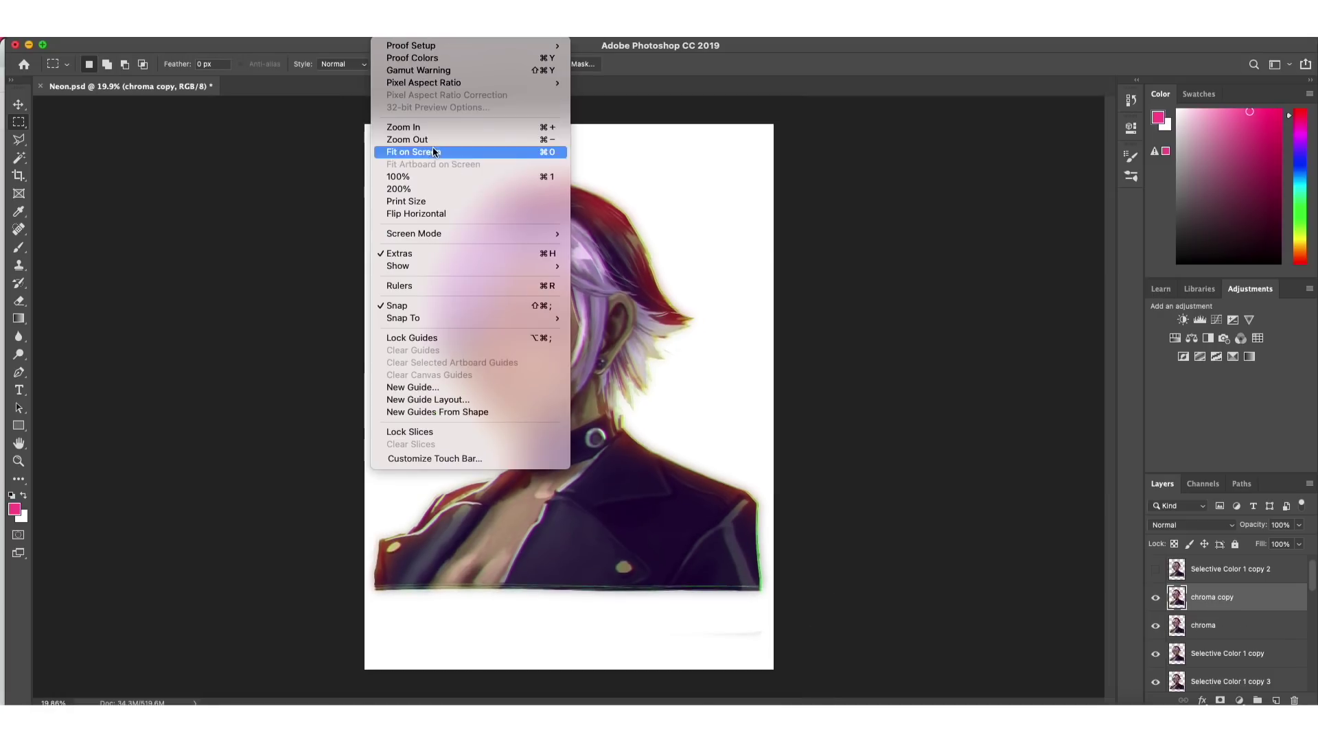
{"action": "mouse_move", "coordinate": [439, 221]}
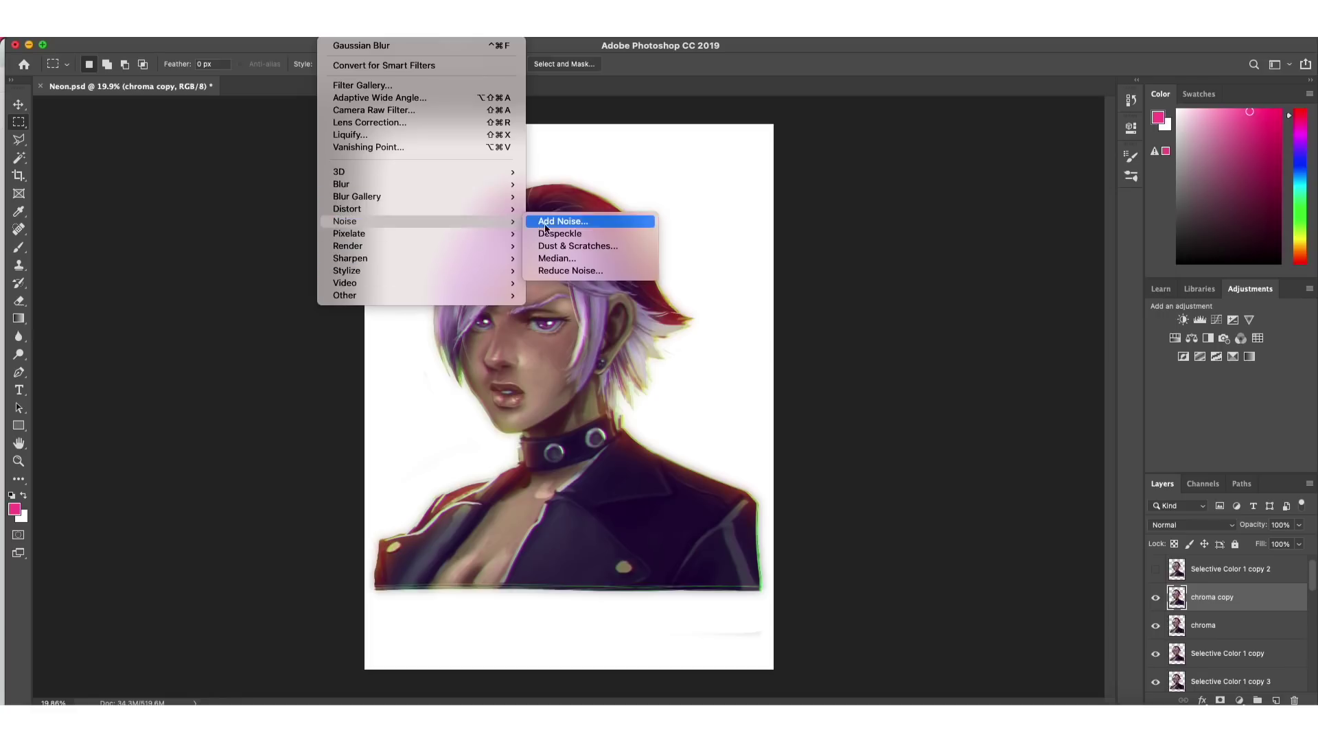
{"action": "left_click", "coordinate": [557, 220]}
{"action": "left_click", "coordinate": [728, 179]}
{"action": "scroll", "coordinate": [553, 418], "scroll_direction": "up", "scroll_amount": 3}
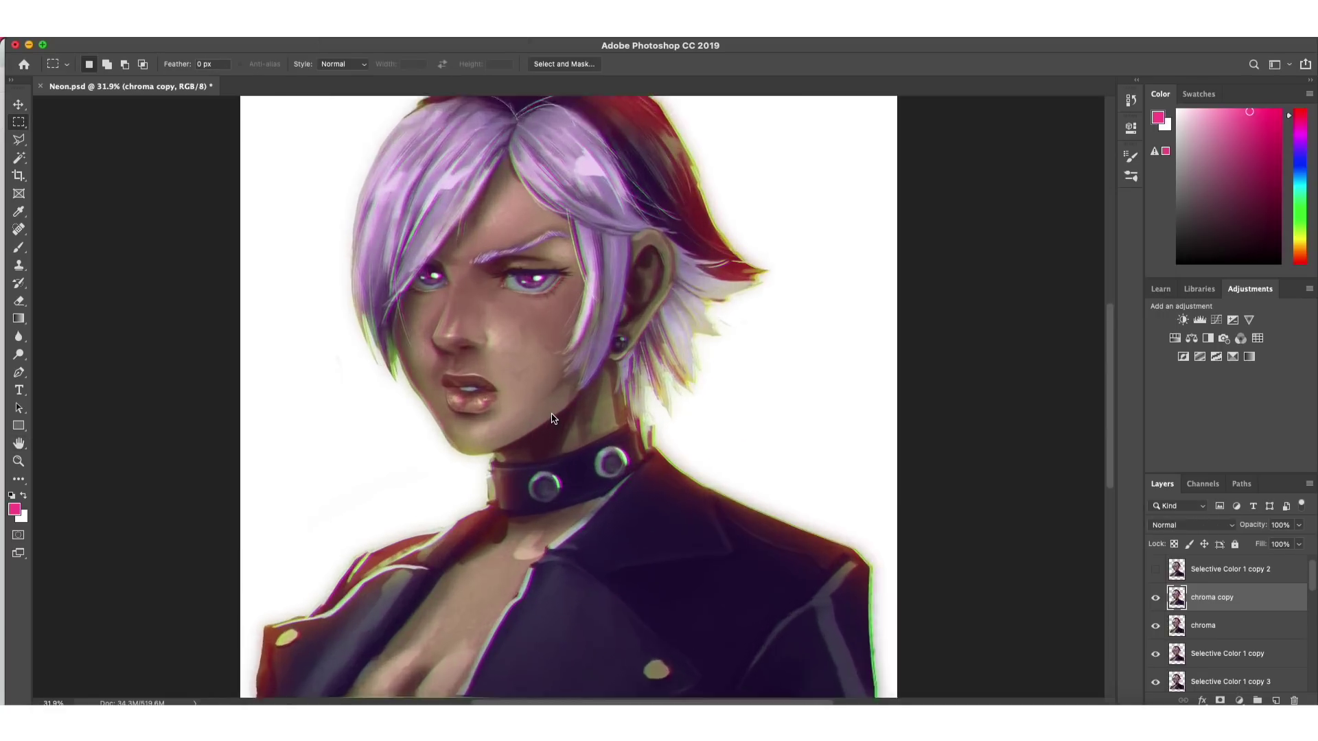
{"action": "scroll", "coordinate": [553, 418], "scroll_direction": "down", "scroll_amount": 2}
{"action": "scroll", "coordinate": [553, 419], "scroll_direction": "down", "scroll_amount": 1}
{"action": "key", "text": "ctrl+s"}
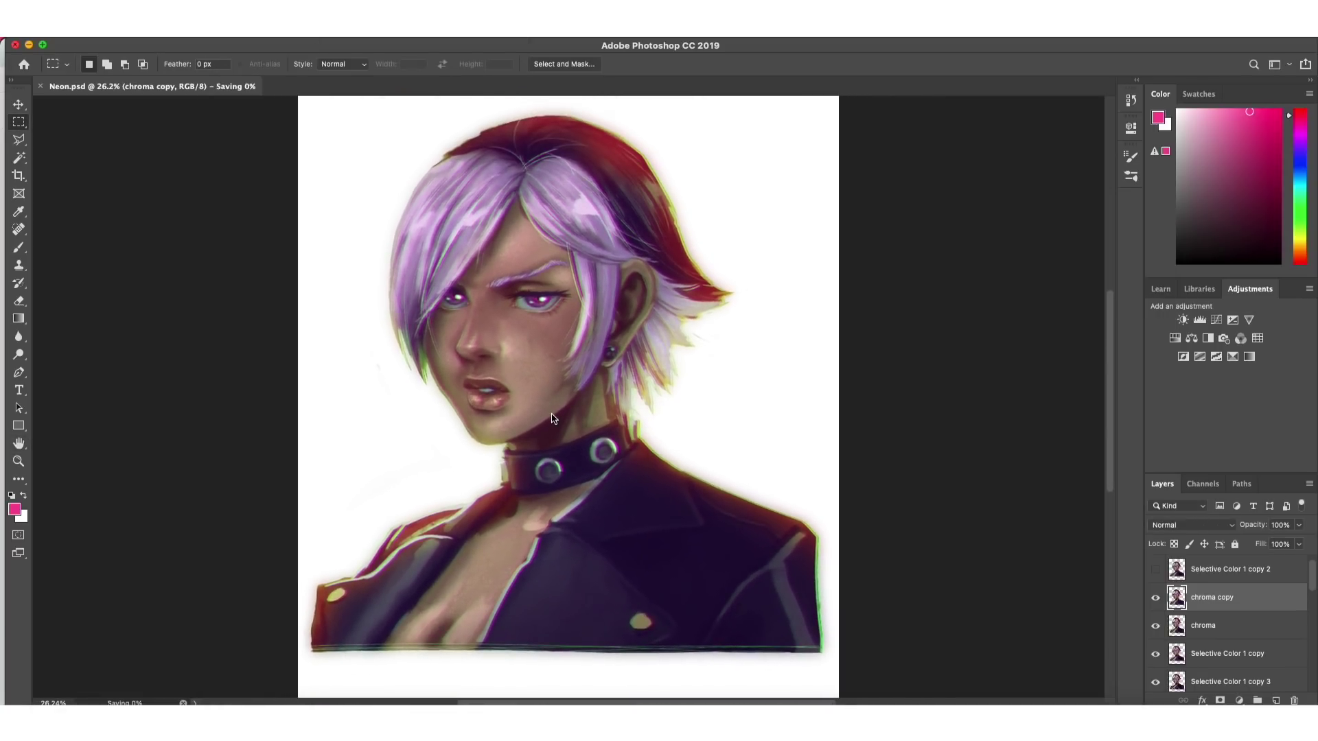